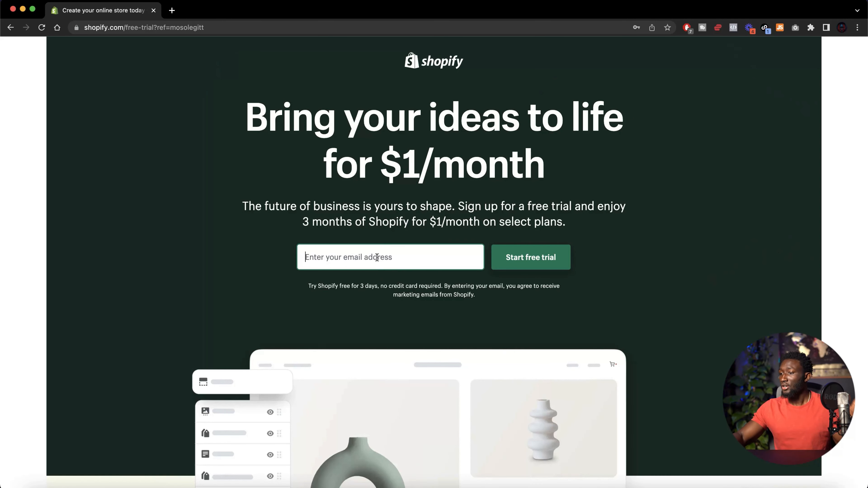
# Enter your email address in the sign-up field and start the Shopify free trial
pyautogui.click(377, 257)
pyautogui.write('mo')
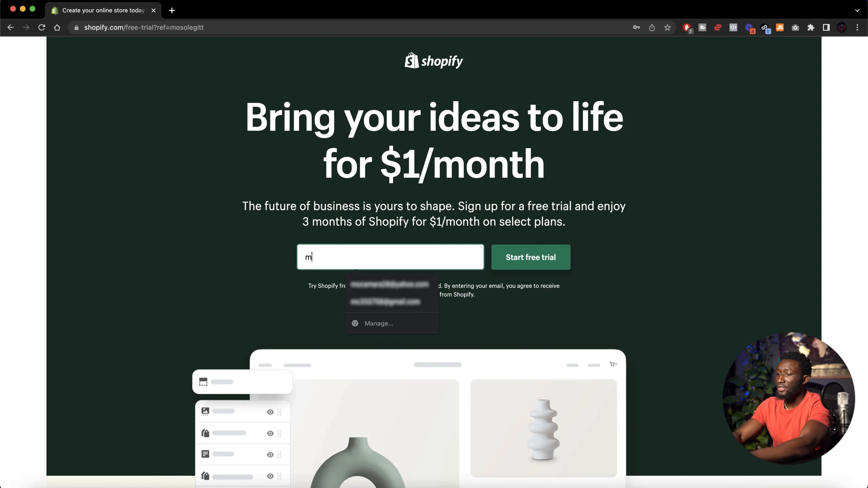
pyautogui.click(404, 285)
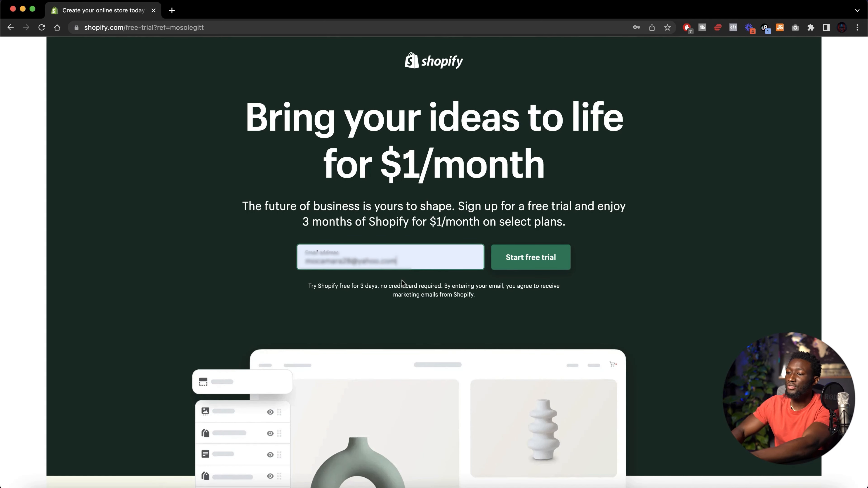
pyautogui.click(516, 254)
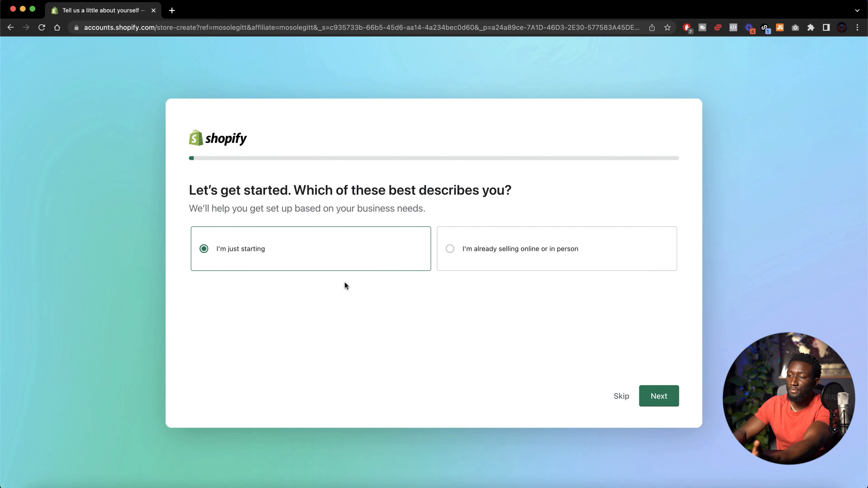
# Skip the onboarding questions about business stage, selling channels and dropshipping
pyautogui.click(622, 403)
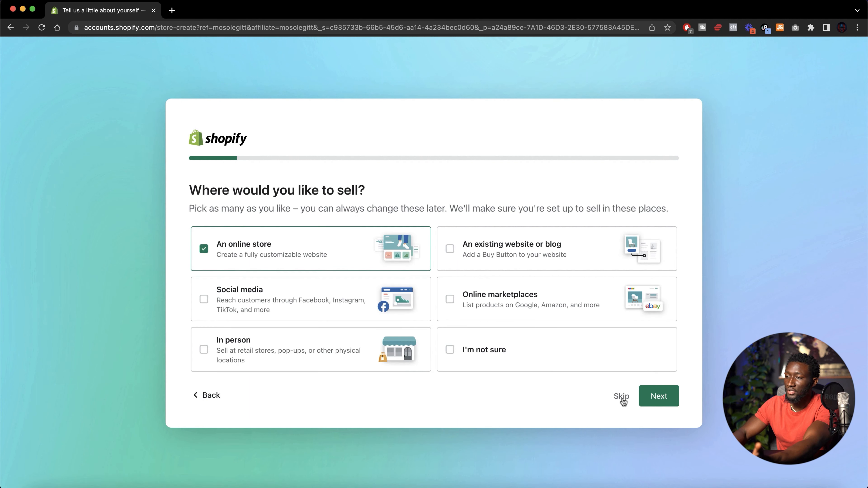
pyautogui.click(622, 400)
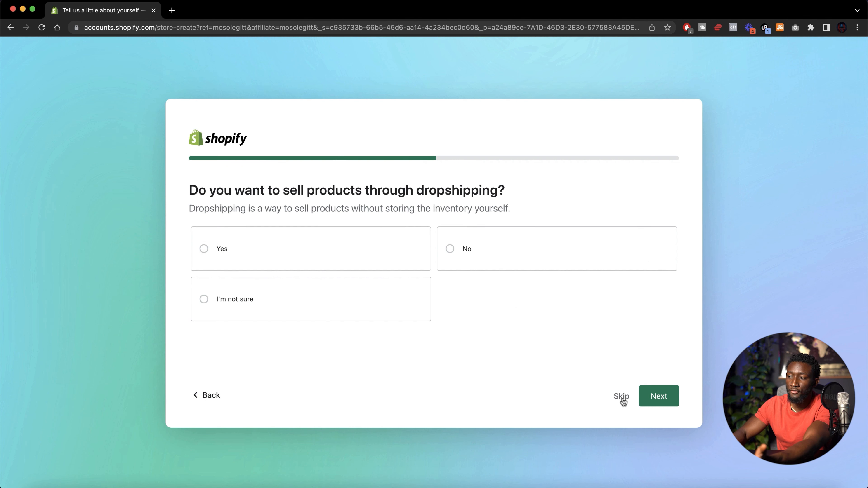
pyautogui.click(621, 400)
pyautogui.click(622, 398)
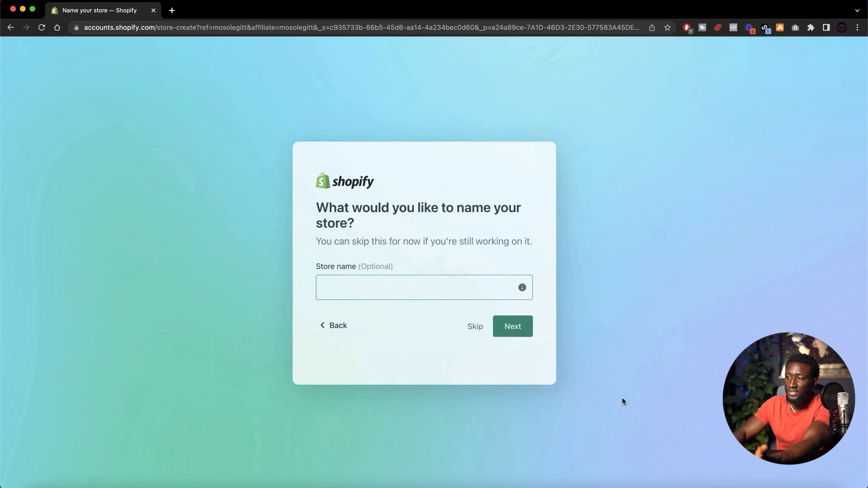
# Name the store Ecom Bootcamp and continue
pyautogui.click(385, 284)
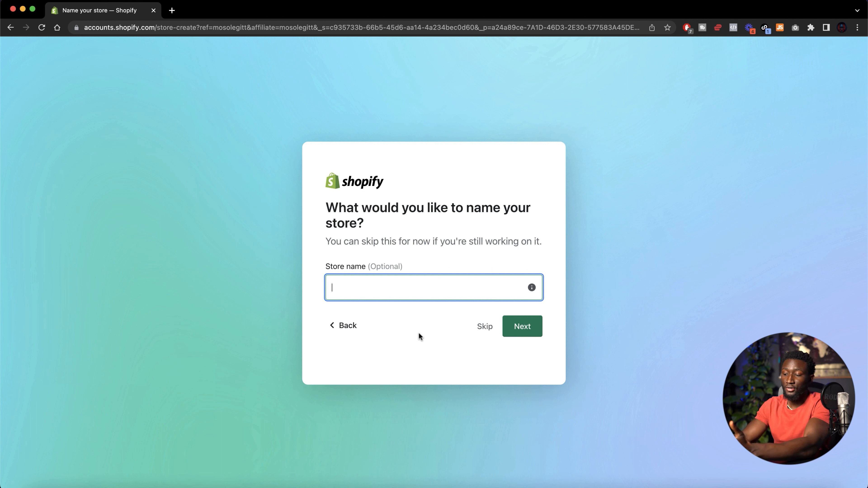
pyautogui.write('Ecom')
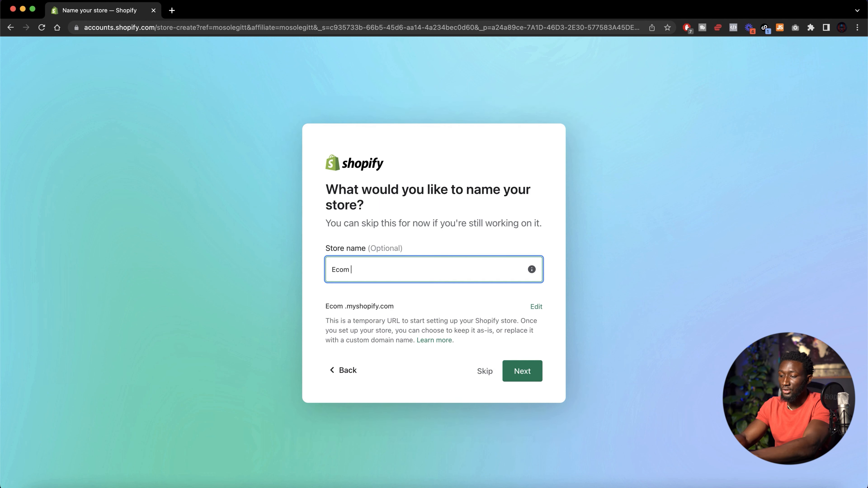
pyautogui.write(' Bootcamp')
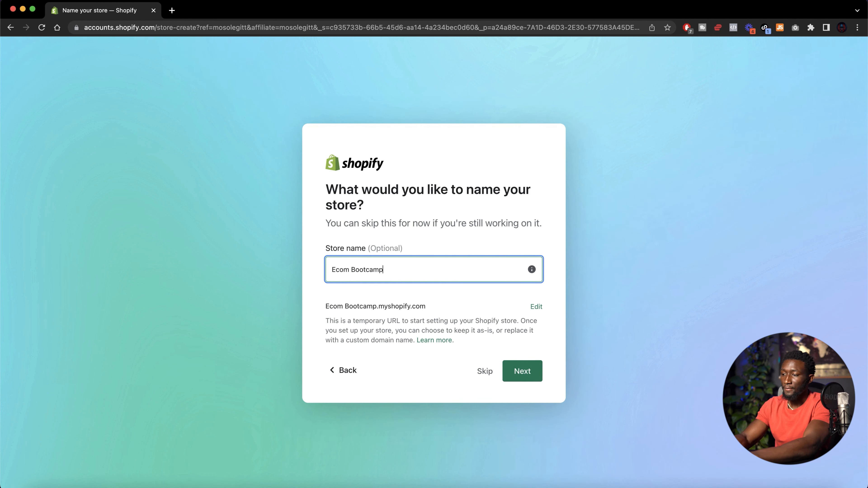
pyautogui.click(531, 375)
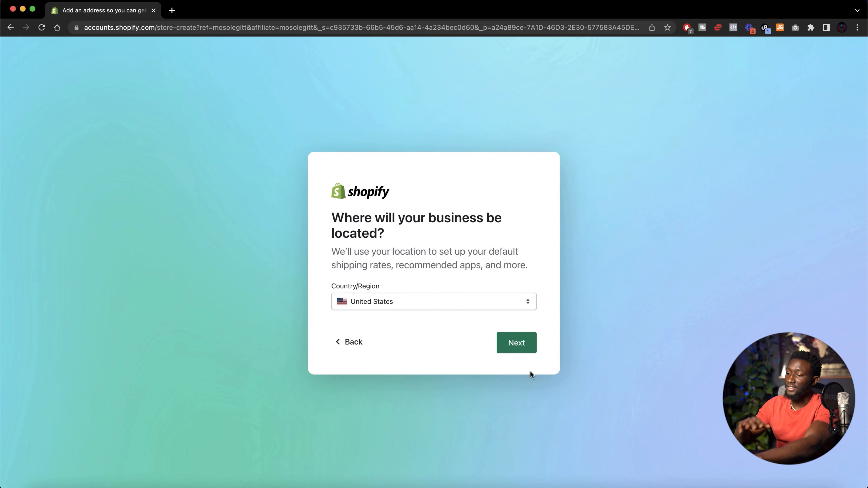
# Keep United States as the business location and continue with the existing Shopify account
pyautogui.click(520, 345)
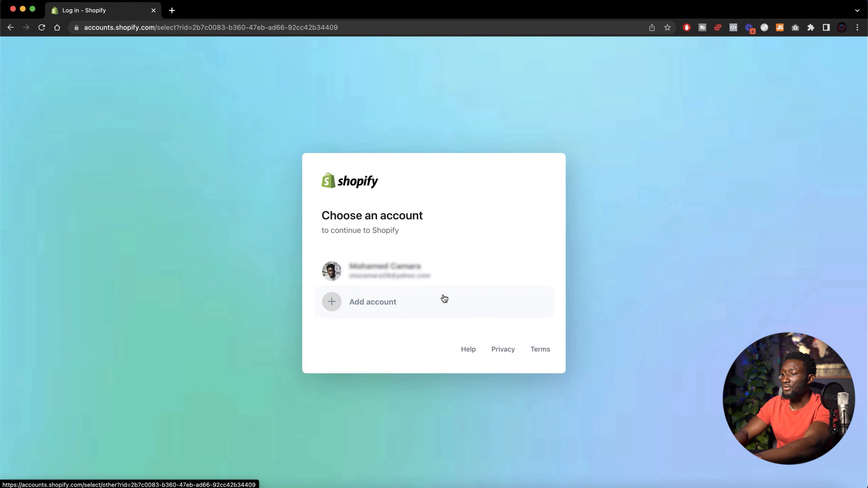
pyautogui.click(420, 280)
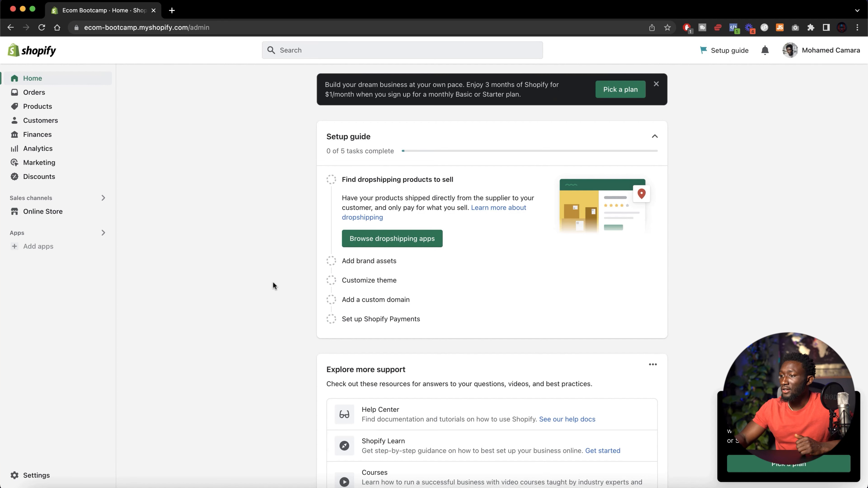
# Open the store settings from the admin home page
pyautogui.scroll(-2, 273, 285)
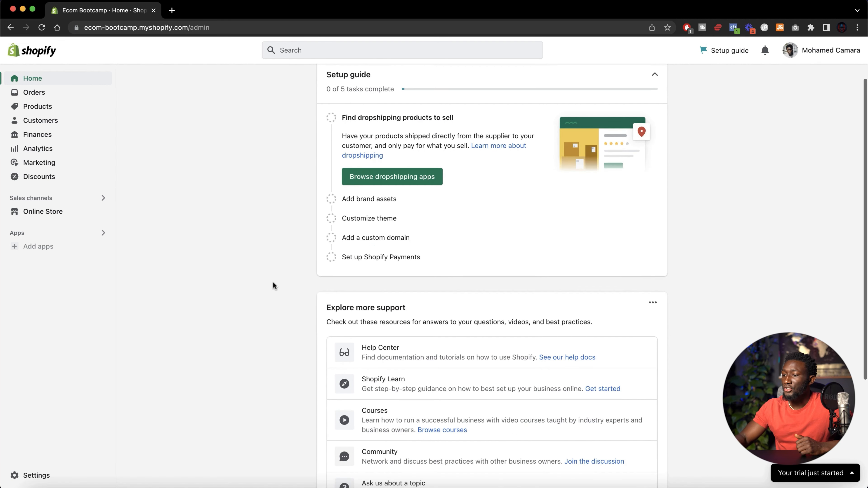
pyautogui.scroll(2, 273, 286)
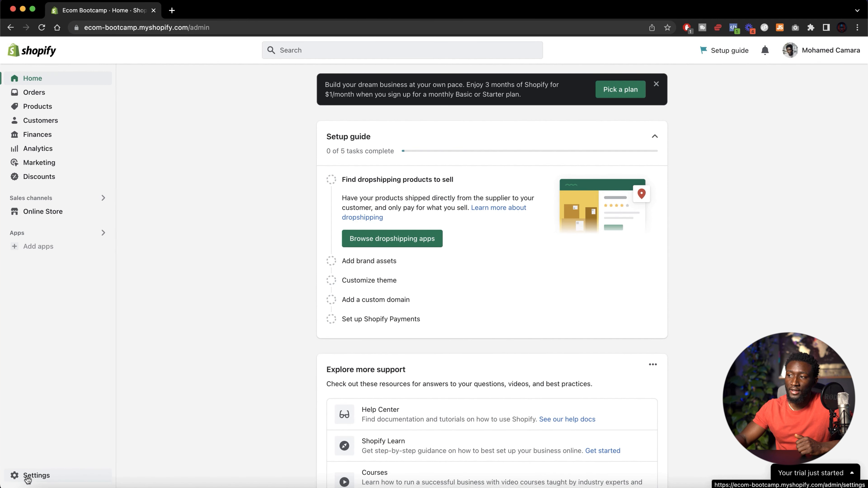
pyautogui.click(27, 476)
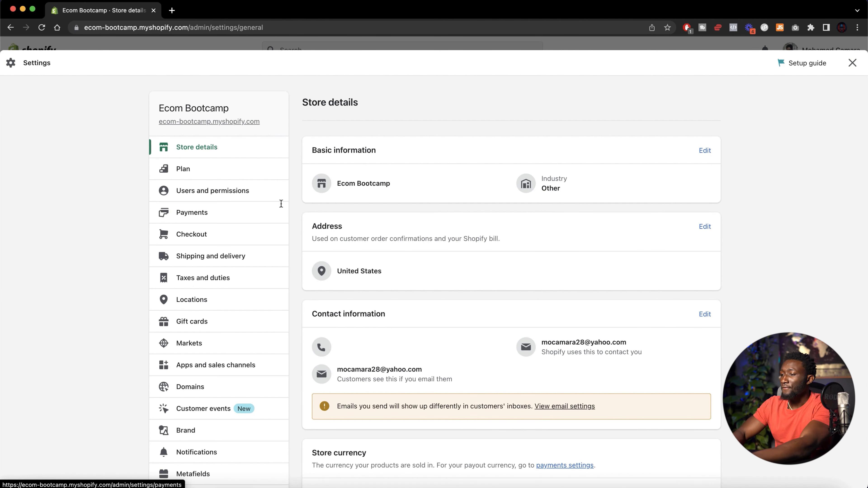
# Edit the basic information and set the store industry to "I haven't decided yet"
pyautogui.scroll(-2, 219, 185)
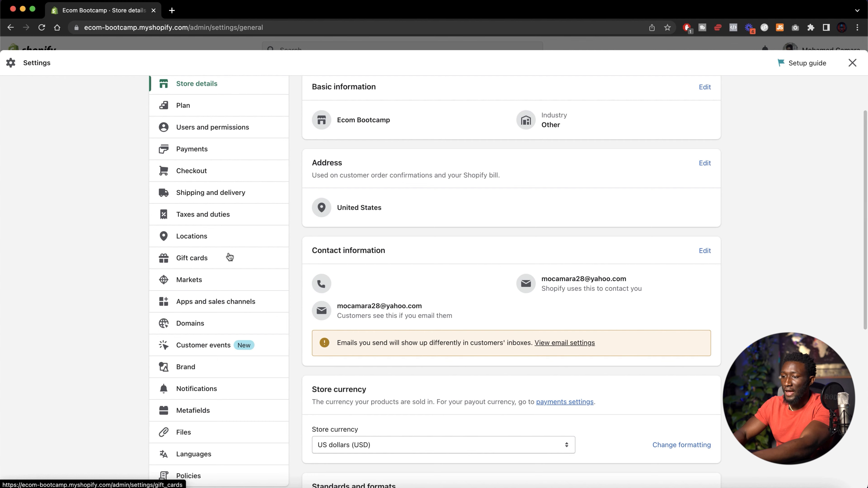
pyautogui.scroll(2, 209, 482)
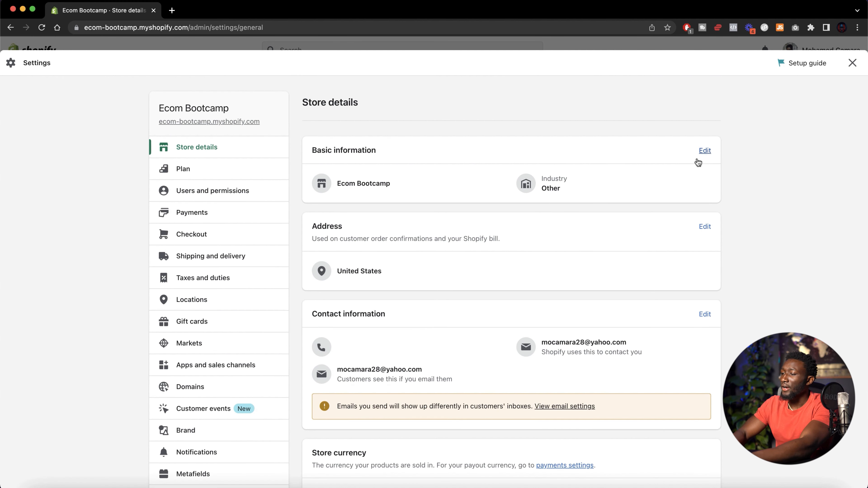
pyautogui.click(705, 151)
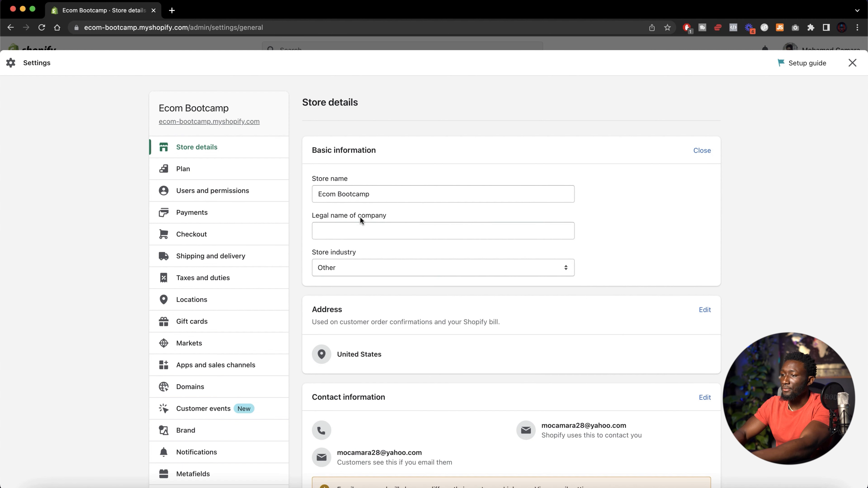
pyautogui.scroll(-1, 342, 270)
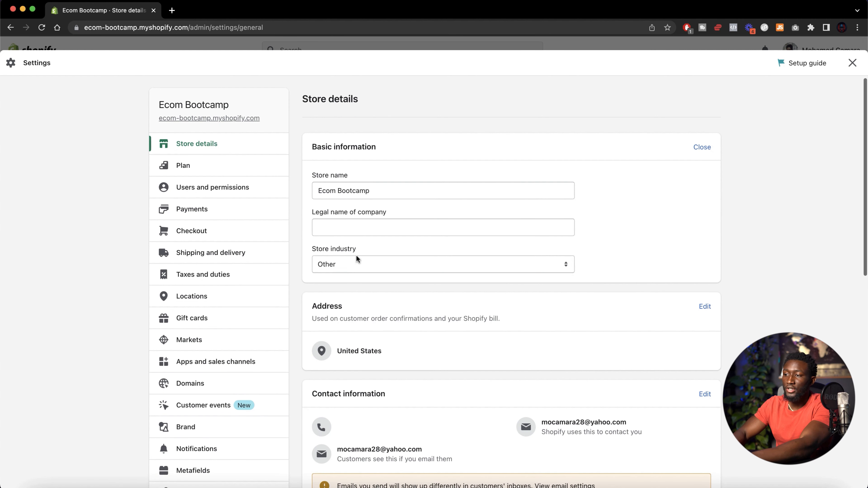
pyautogui.click(366, 271)
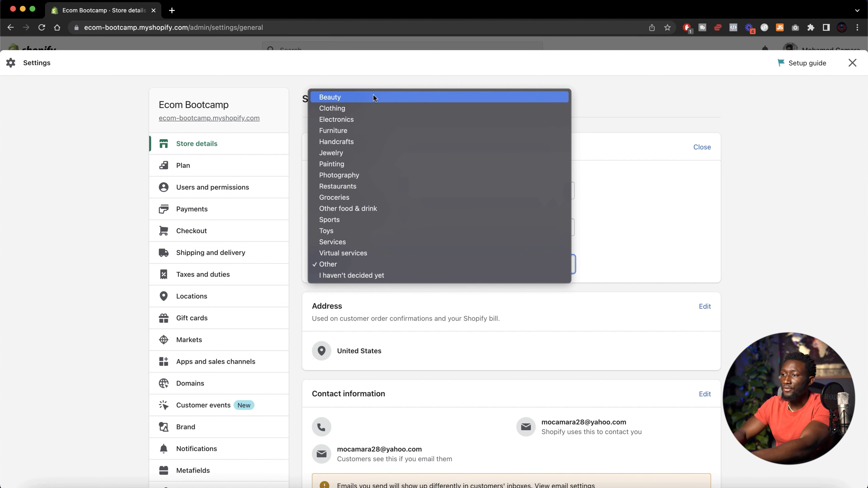
pyautogui.click(387, 276)
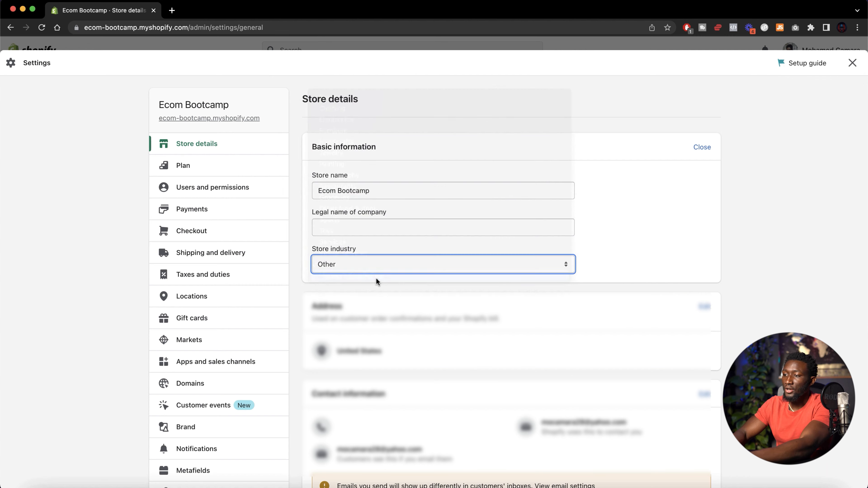
# Open the store address for editing and fill it in from a saved address suggestion
pyautogui.scroll(-3, 484, 298)
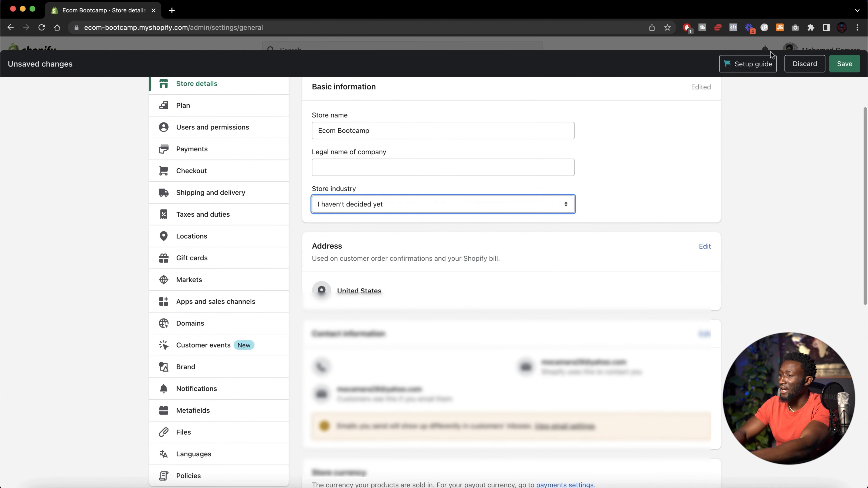
pyautogui.scroll(-2, 528, 210)
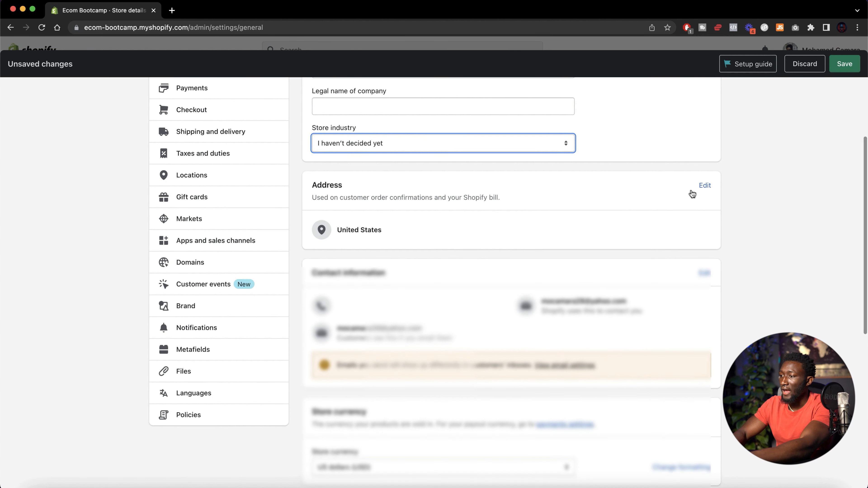
pyautogui.click(703, 187)
pyautogui.click(359, 282)
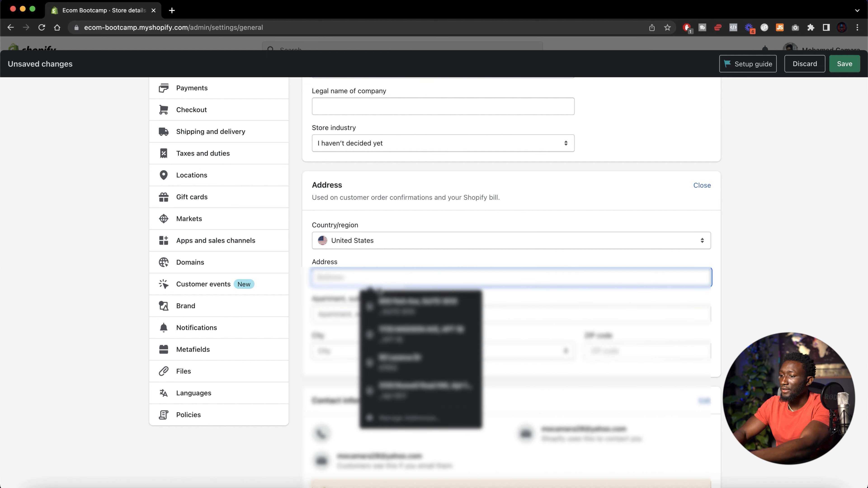
pyautogui.click(399, 371)
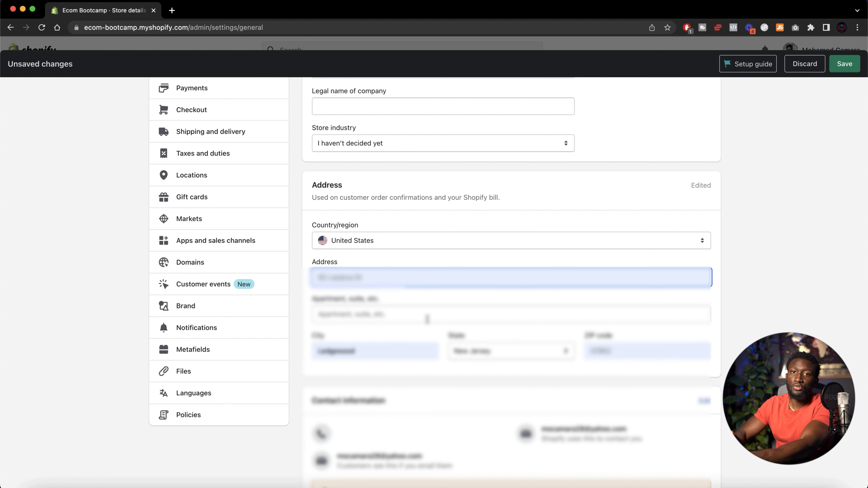
# Search Google for "virtual adress" in a new tab and browse the results
pyautogui.click(171, 10)
pyautogui.write('virtual ')
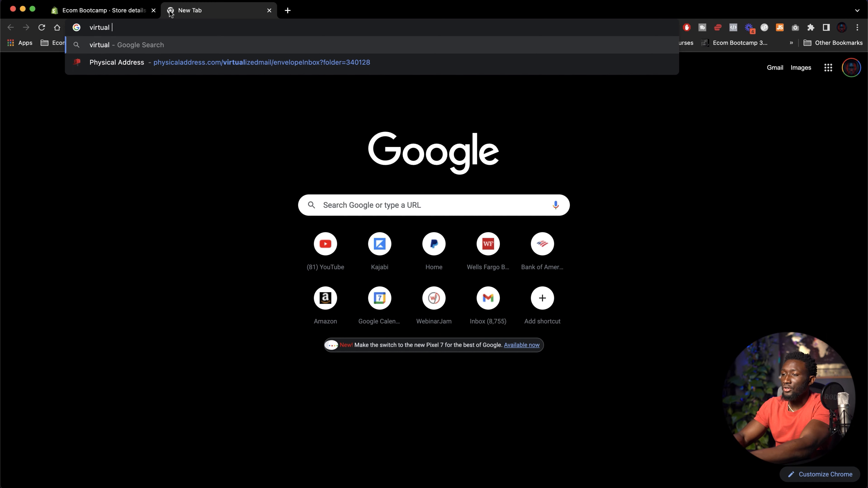
pyautogui.write('adress')
pyautogui.press('Return')
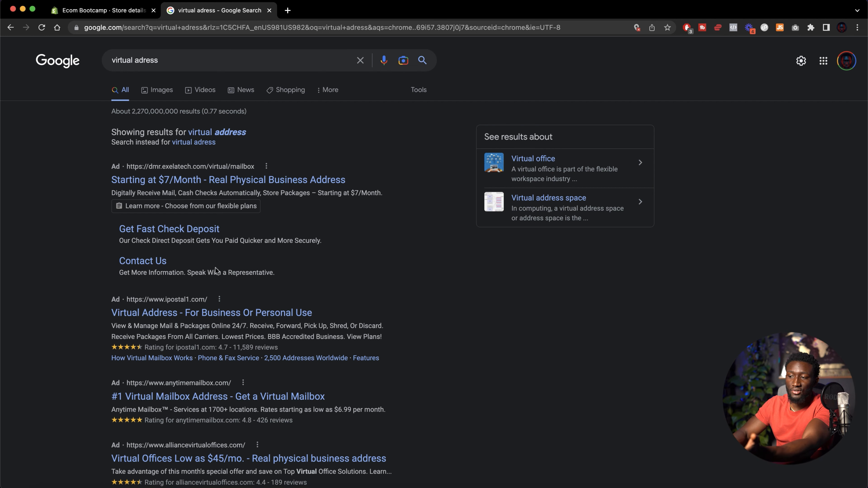
pyautogui.scroll(-3, 211, 288)
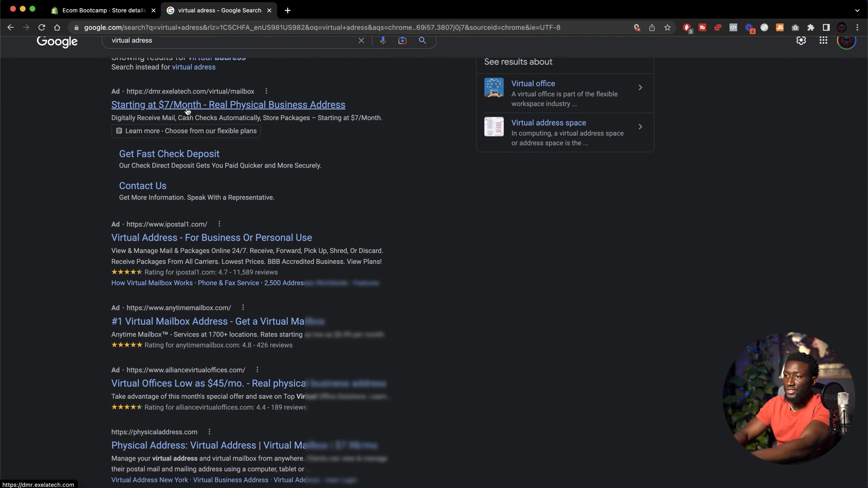
# Return to the store settings tab and replace the address with another suggested address
pyautogui.click(114, 13)
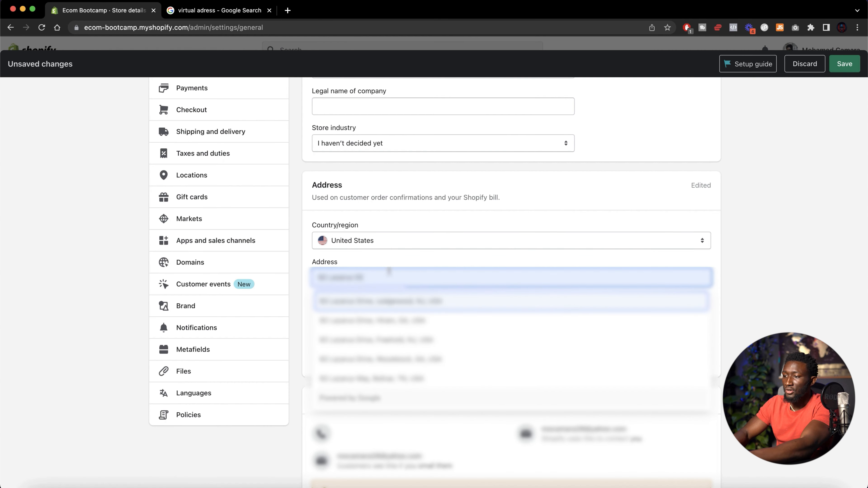
pyautogui.click(360, 302)
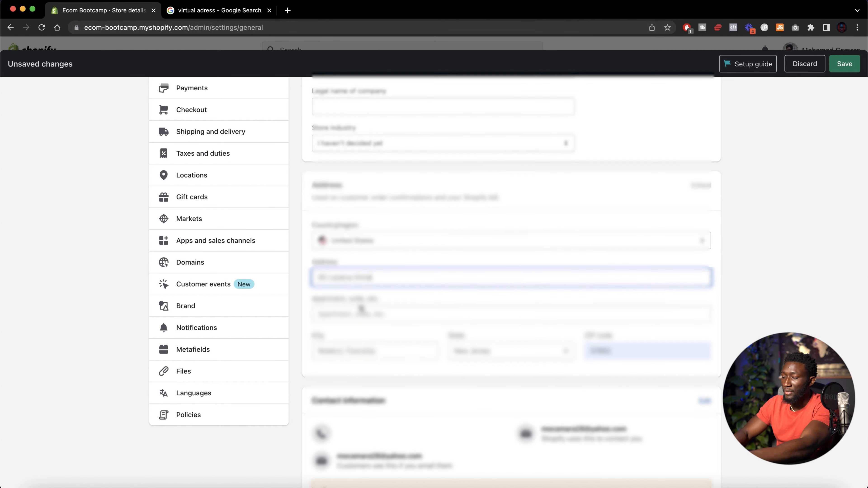
# Open the contact information section for editing and focus the phone field
pyautogui.scroll(-3, 376, 273)
pyautogui.scroll(-4, 390, 303)
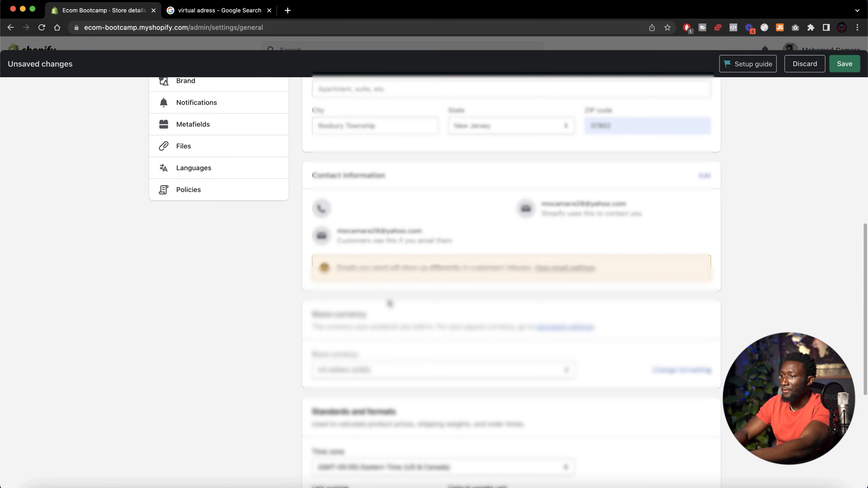
pyautogui.scroll(-2, 390, 303)
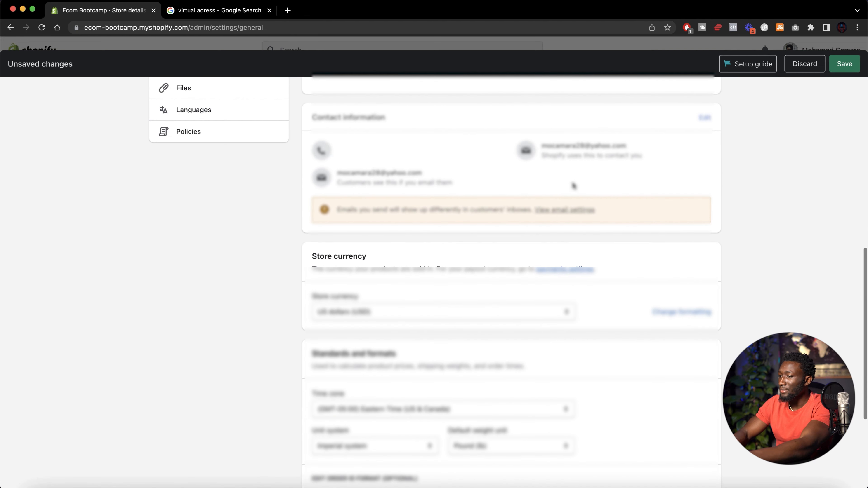
pyautogui.click(704, 118)
pyautogui.click(345, 167)
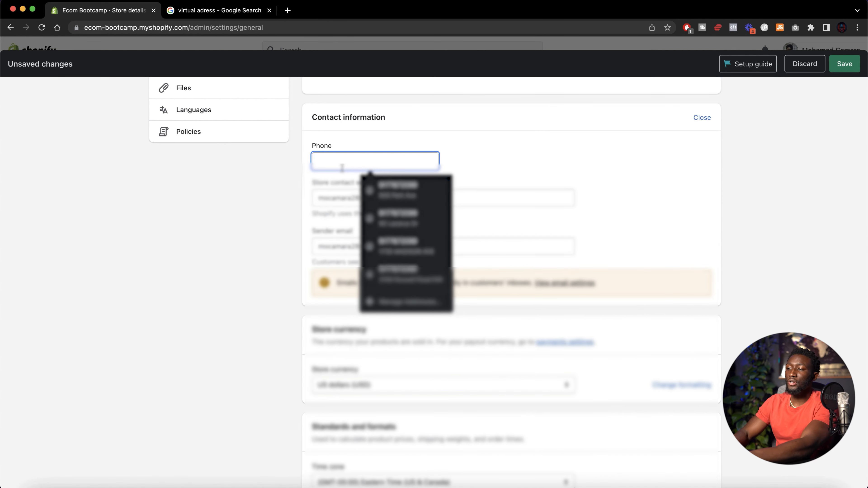
pyautogui.click(261, 204)
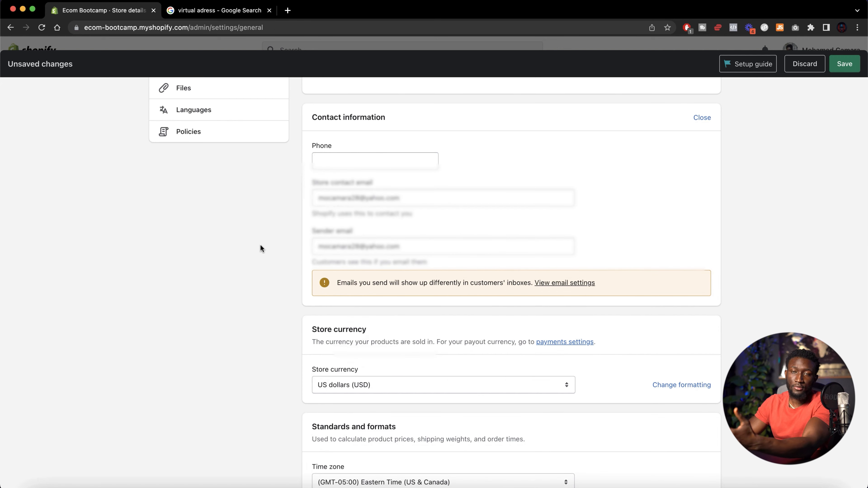
# Search Google for "google voice" in a new tab and open the Google Voice site
pyautogui.click(287, 10)
pyautogui.write('go')
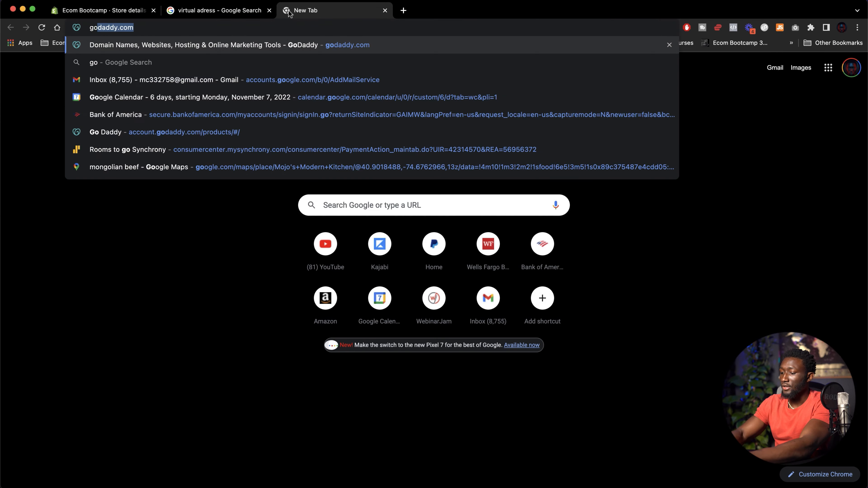
pyautogui.write('ogle')
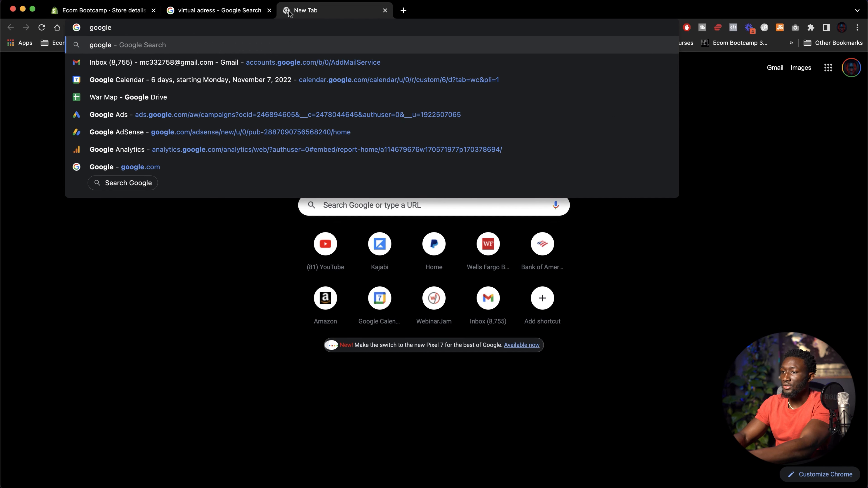
pyautogui.write(' voice')
pyautogui.press('Return')
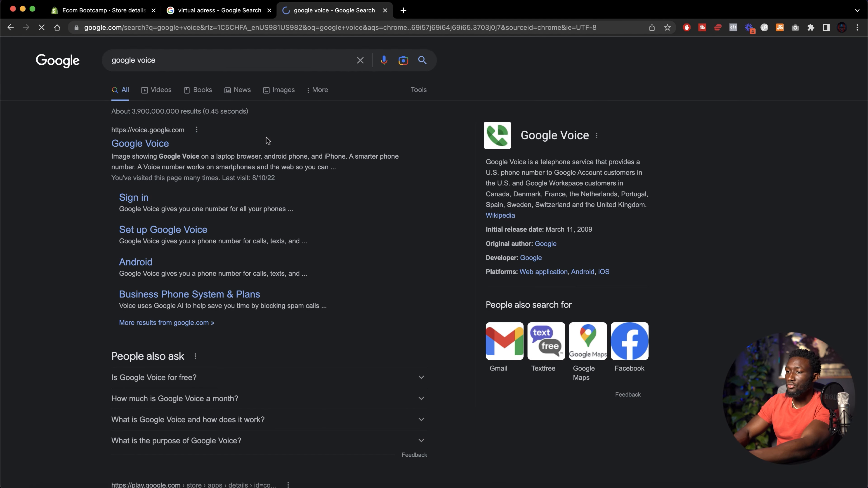
pyautogui.click(147, 143)
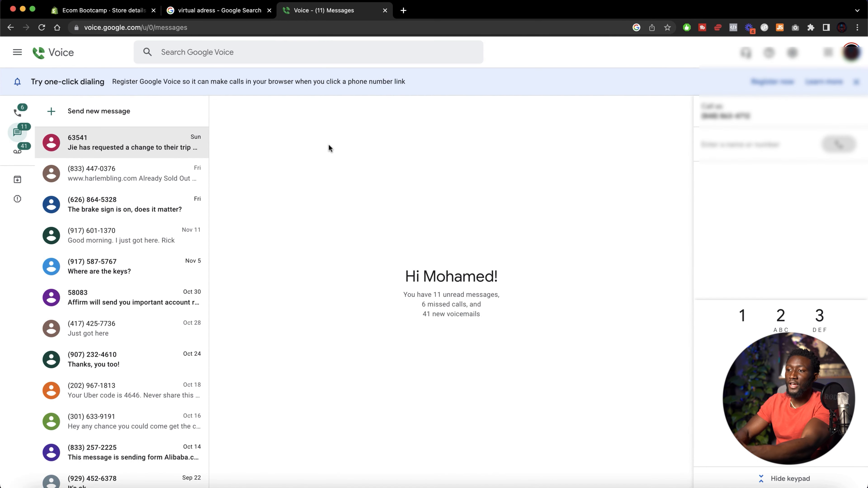
pyautogui.click(219, 10)
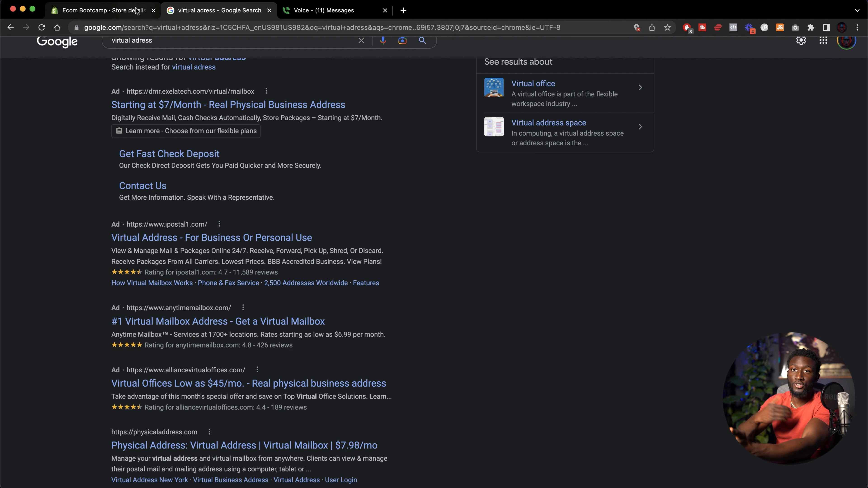
pyautogui.click(123, 13)
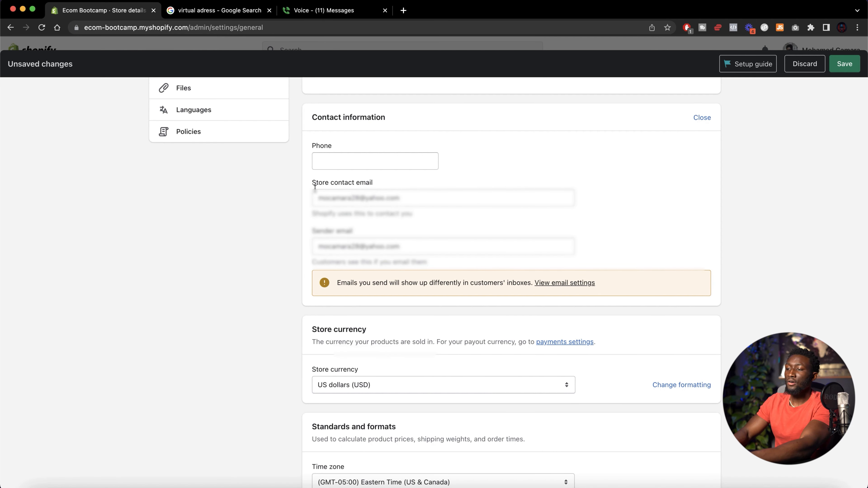
pyautogui.click(410, 198)
pyautogui.moveTo(410, 198); pyautogui.dragTo(309, 197)
pyautogui.click(273, 207)
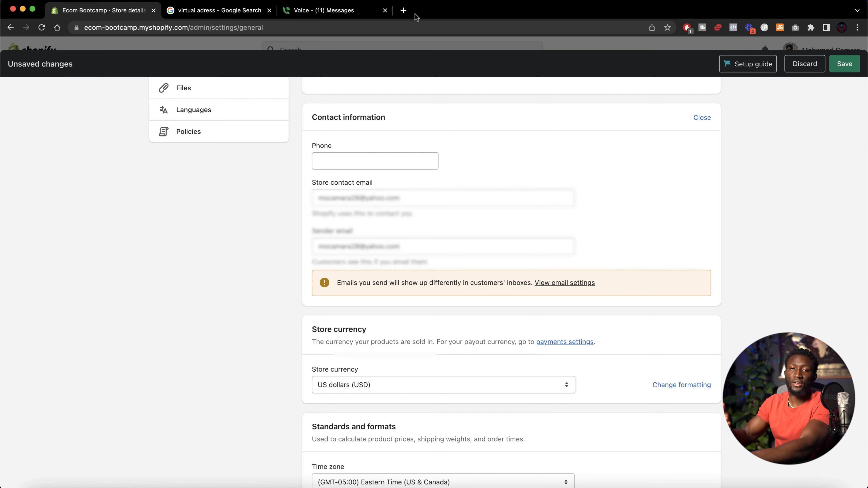
# Open godaddy.com in a new tab and focus its domain search field
pyautogui.click(403, 10)
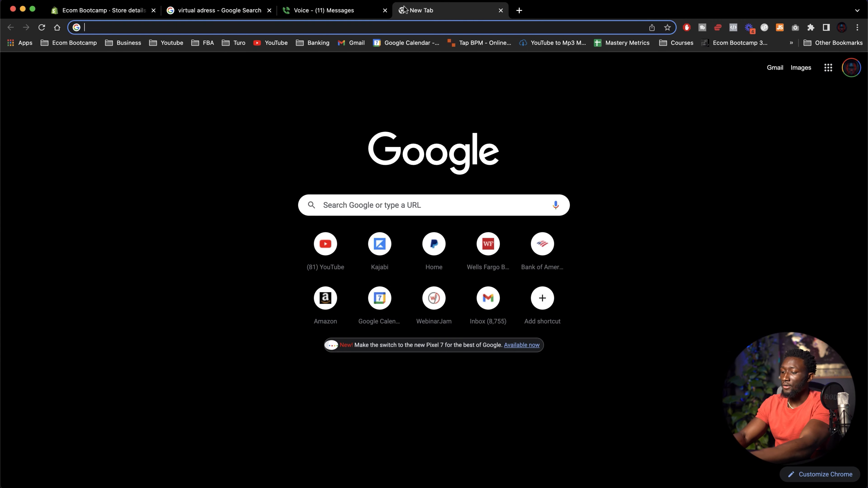
pyautogui.write('gog')
pyautogui.press('BackSpace')
pyautogui.write('daddy.com')
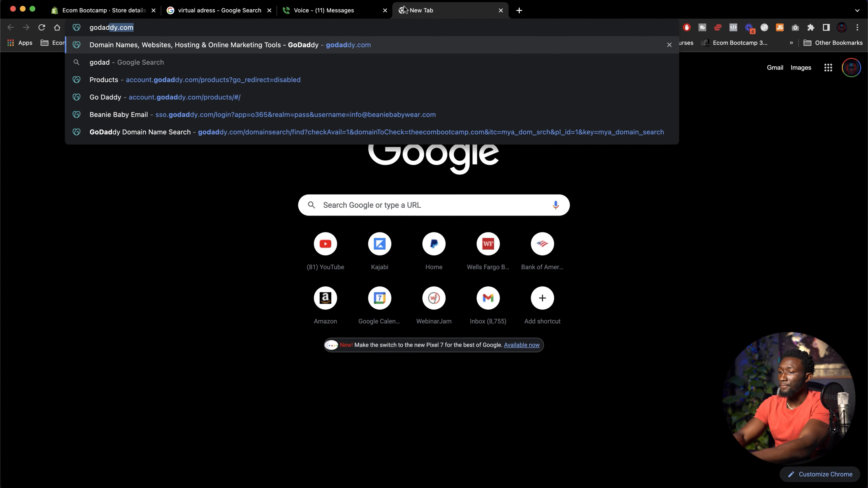
pyautogui.press('Return')
pyautogui.click(250, 106)
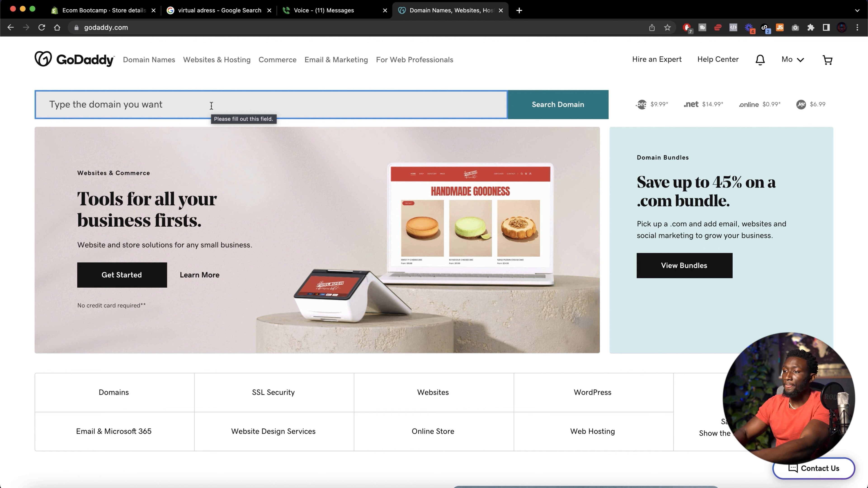
# Return to the store settings tab and save the store details changes
pyautogui.click(219, 11)
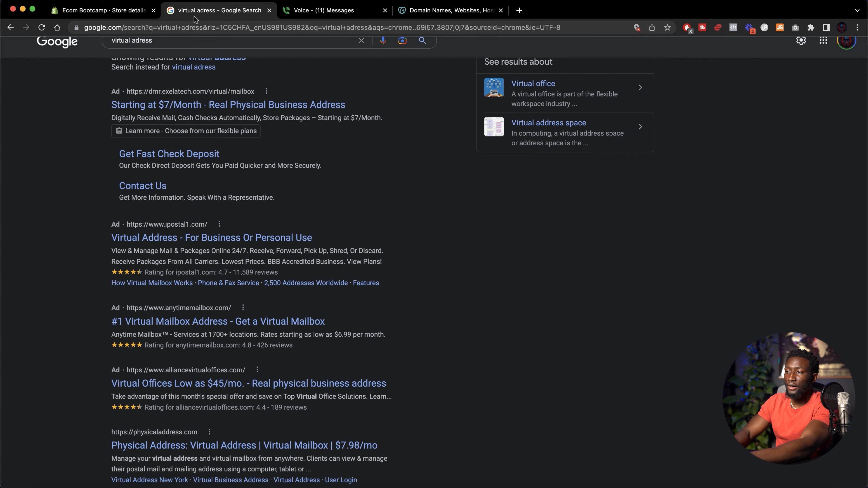
pyautogui.click(109, 12)
pyautogui.scroll(-3, 410, 284)
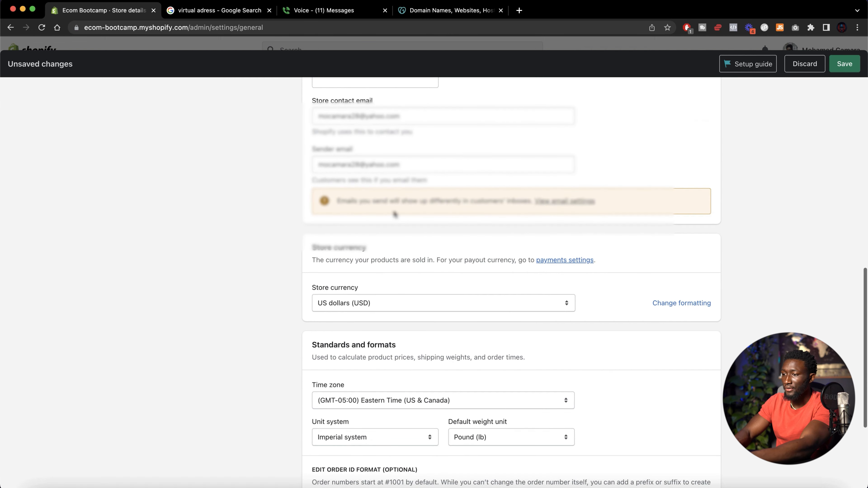
pyautogui.scroll(-2, 439, 222)
pyautogui.scroll(-3, 439, 221)
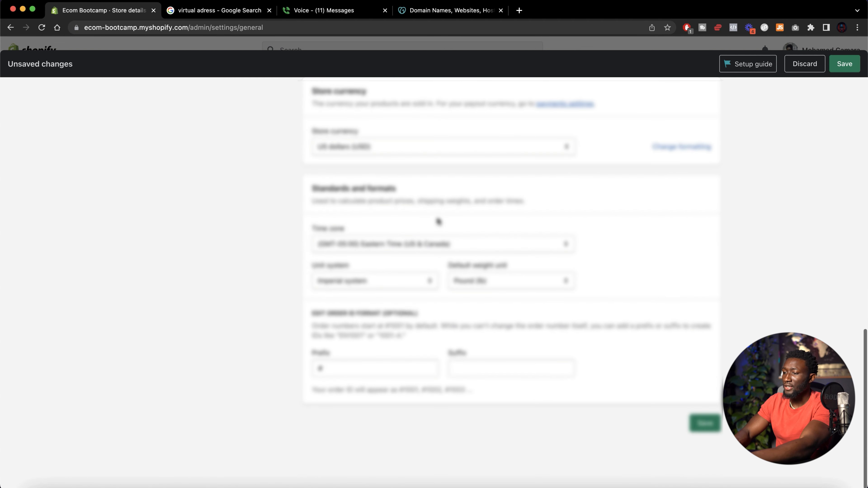
pyautogui.click(704, 424)
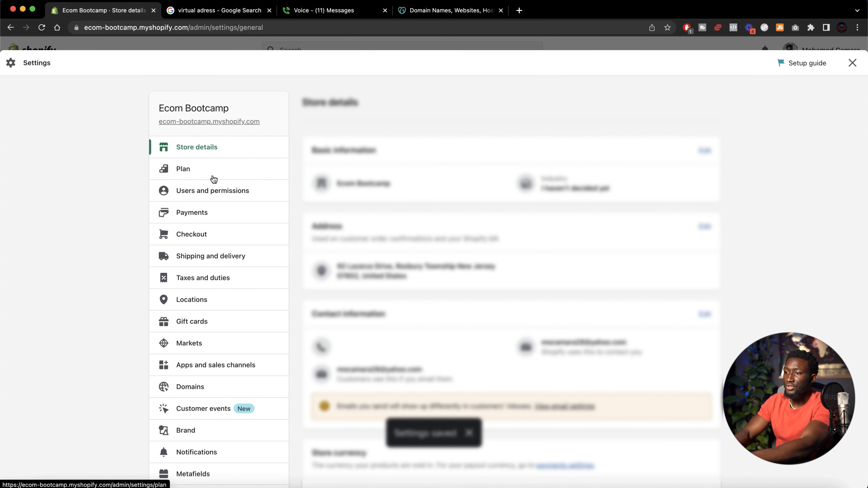
# Review the Plan and the Users and permissions settings pages
pyautogui.click(214, 174)
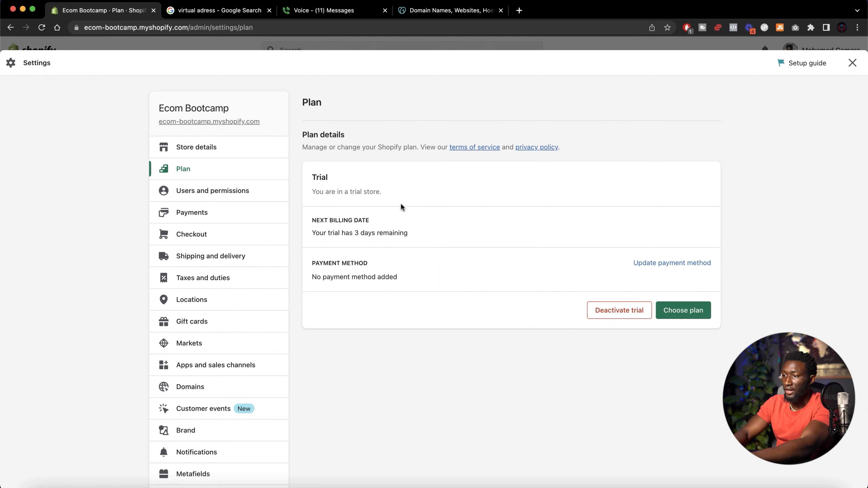
pyautogui.scroll(-3, 419, 221)
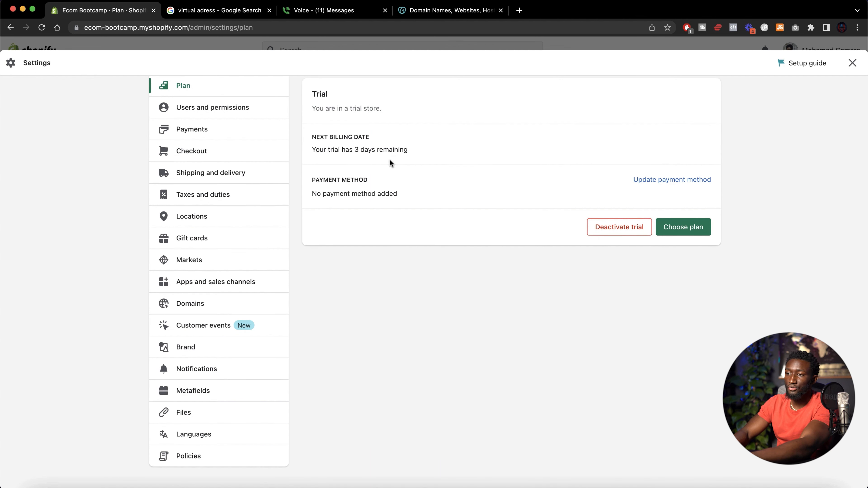
pyautogui.scroll(3, 391, 163)
pyautogui.click(202, 191)
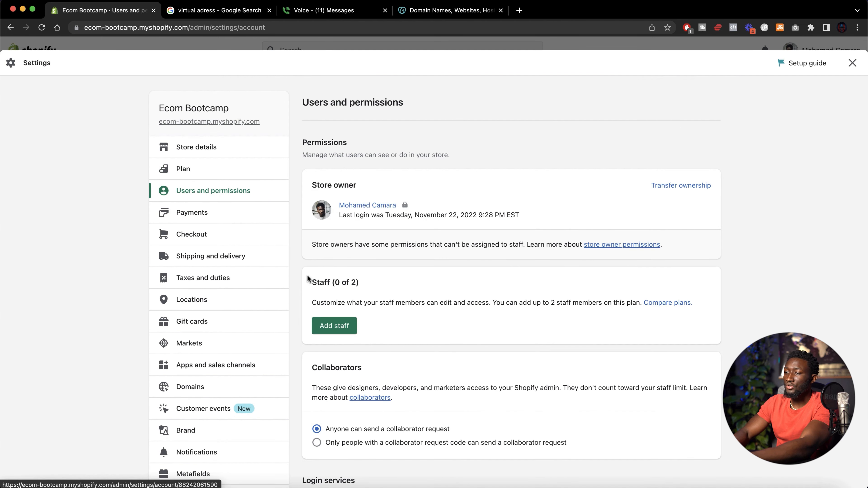
pyautogui.scroll(-5, 308, 277)
pyautogui.scroll(4, 392, 316)
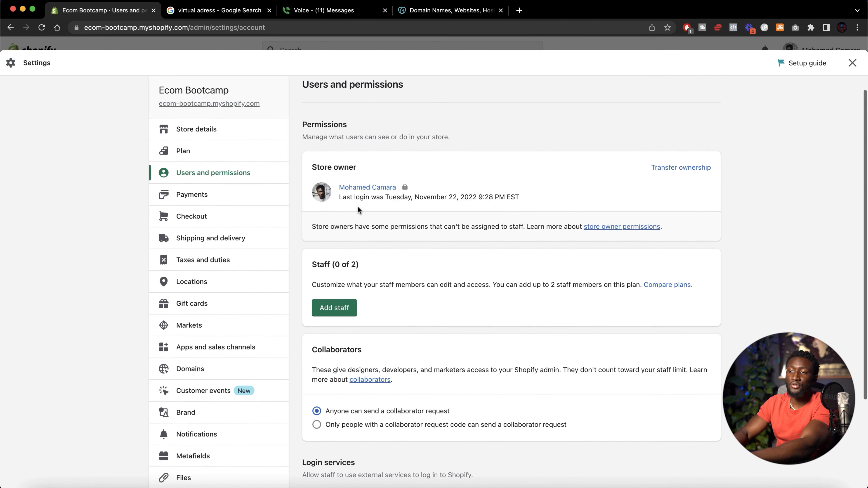
pyautogui.scroll(1, 357, 210)
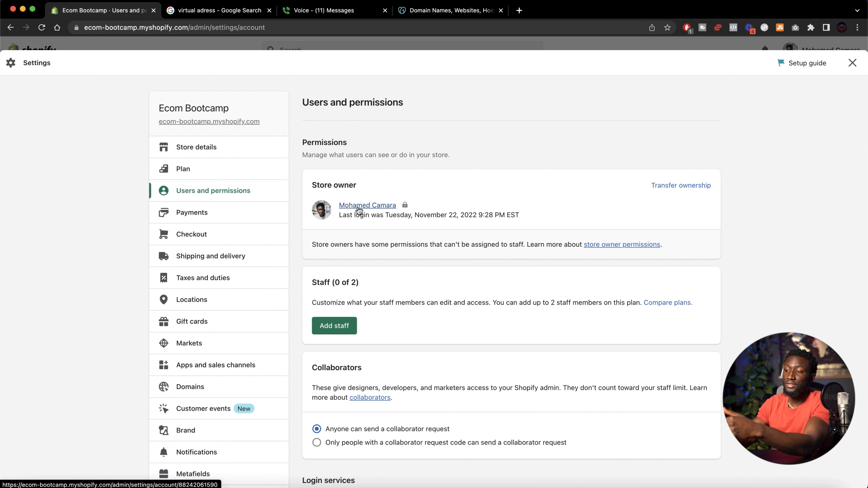
pyautogui.scroll(-2, 334, 328)
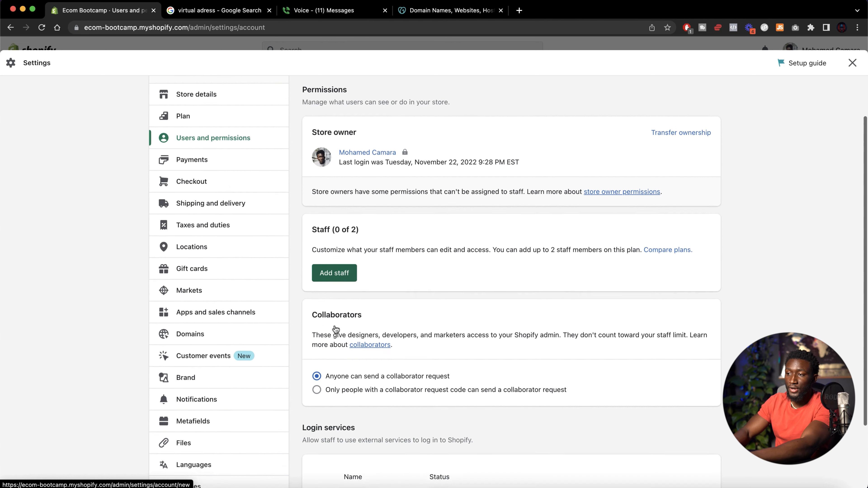
# Start activating Shopify Payments, enter the store's phone number in the address dialog and continue
pyautogui.click(213, 158)
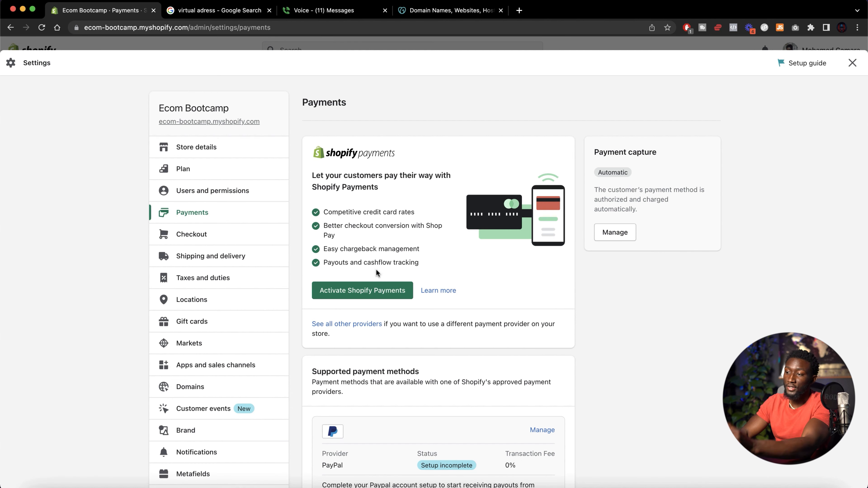
pyautogui.scroll(-2, 346, 297)
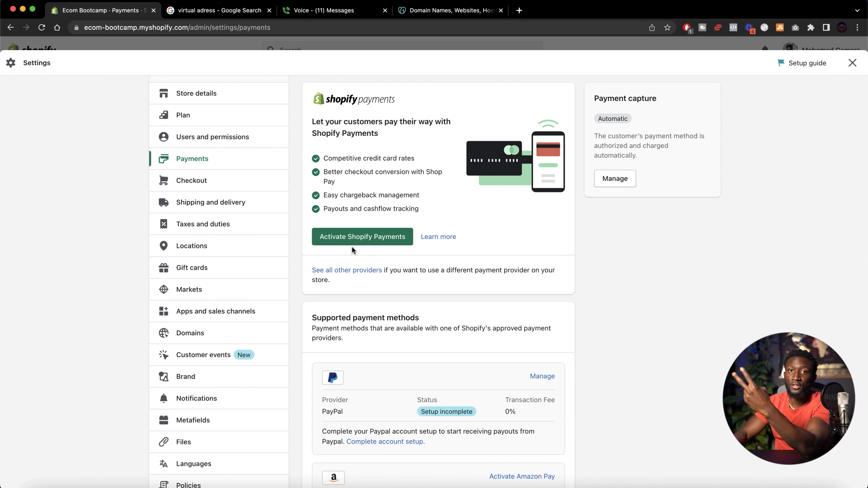
pyautogui.click(354, 240)
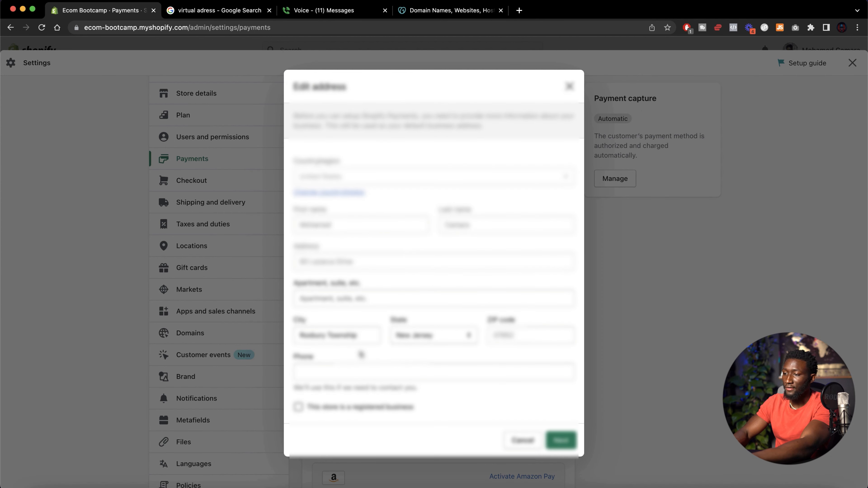
pyautogui.click(345, 377)
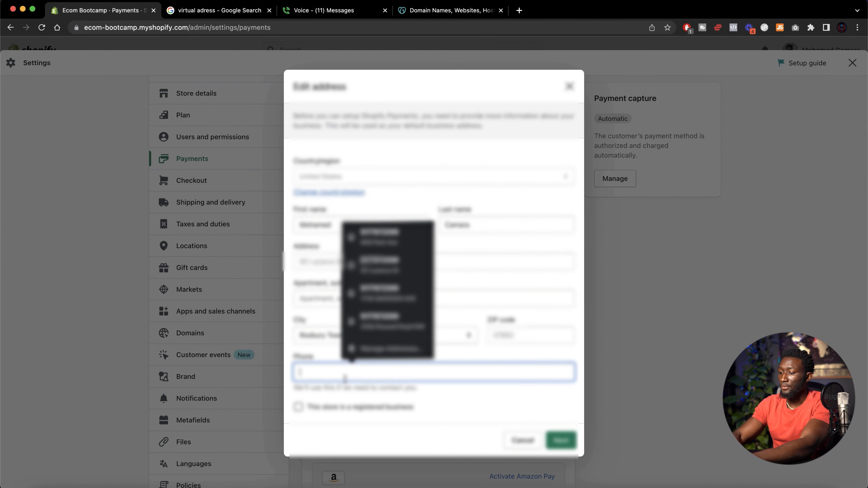
pyautogui.write('917')
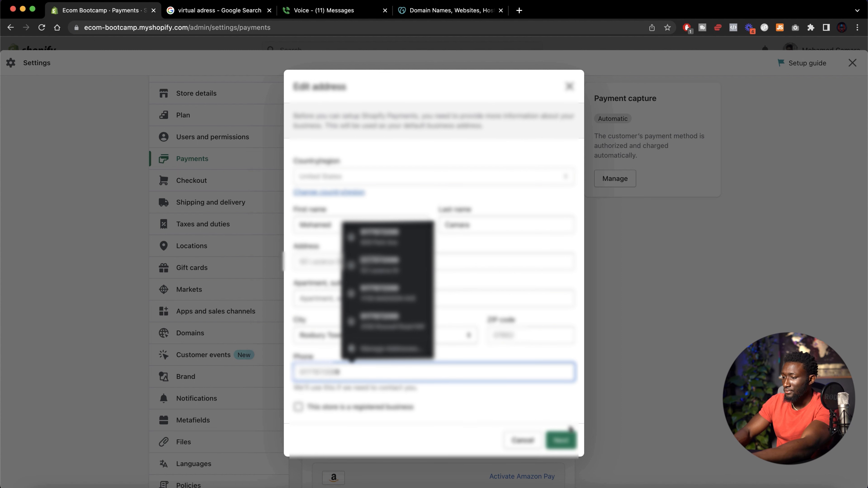
pyautogui.click(561, 441)
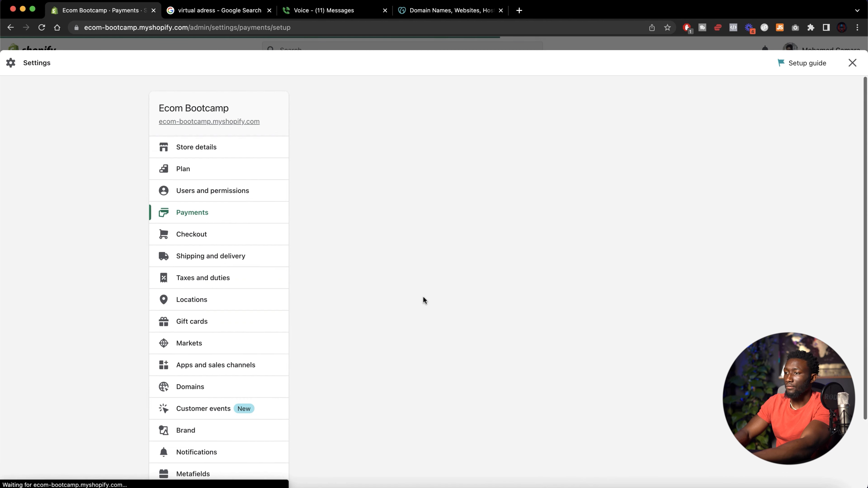
# Fill in the owner's date of birth in the Shopify Payments personal details
pyautogui.scroll(-5, 424, 297)
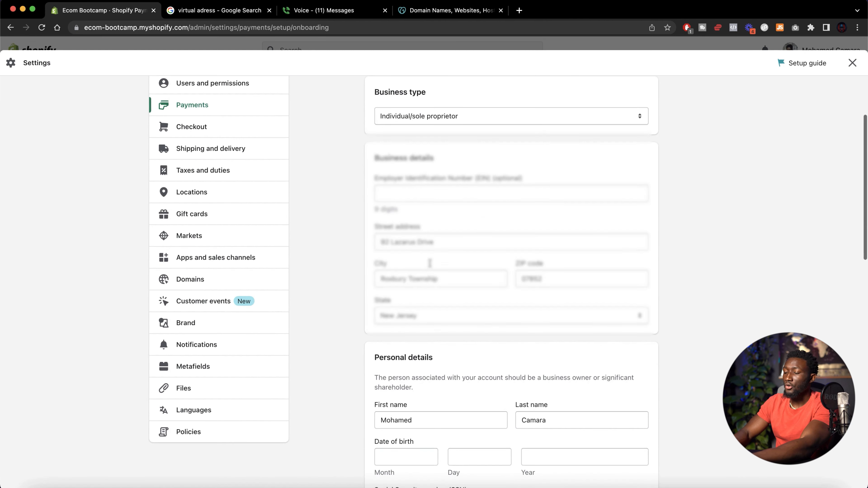
pyautogui.scroll(3, 431, 266)
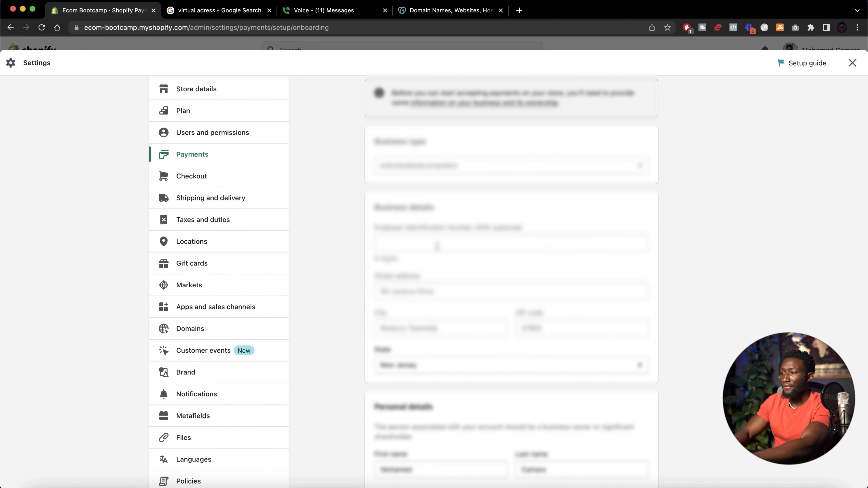
pyautogui.scroll(-2, 436, 246)
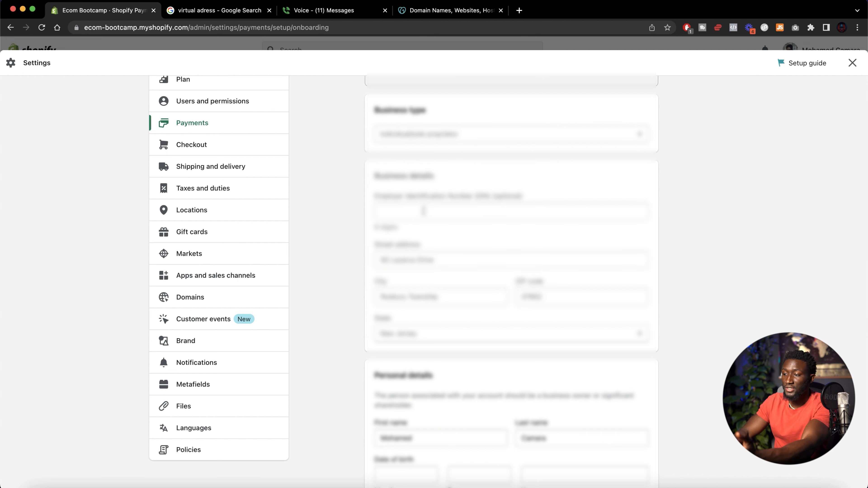
pyautogui.scroll(-10, 449, 264)
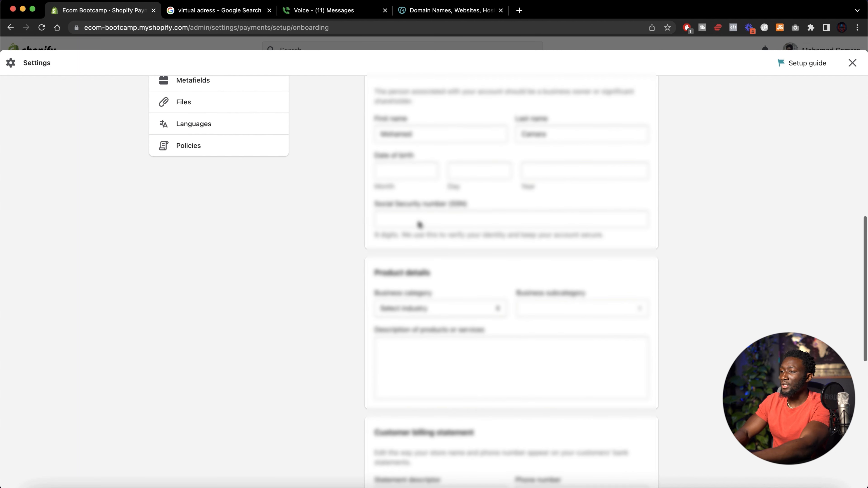
pyautogui.scroll(1, 410, 194)
pyautogui.click(408, 185)
pyautogui.write('08')
pyautogui.click(455, 181)
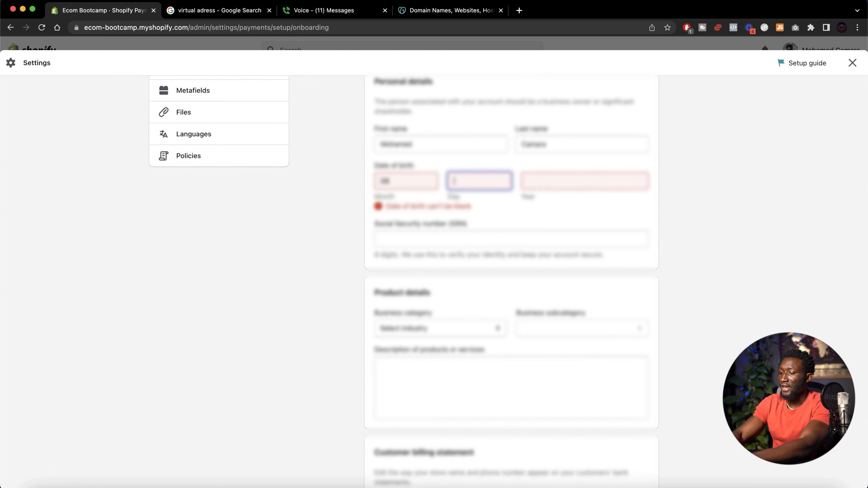
pyautogui.press('Tab')
pyautogui.write('1995')
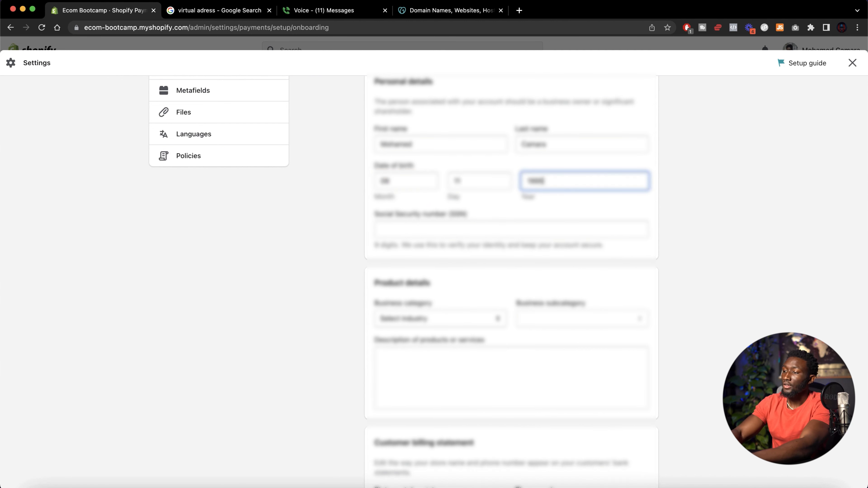
# Enter the owner's Social Security number
pyautogui.scroll(-1, 419, 222)
pyautogui.click(426, 192)
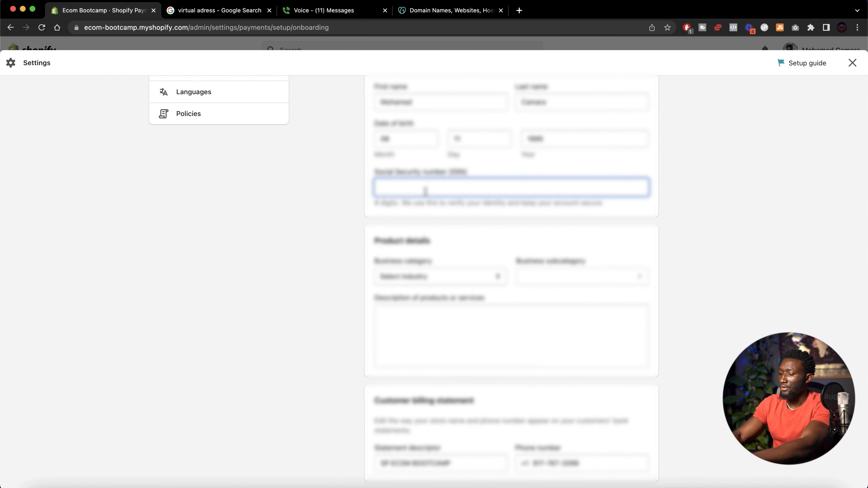
pyautogui.write('0')
# Set the Shopify Payments business category to Retail and the business subcategory to Equipment
pyautogui.click(407, 199)
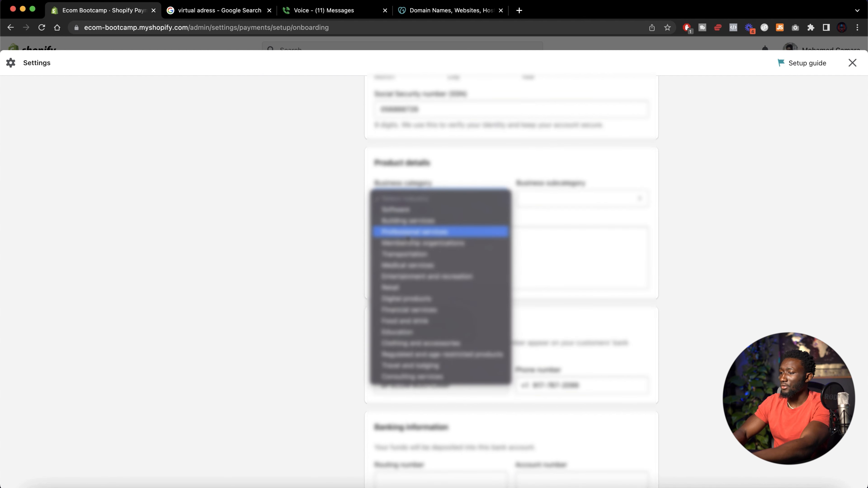
pyautogui.press('Escape')
pyautogui.click(436, 201)
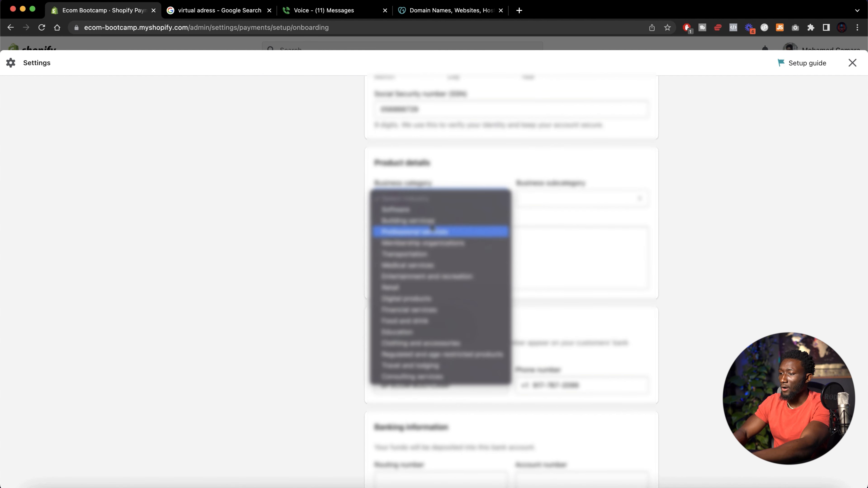
pyautogui.click(410, 288)
pyautogui.click(542, 200)
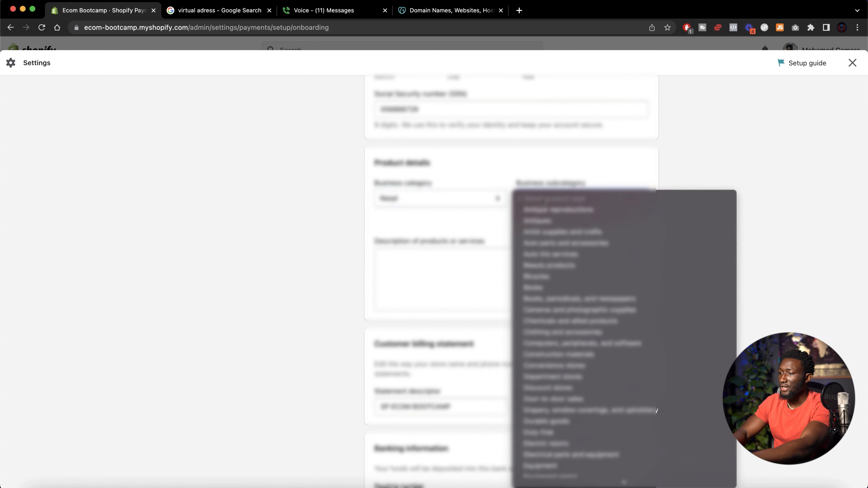
pyautogui.scroll(-5, 569, 277)
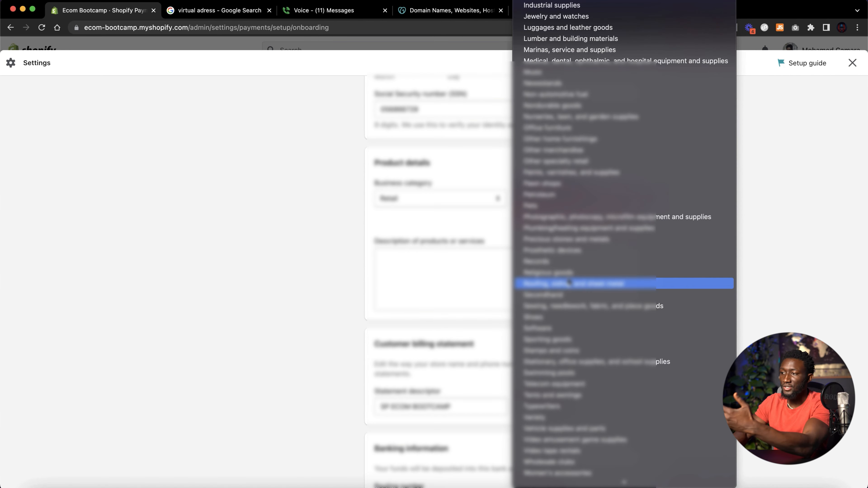
pyautogui.scroll(-1, 569, 282)
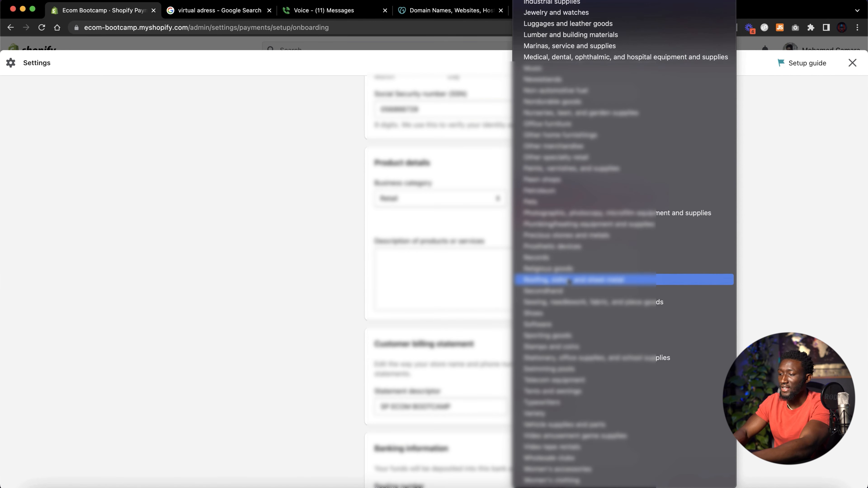
pyautogui.scroll(10, 574, 335)
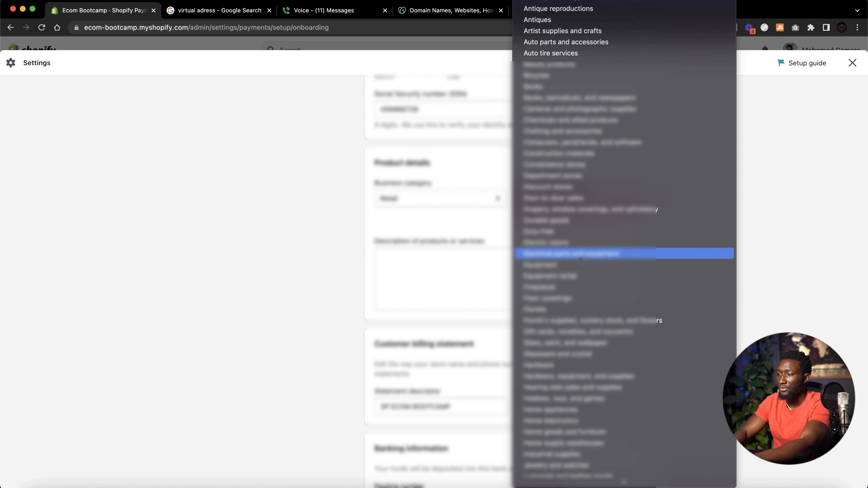
pyautogui.scroll(-5, 593, 137)
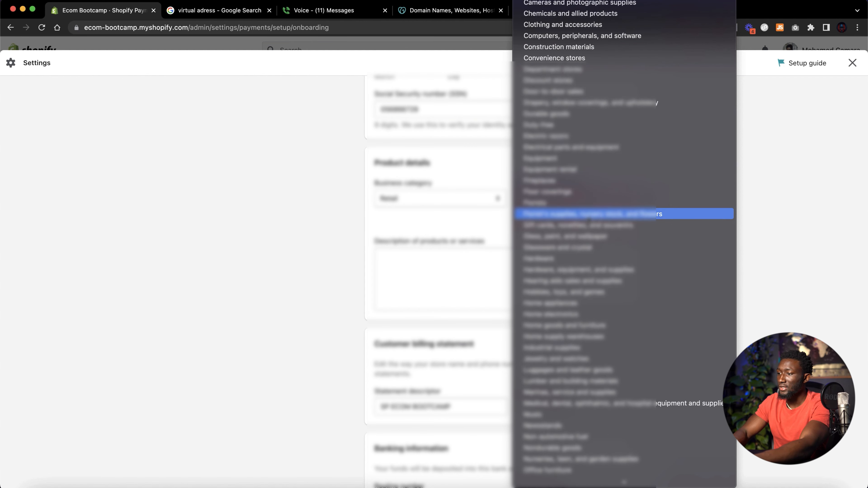
pyautogui.click(597, 158)
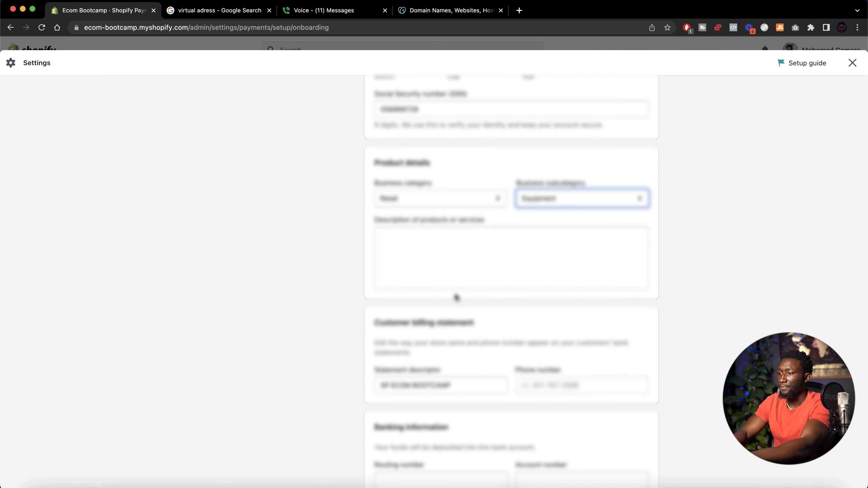
# Enter the product description "We sell online goods and trending products across the", correcting the misspelled word
pyautogui.click(444, 279)
pyautogui.write('We sell')
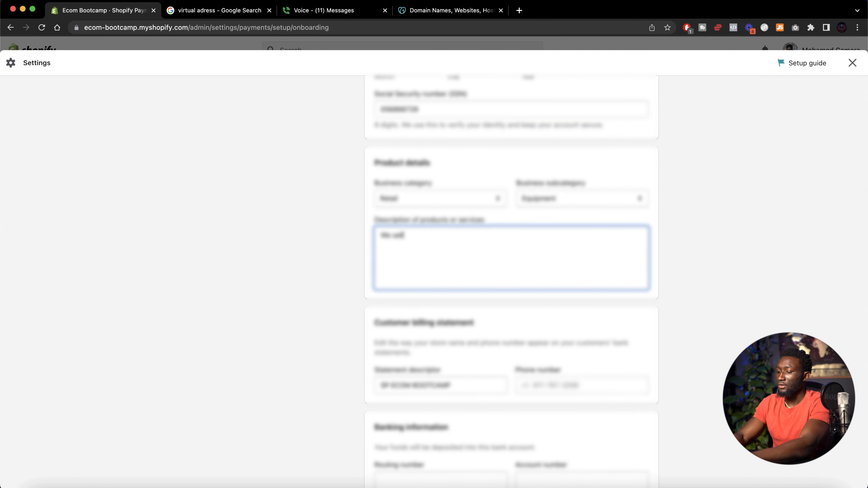
pyautogui.write(' online gaod')
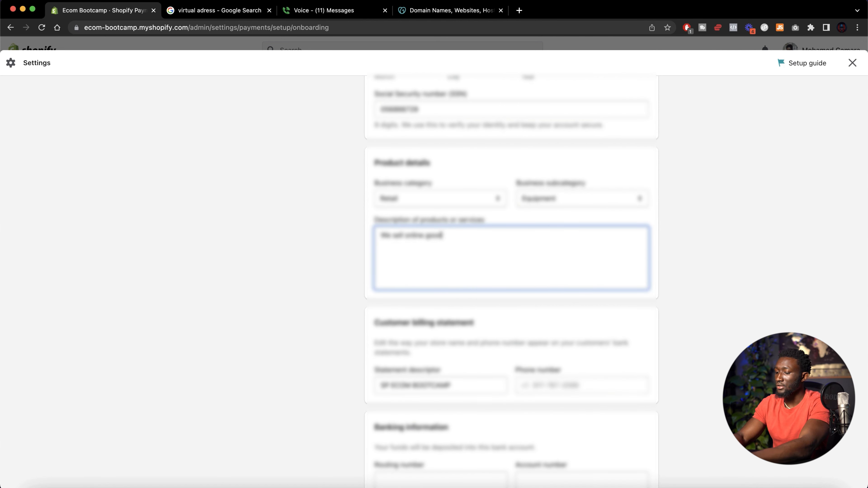
pyautogui.write('s and trending pr')
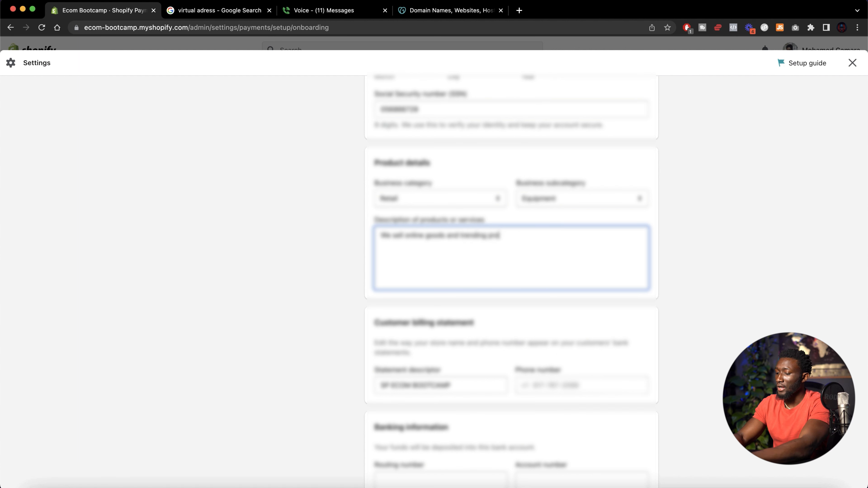
pyautogui.write('oducts adcross the U')
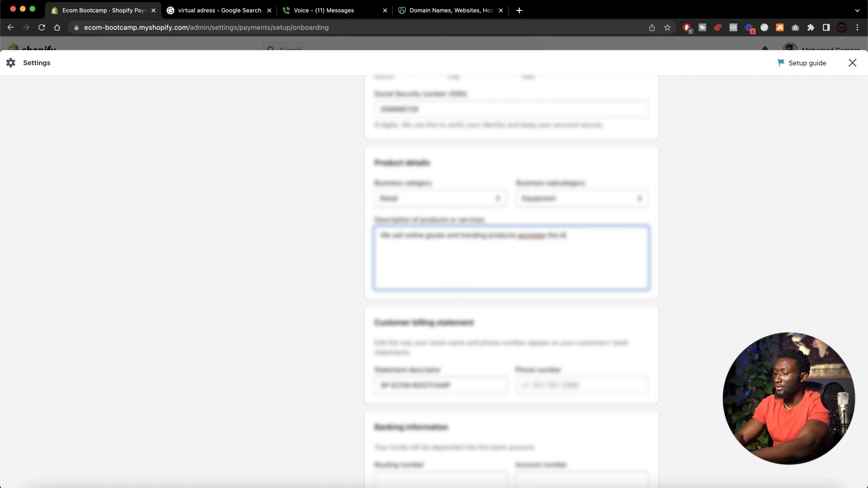
pyautogui.rightClick(541, 236)
pyautogui.click(556, 240)
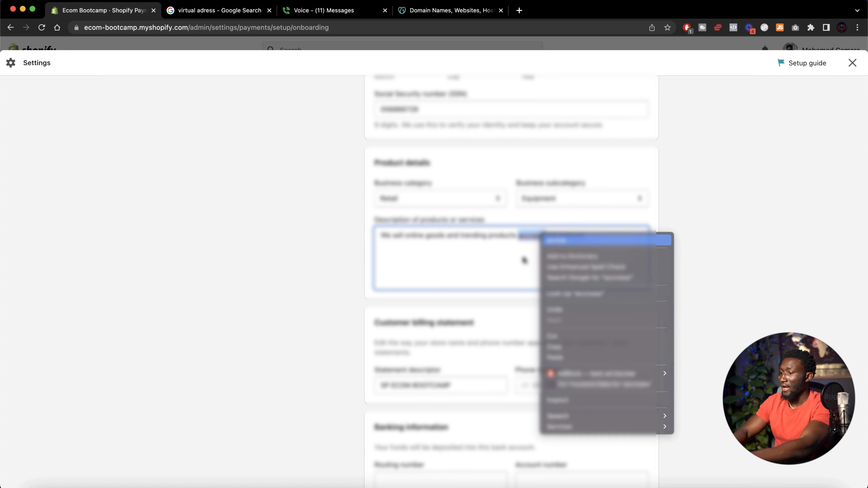
# Enter the bank routing number and account number for payouts and complete the Shopify Payments account setup
pyautogui.scroll(-6, 469, 285)
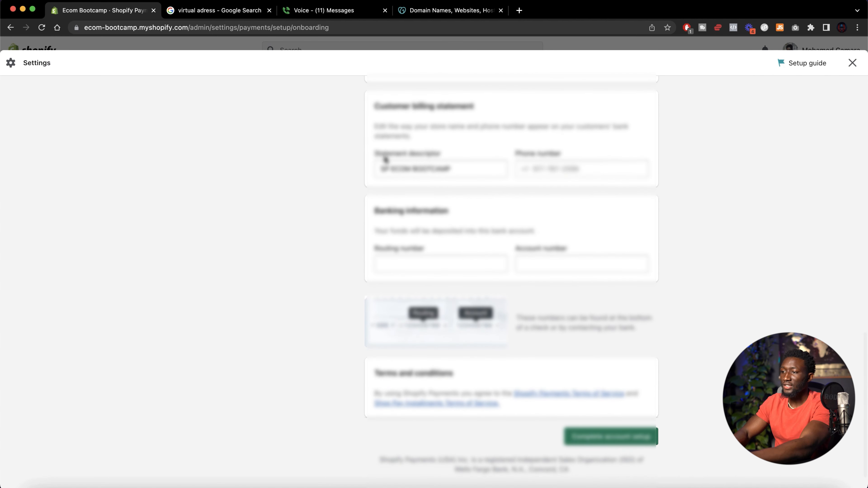
pyautogui.moveTo(381, 169); pyautogui.dragTo(474, 170)
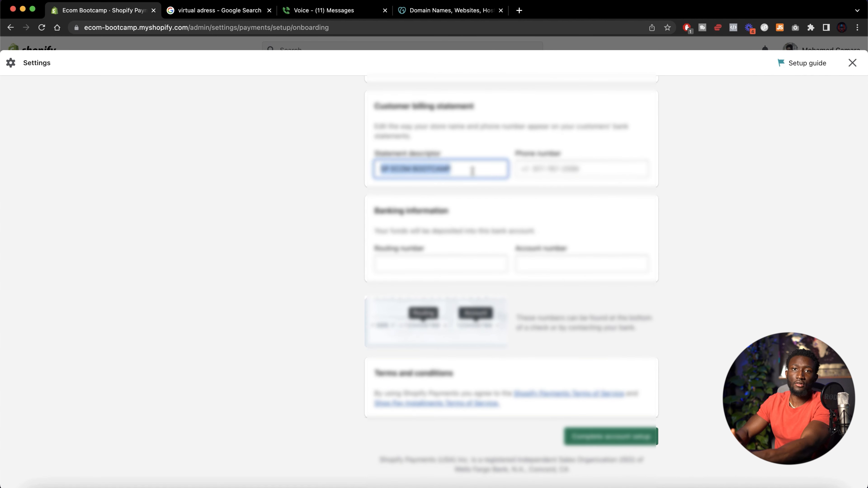
pyautogui.click(472, 171)
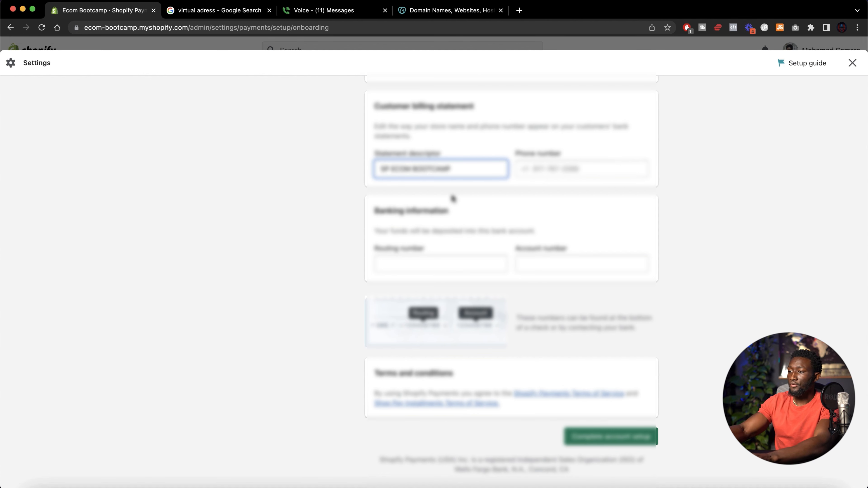
pyautogui.scroll(-1, 458, 195)
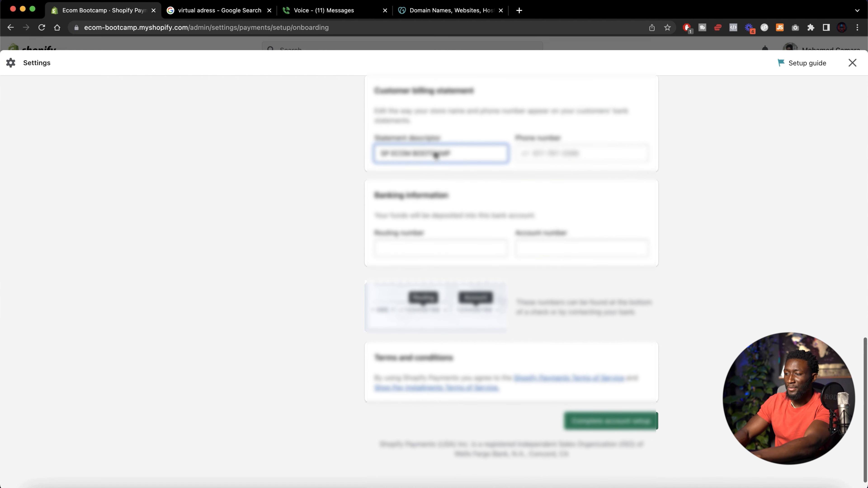
pyautogui.click(426, 251)
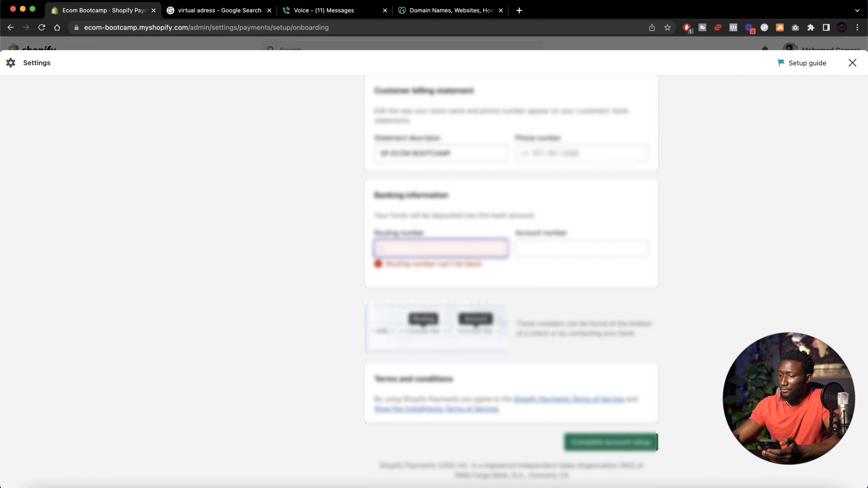
pyautogui.write('0')
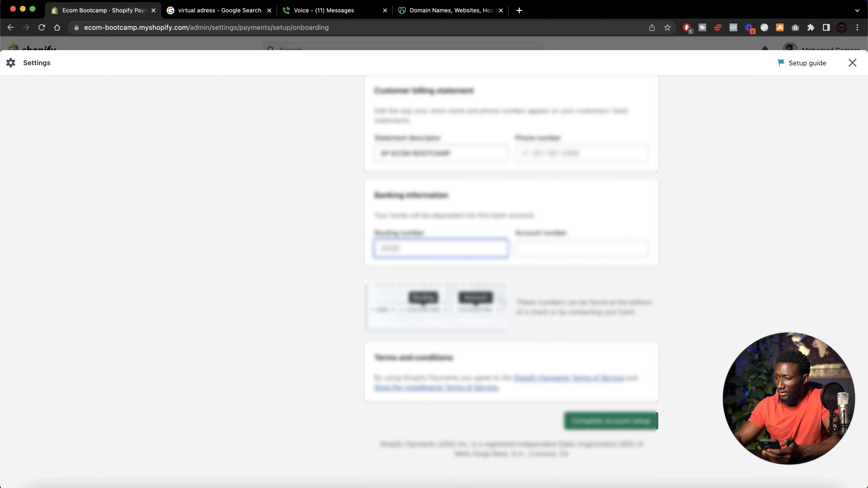
pyautogui.doubleClick(438, 250)
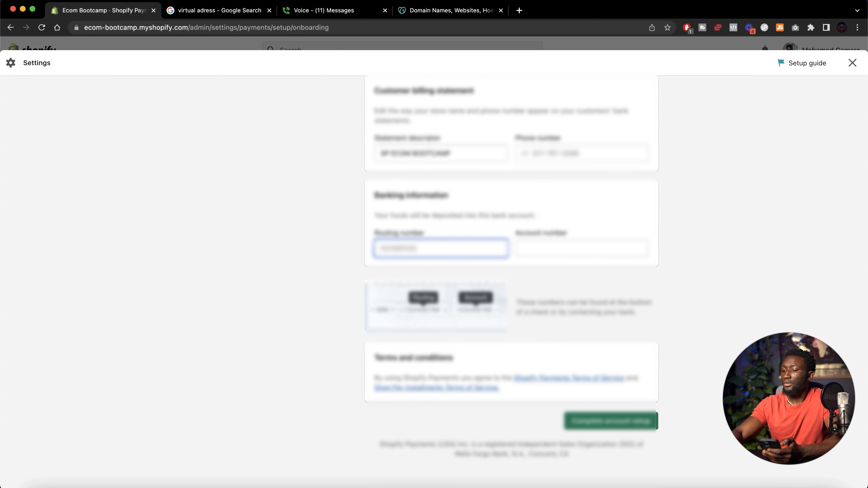
pyautogui.press('Tab')
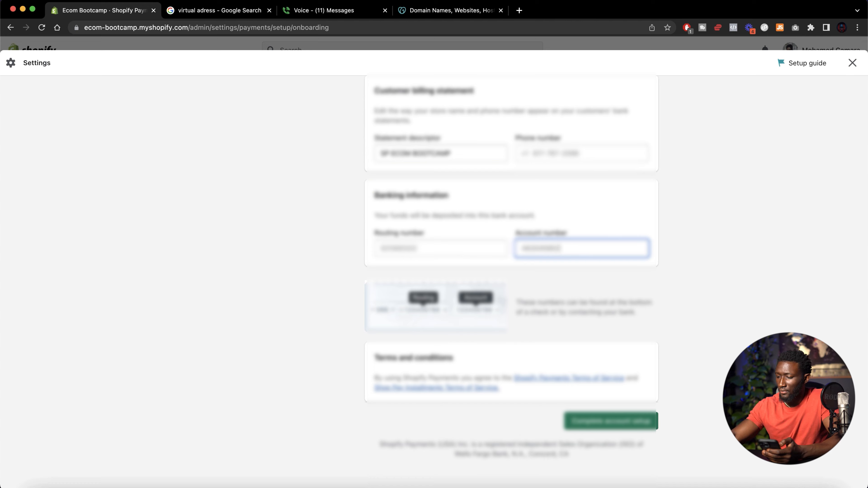
pyautogui.click(610, 421)
# Open the PayPal Express Checkout payment method and start completing its setup
pyautogui.scroll(4, 449, 252)
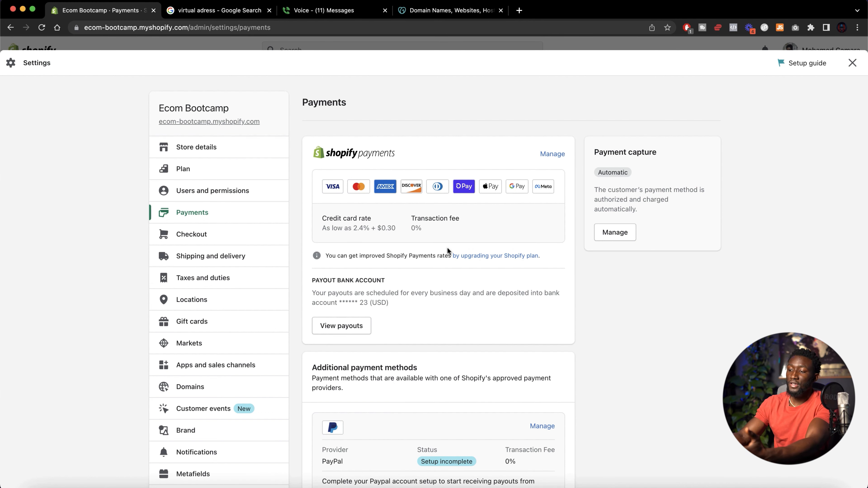
pyautogui.scroll(-5, 452, 276)
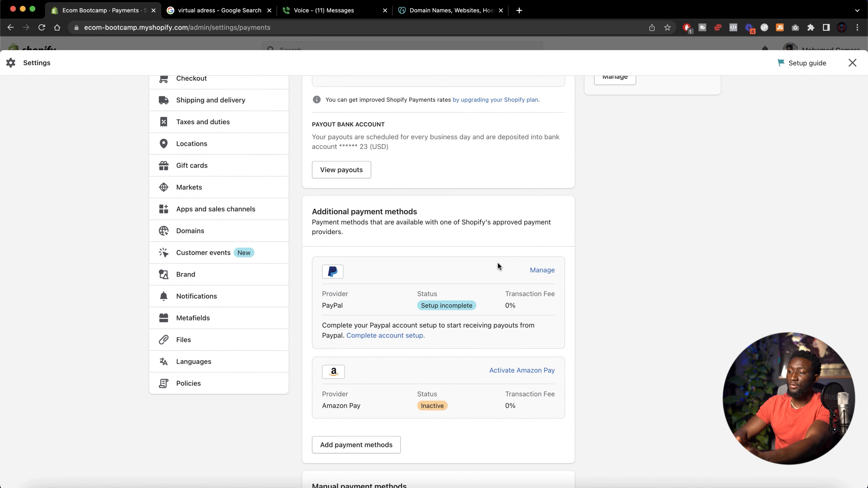
pyautogui.click(543, 270)
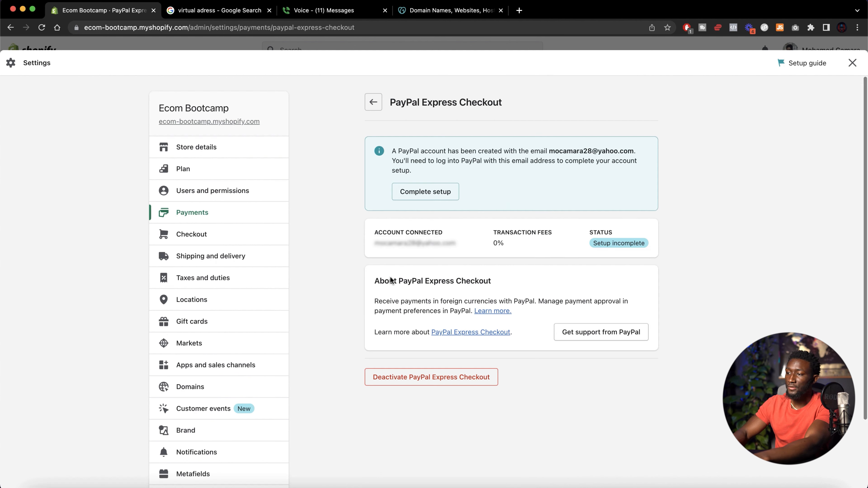
pyautogui.click(441, 194)
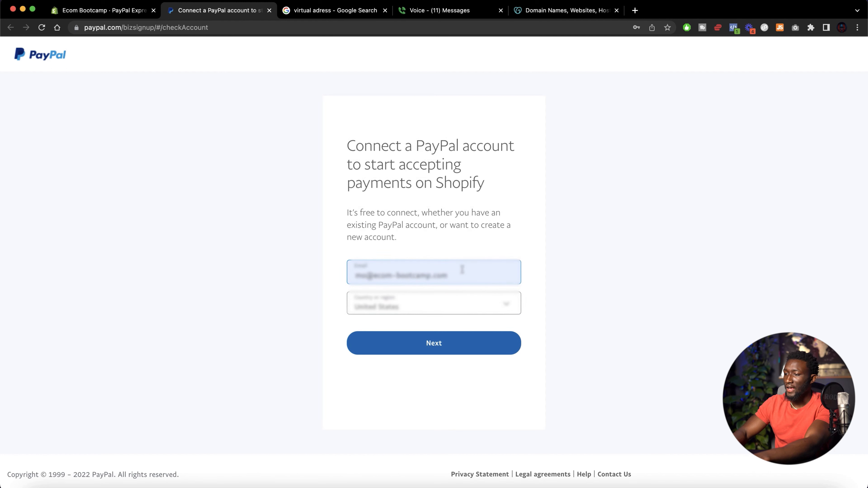
# Connect a PayPal account using the owner's e-mail address and create the PayPal account password
pyautogui.tripleClick(462, 270)
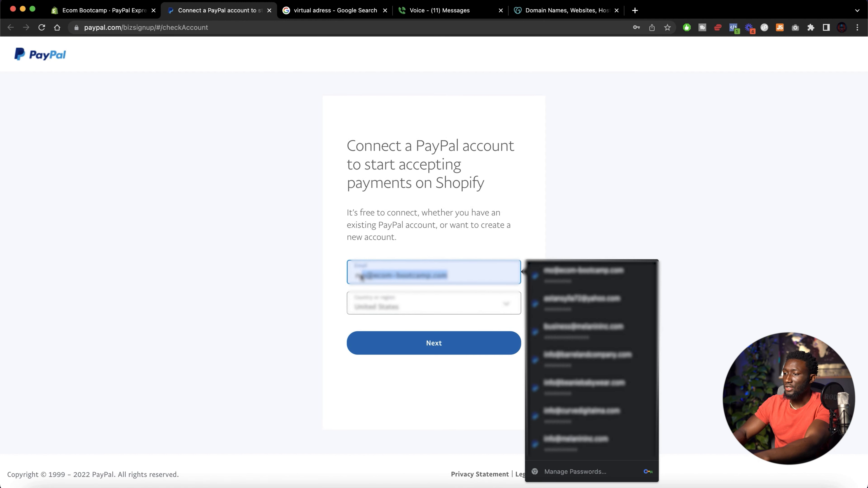
pyautogui.write('mocam')
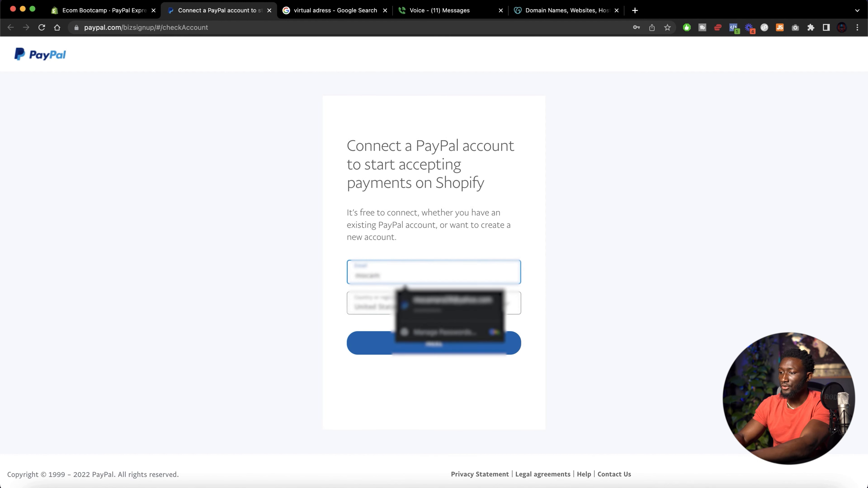
pyautogui.click(430, 300)
pyautogui.click(406, 269)
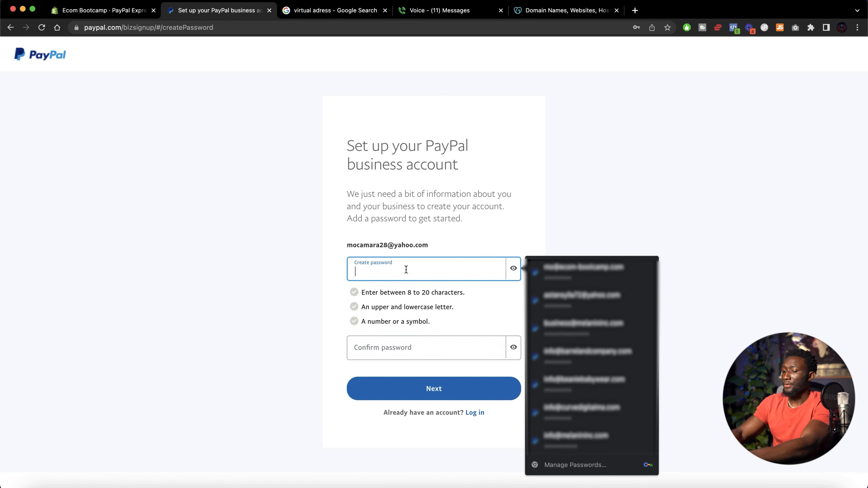
pyautogui.write('••')
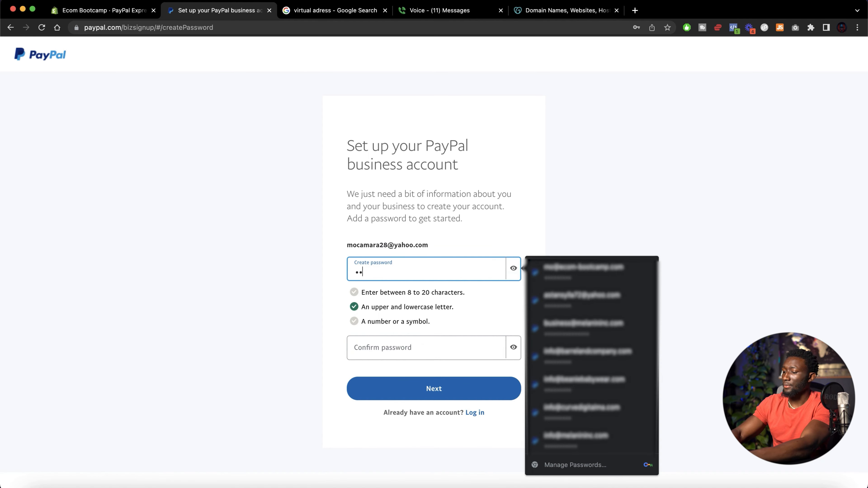
pyautogui.write('••••••••')
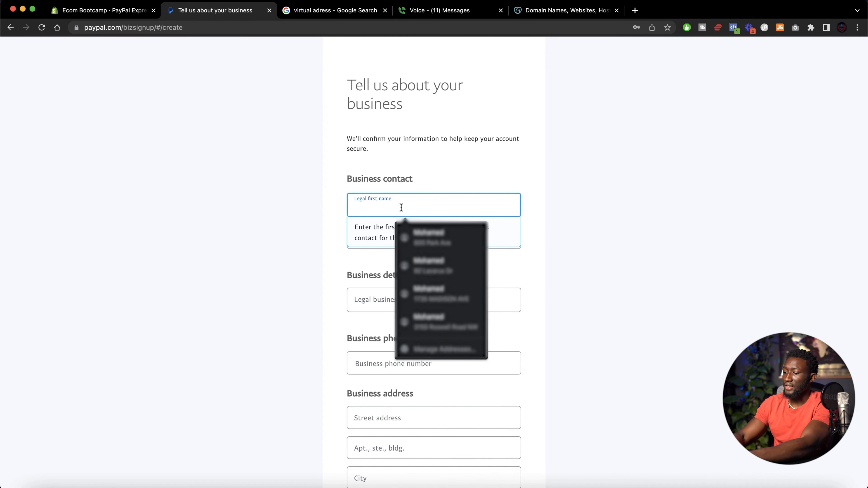
# Fill in the business contact's legal first and last name on the PayPal business form
pyautogui.press('Tab')
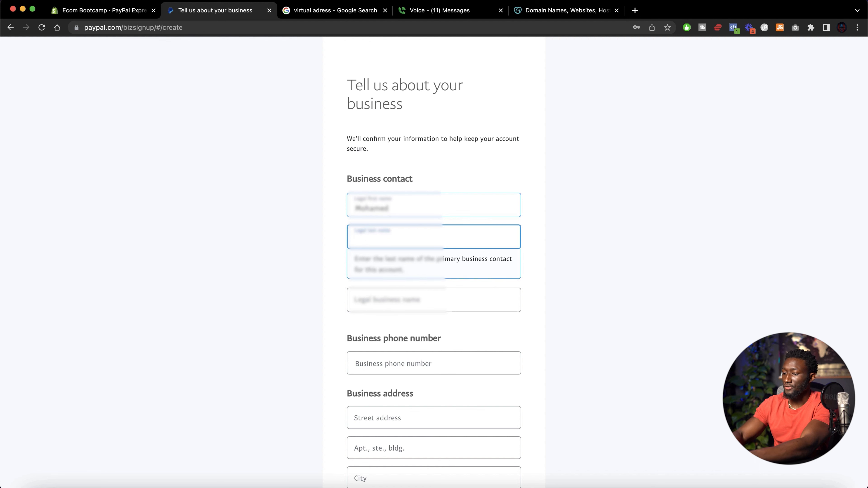
pyautogui.click(321, 242)
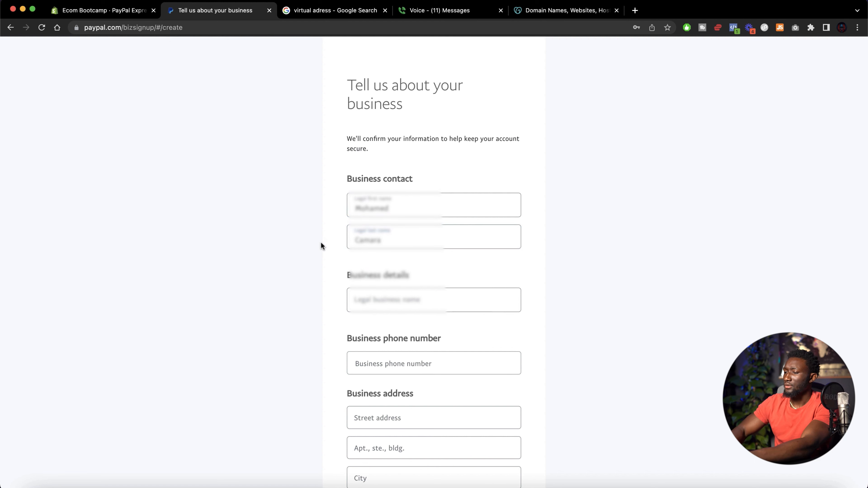
# Set the legal business name to Ecom Bootcamp
pyautogui.scroll(-3, 323, 241)
pyautogui.click(402, 192)
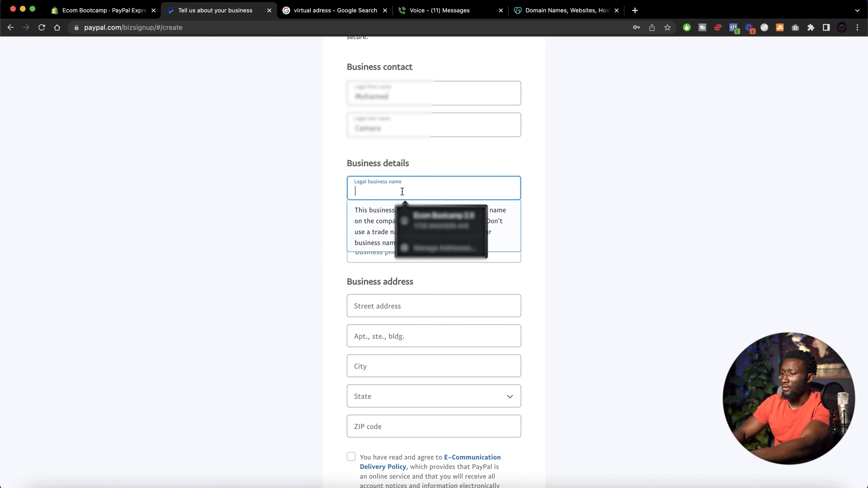
pyautogui.click(441, 175)
pyautogui.click(412, 186)
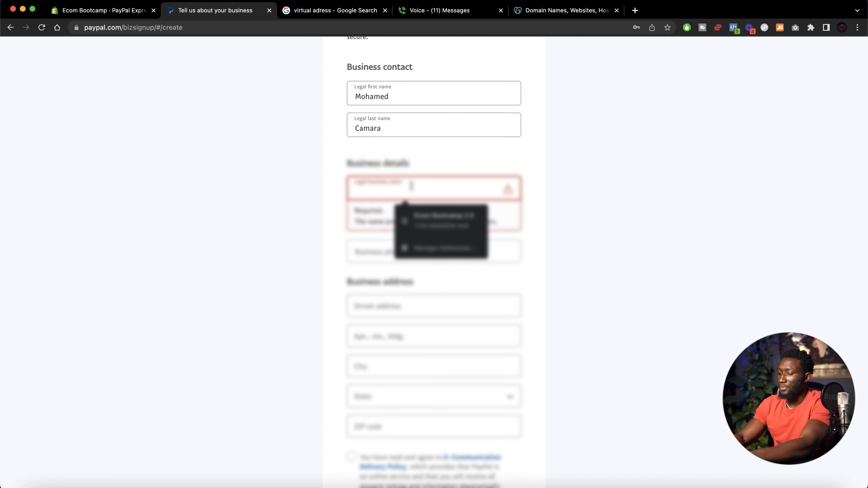
pyautogui.write('Ecom Bootca')
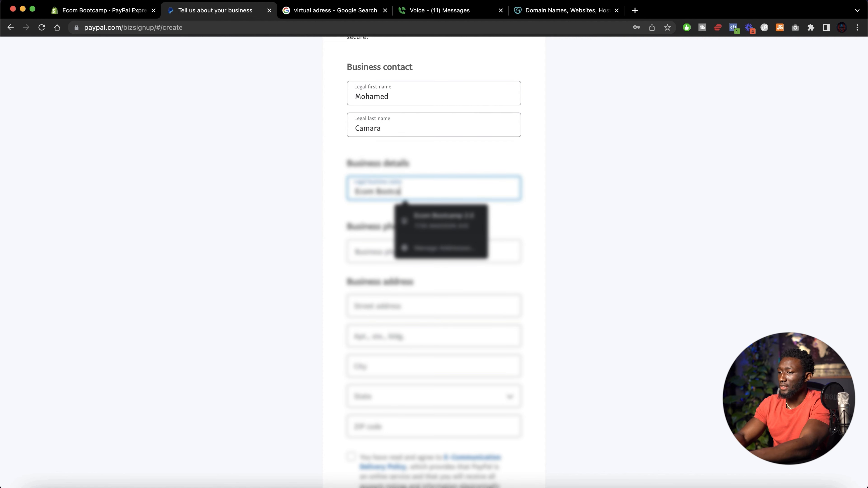
pyautogui.write('mp')
pyautogui.click(362, 222)
pyautogui.scroll(-3, 391, 139)
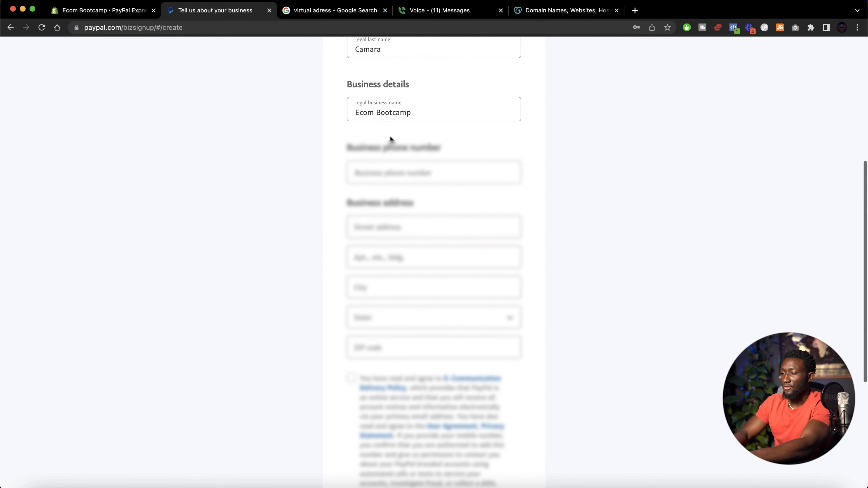
# Enter the business phone number and fill the business address from a saved autofill entry
pyautogui.click(391, 170)
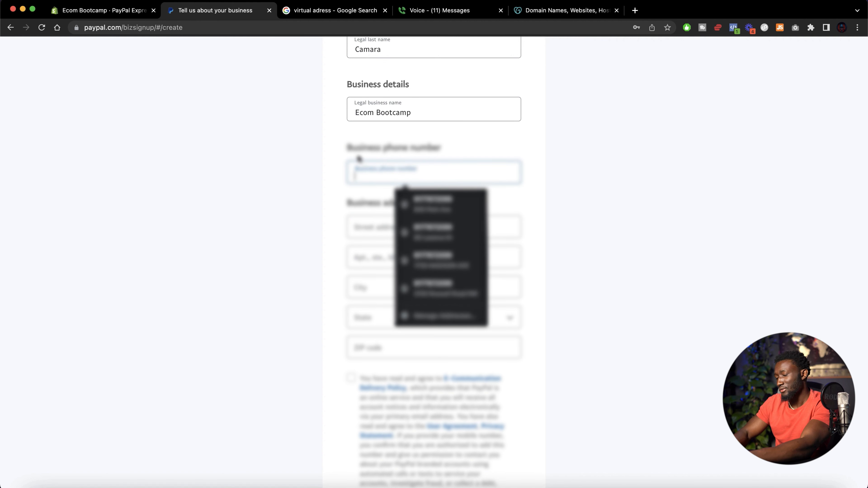
pyautogui.write('55•••')
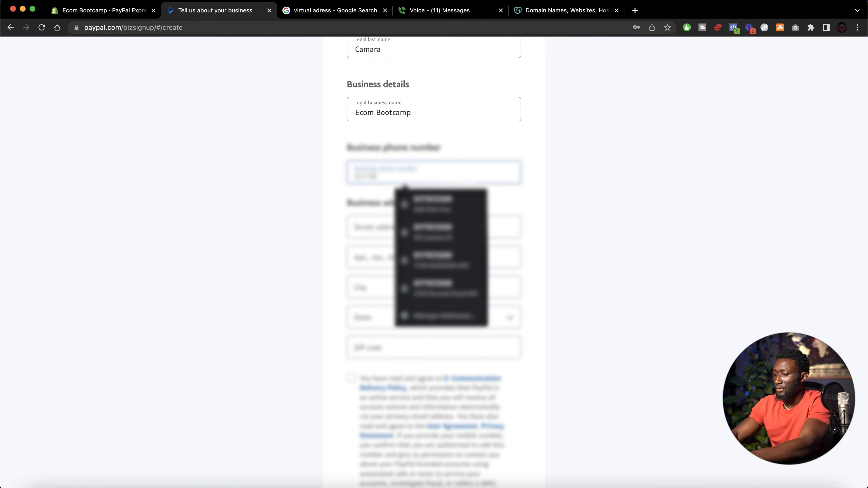
pyautogui.write('•••••')
pyautogui.press('Tab')
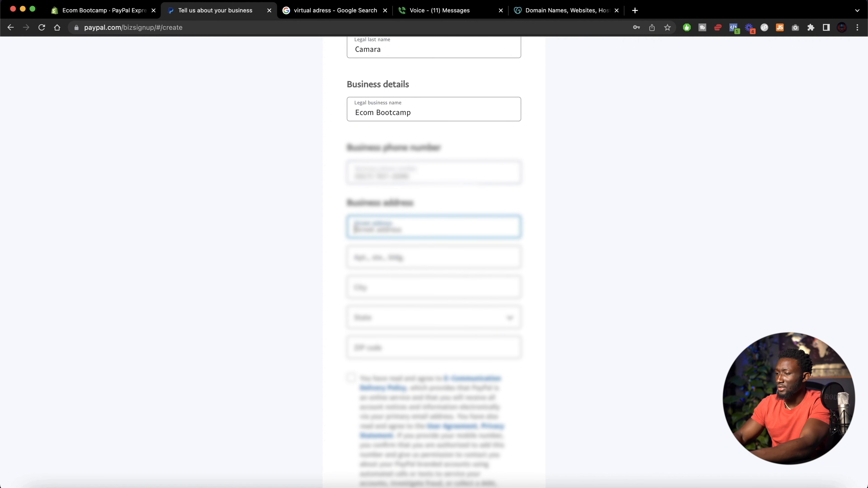
pyautogui.click(384, 218)
pyautogui.click(432, 254)
# Accept the PayPal agreement and create the business account
pyautogui.scroll(-5, 403, 365)
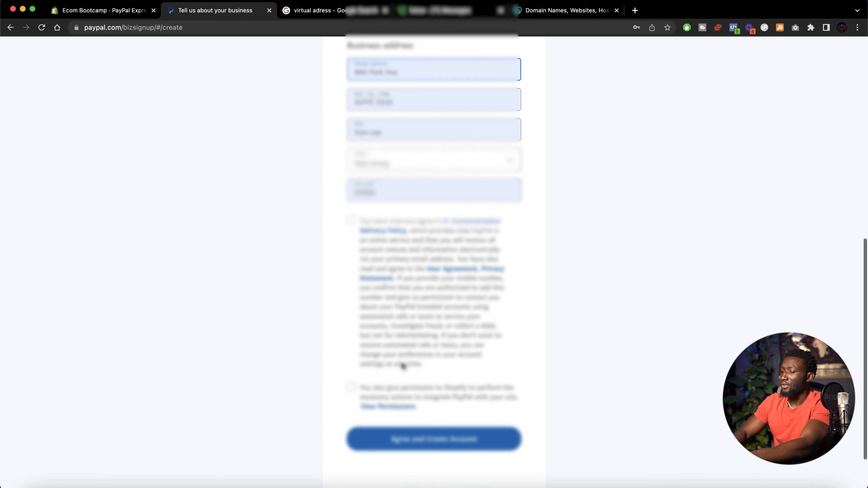
pyautogui.scroll(-2, 404, 365)
pyautogui.click(351, 251)
pyautogui.scroll(3, 347, 235)
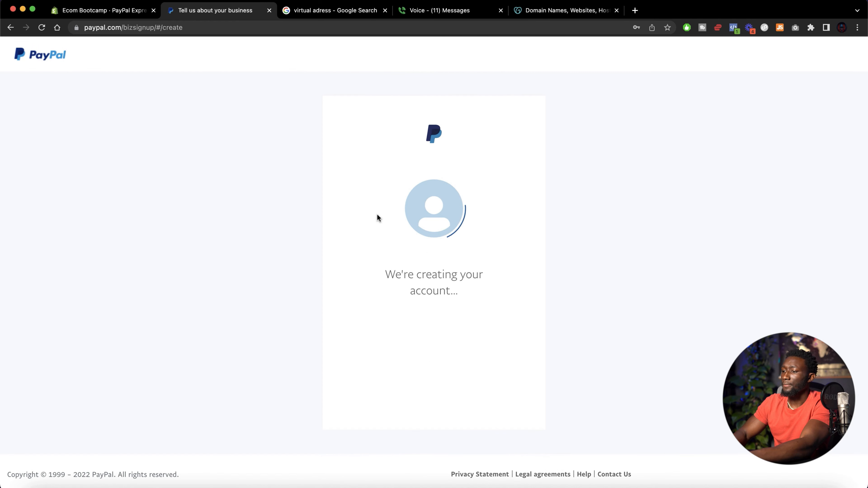
# Describe the business as Individual/Sole Proprietorship with the Miscellaneous and Specialty Retail Shops product keyword
pyautogui.click(429, 181)
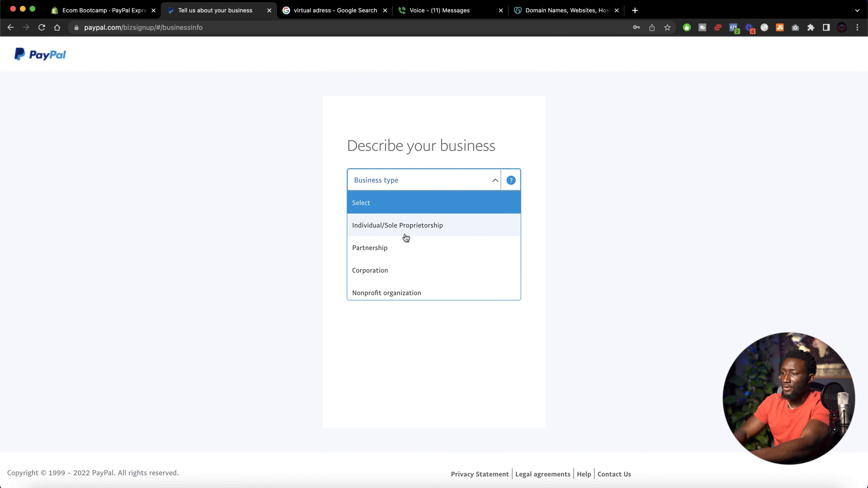
pyautogui.click(411, 230)
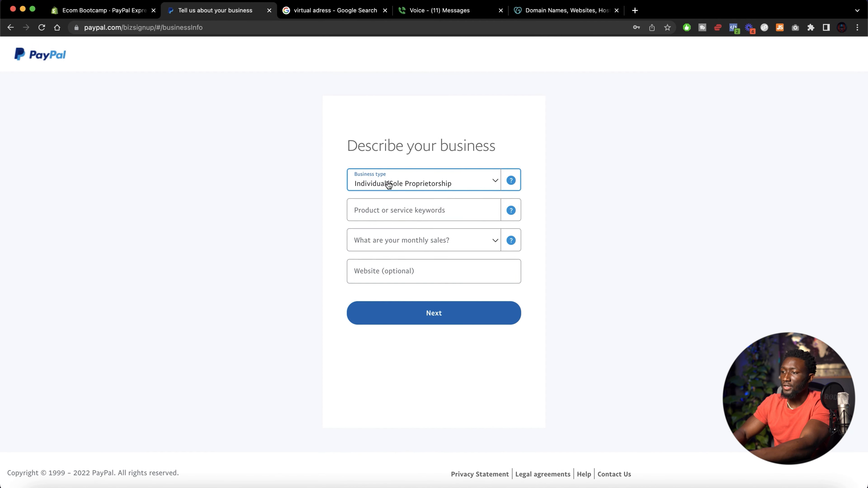
pyautogui.click(415, 213)
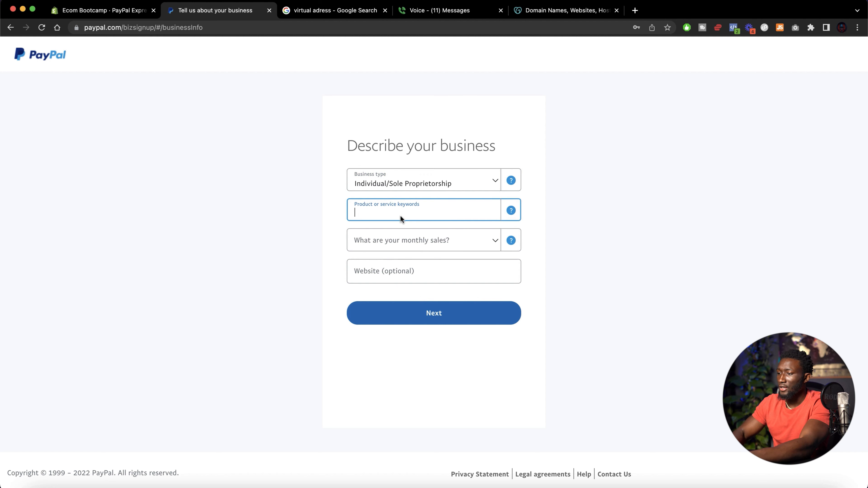
pyautogui.write('Reta')
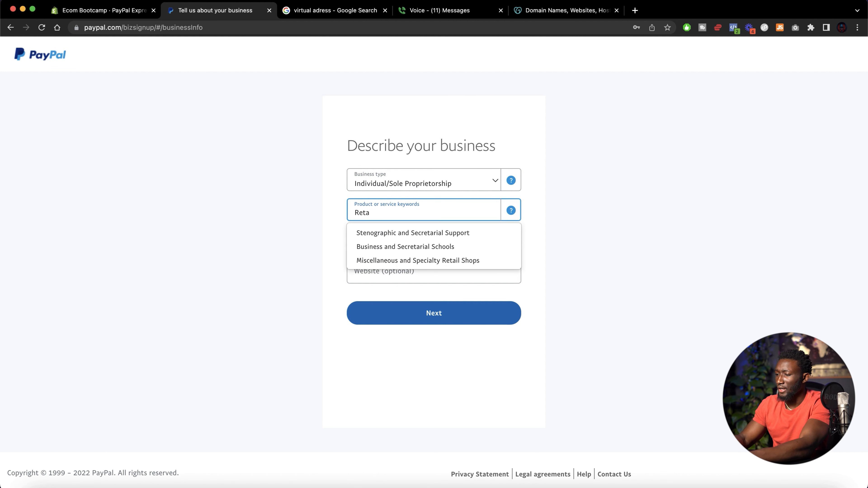
pyautogui.write('il')
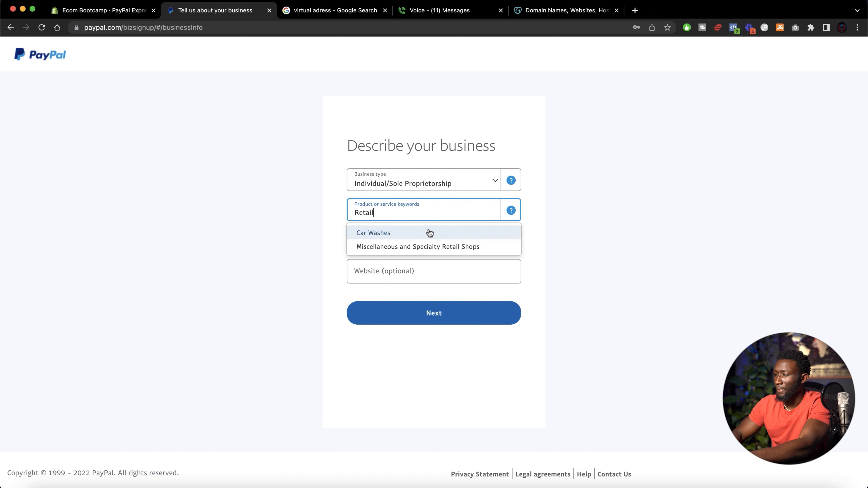
pyautogui.click(409, 253)
pyautogui.click(408, 249)
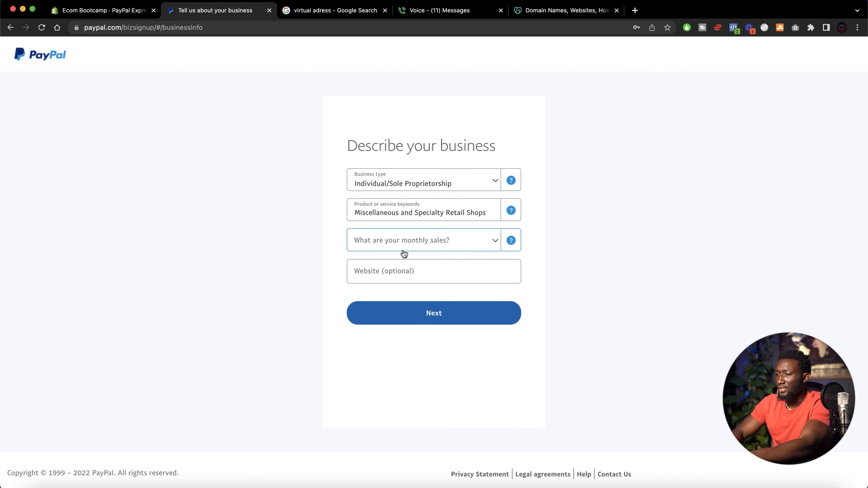
# Set monthly sales to Up to USD $4,999 and continue to the next page
pyautogui.click(403, 287)
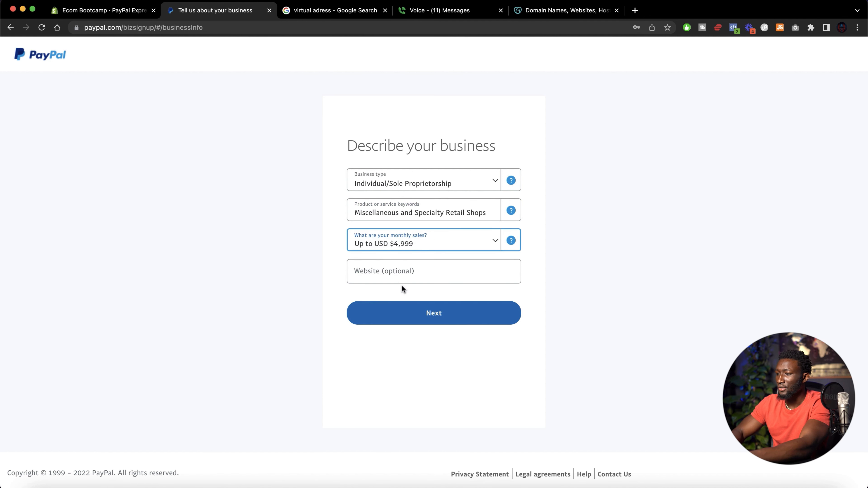
pyautogui.click(399, 316)
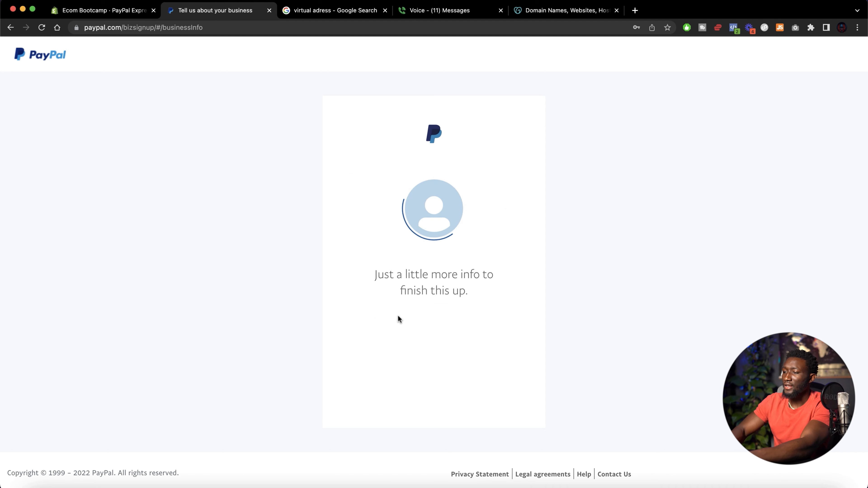
# Enter the tax ID (SSN) number on the personal information form
pyautogui.scroll(-2, 413, 248)
pyautogui.click(409, 194)
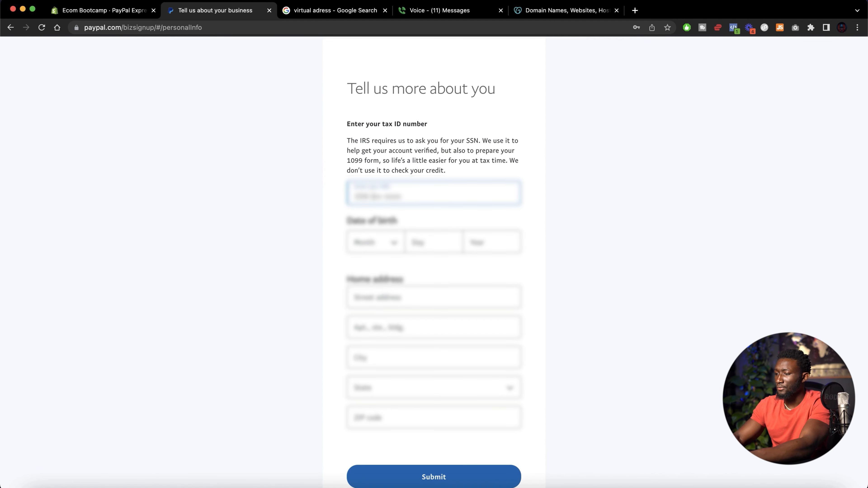
pyautogui.press('Tab')
# Fill in the owner's date of birth month, day and year
pyautogui.click(369, 243)
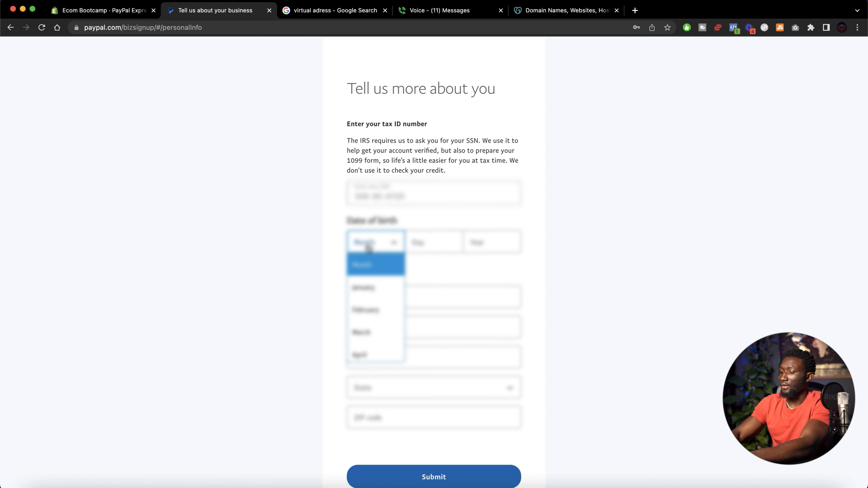
pyautogui.write('au')
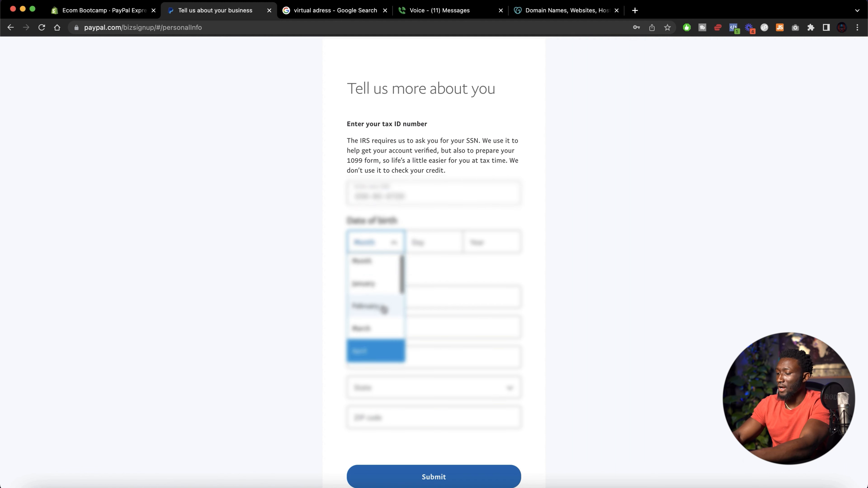
pyautogui.click(398, 357)
pyautogui.click(425, 246)
pyautogui.write('##')
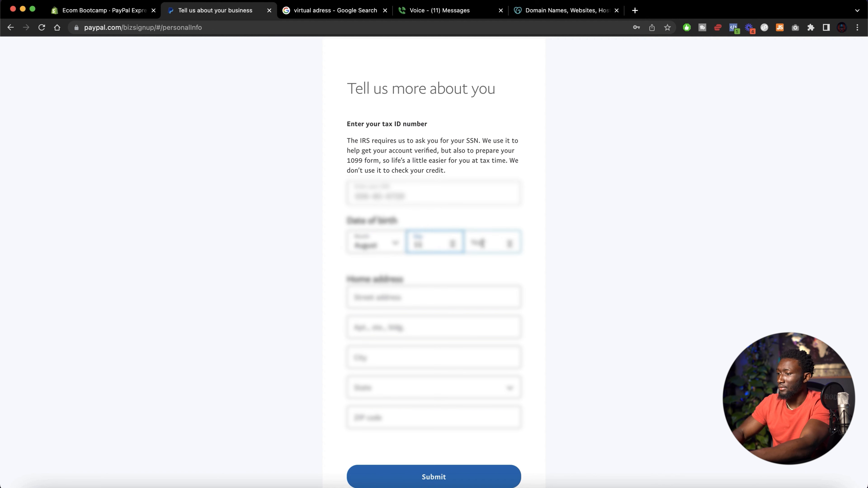
pyautogui.click(482, 243)
pyautogui.write('####')
# Fill the home address from a saved autofill entry and submit the personal information form
pyautogui.click(438, 302)
pyautogui.click(435, 329)
pyautogui.click(408, 478)
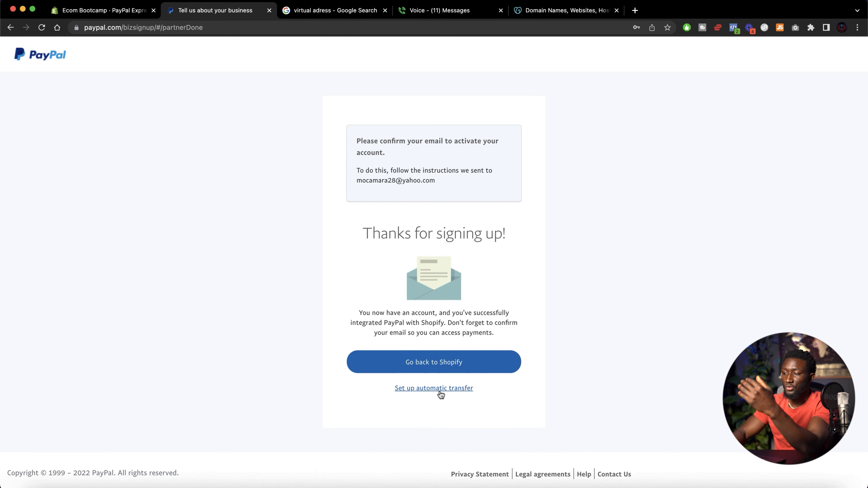
# Return to Shopify, open the checkout settings and make customer accounts optional
pyautogui.click(439, 363)
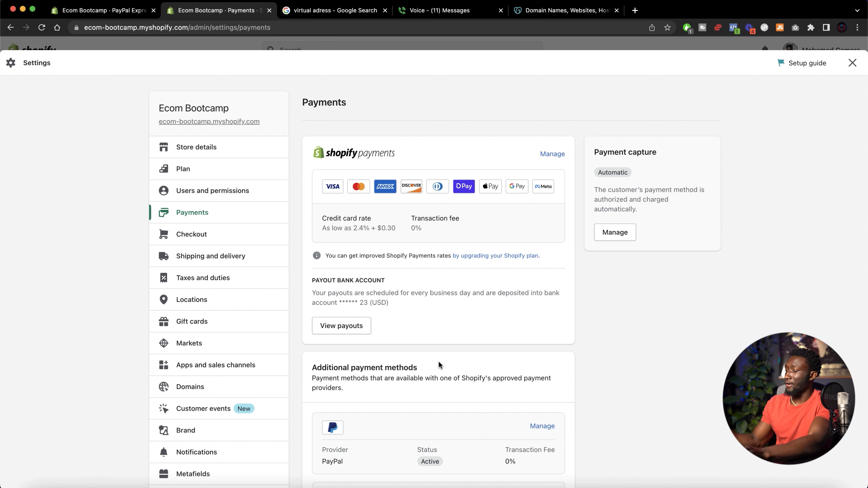
pyautogui.click(248, 240)
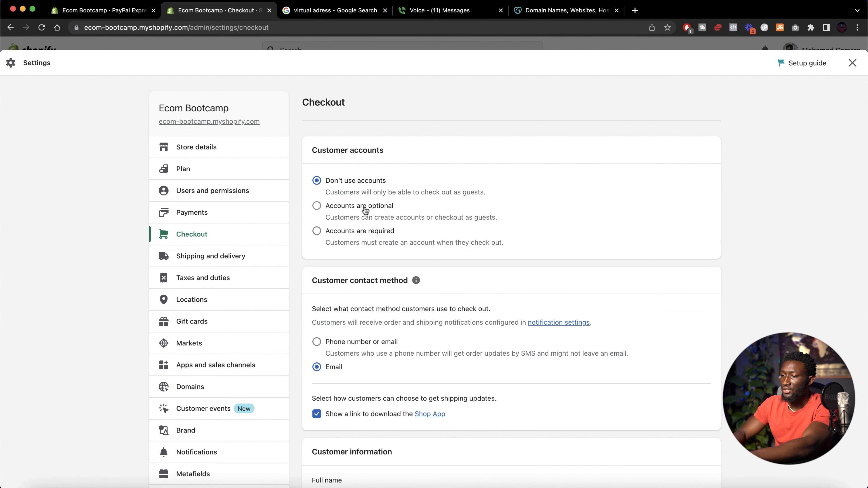
pyautogui.click(327, 217)
# Set the customer contact method to Phone number or email
pyautogui.scroll(-3, 342, 216)
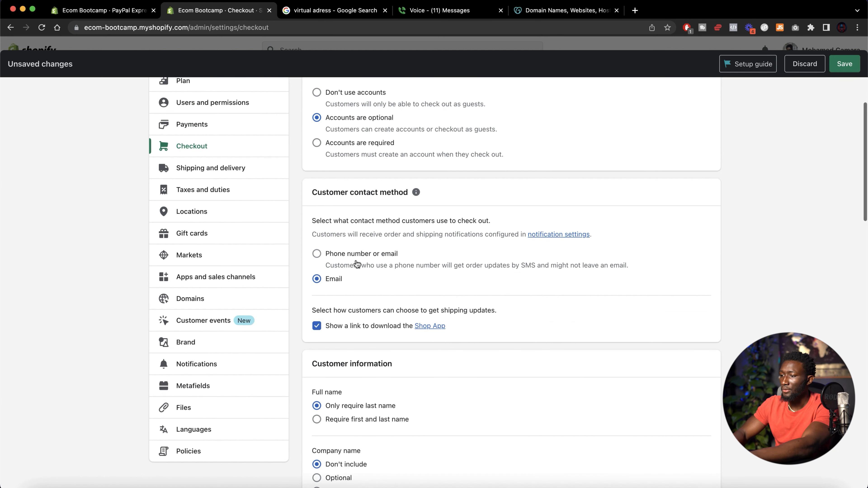
pyautogui.scroll(-1, 358, 264)
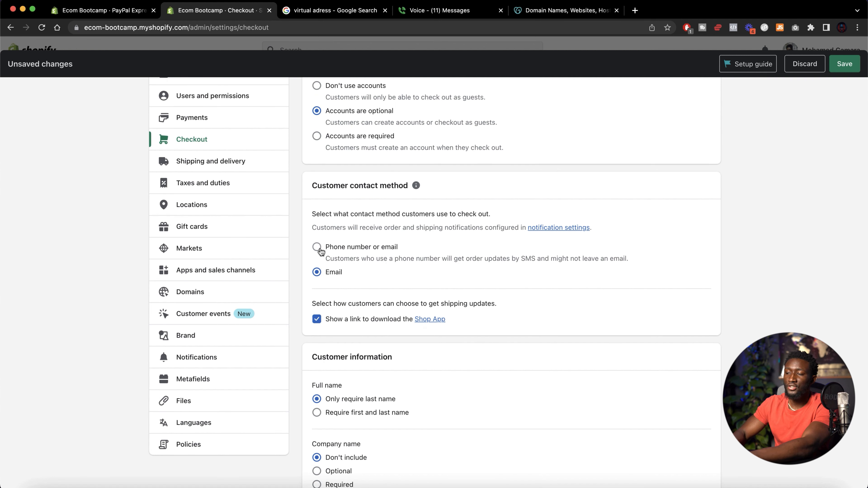
pyautogui.click(327, 252)
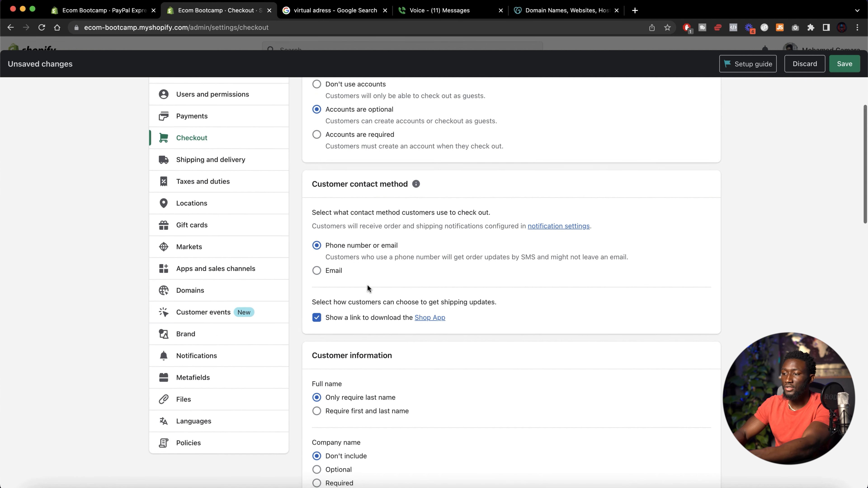
# Make the shipping address phone number optional at checkout
pyautogui.scroll(-2, 367, 289)
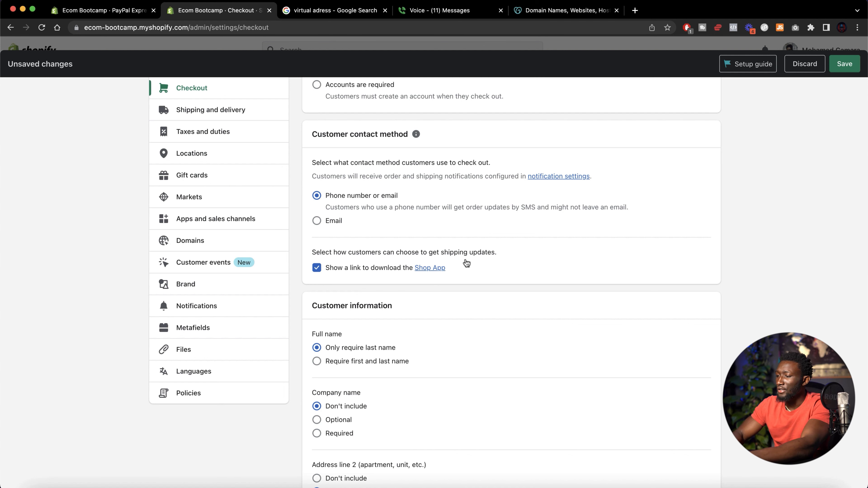
pyautogui.scroll(-2, 345, 278)
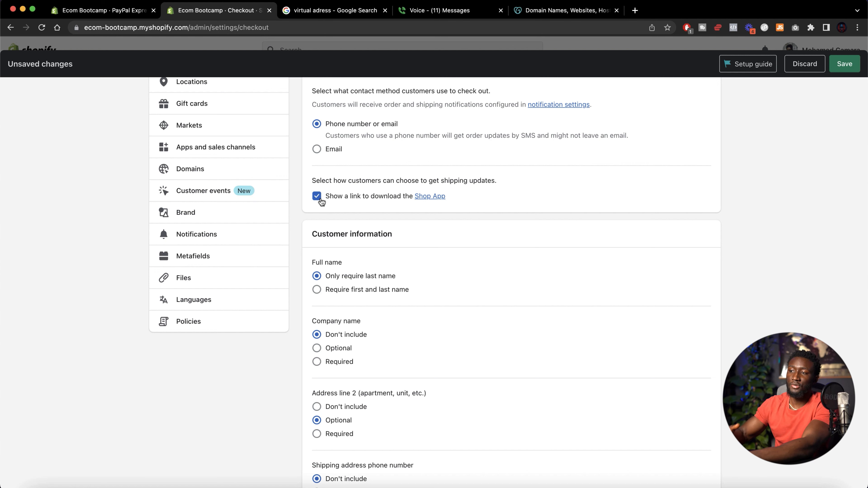
pyautogui.scroll(-2, 322, 202)
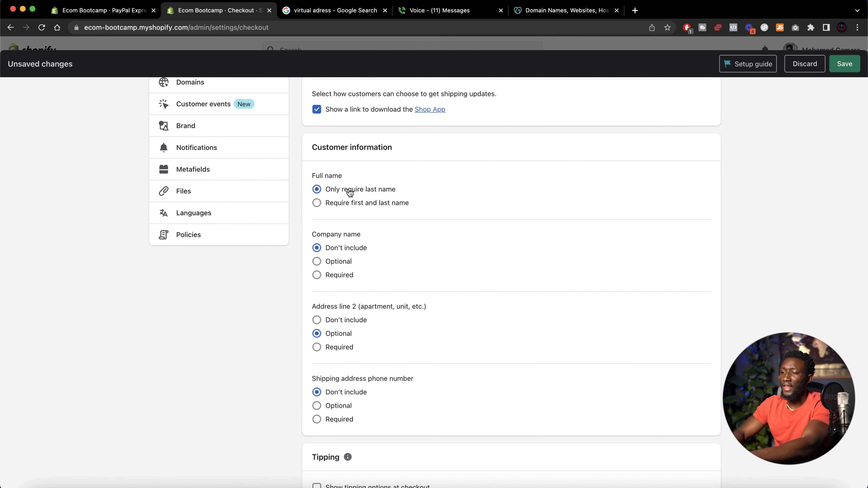
pyautogui.scroll(-1, 368, 233)
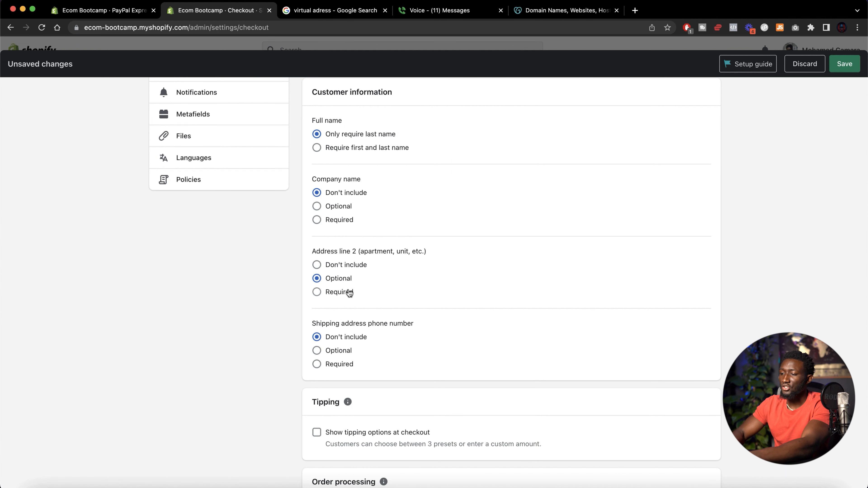
pyautogui.scroll(-2, 350, 292)
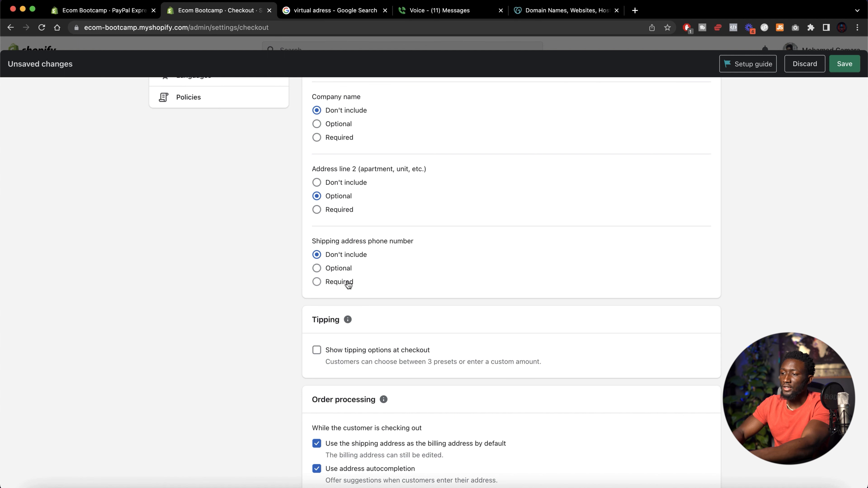
pyautogui.click(337, 271)
# Review the tipping, order processing and marketing consent checkout settings
pyautogui.scroll(-4, 336, 270)
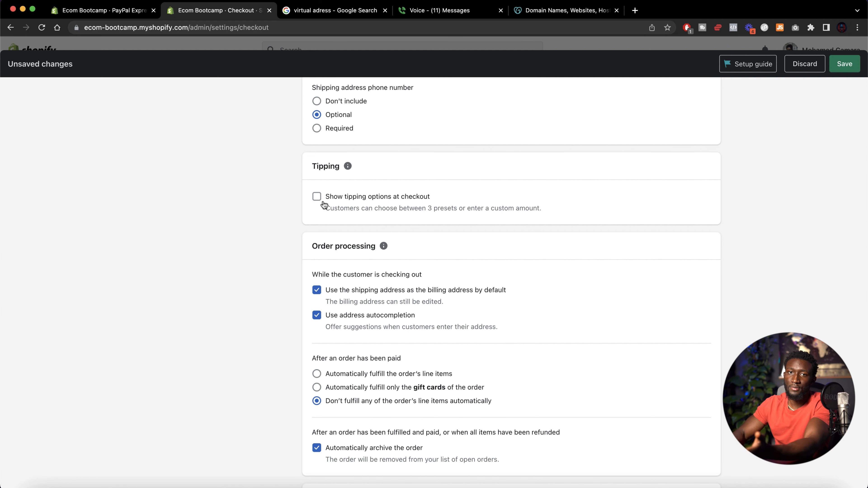
pyautogui.scroll(-3, 324, 204)
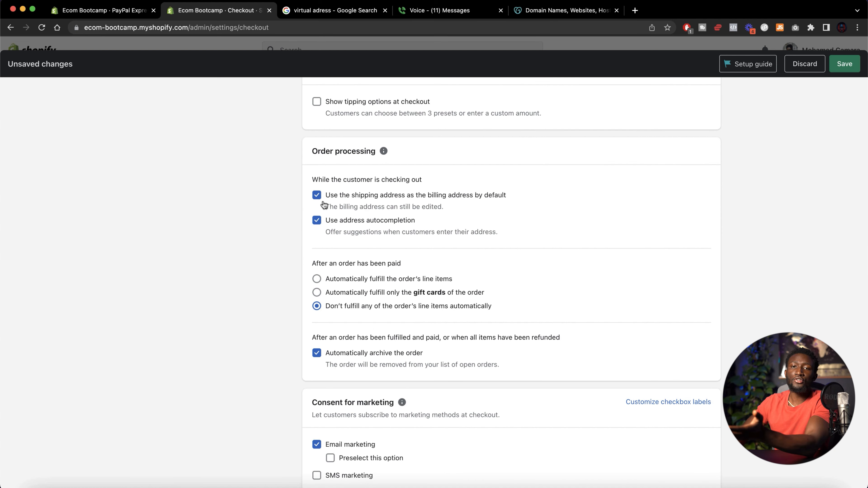
pyautogui.scroll(-1, 324, 205)
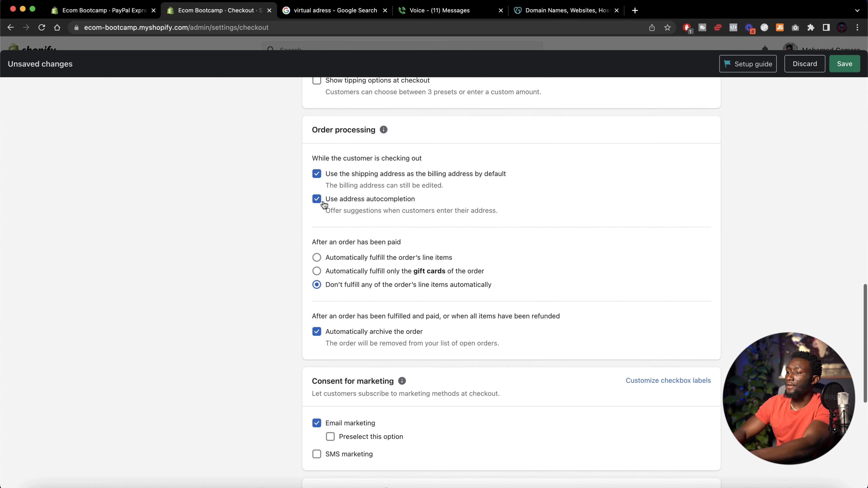
pyautogui.scroll(-1, 365, 190)
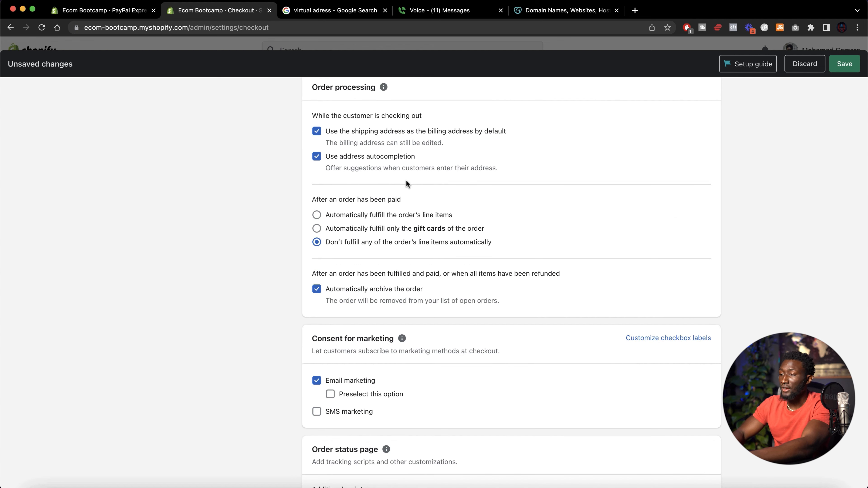
pyautogui.scroll(-1, 400, 159)
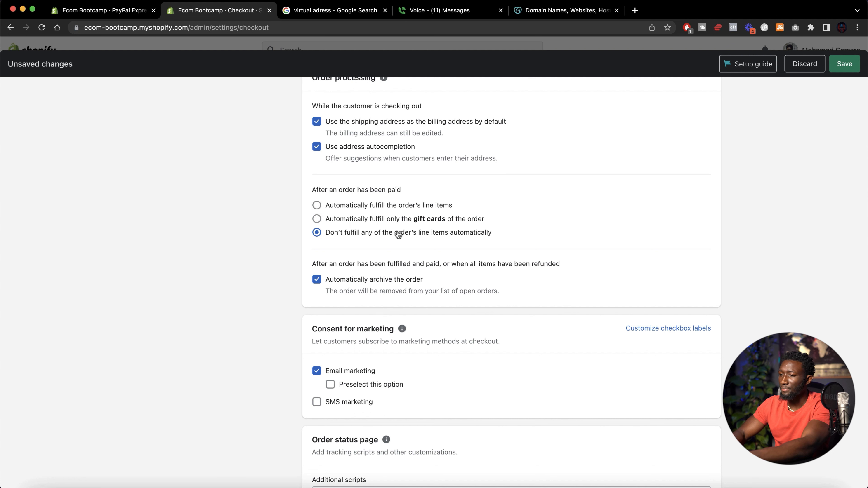
pyautogui.scroll(-2, 398, 245)
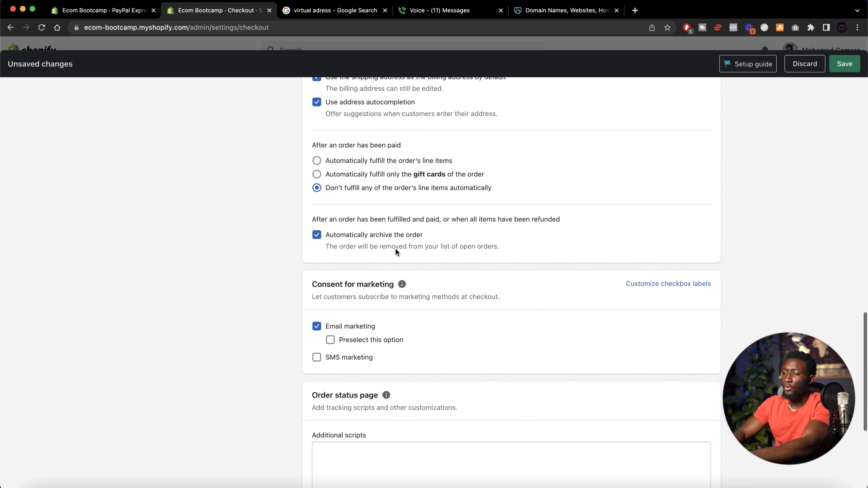
pyautogui.scroll(-3, 396, 251)
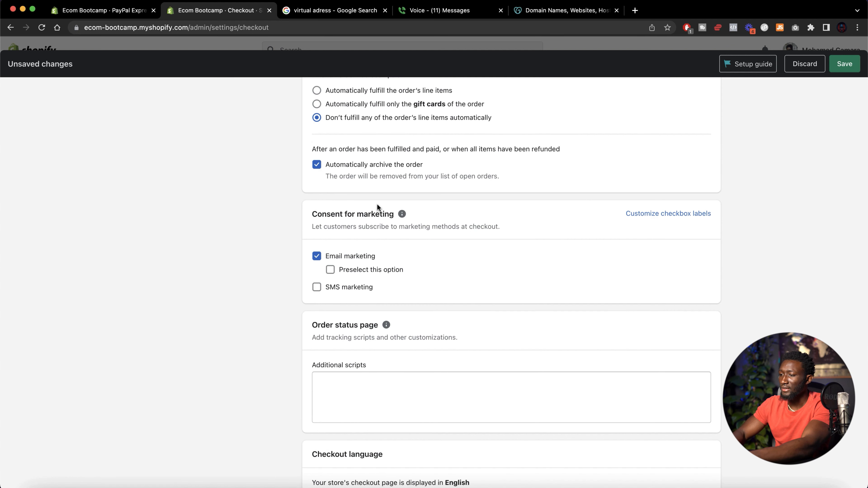
# Preselect the email marketing consent option and save the checkout settings
pyautogui.scroll(-2, 356, 277)
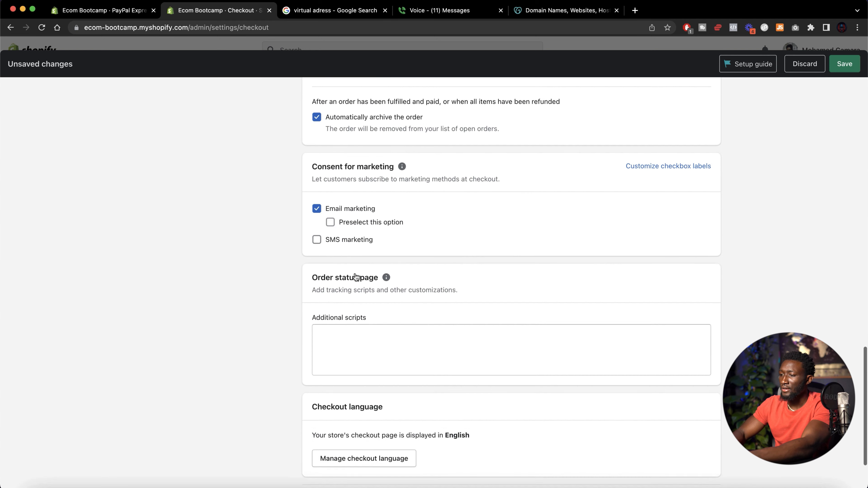
pyautogui.click(330, 220)
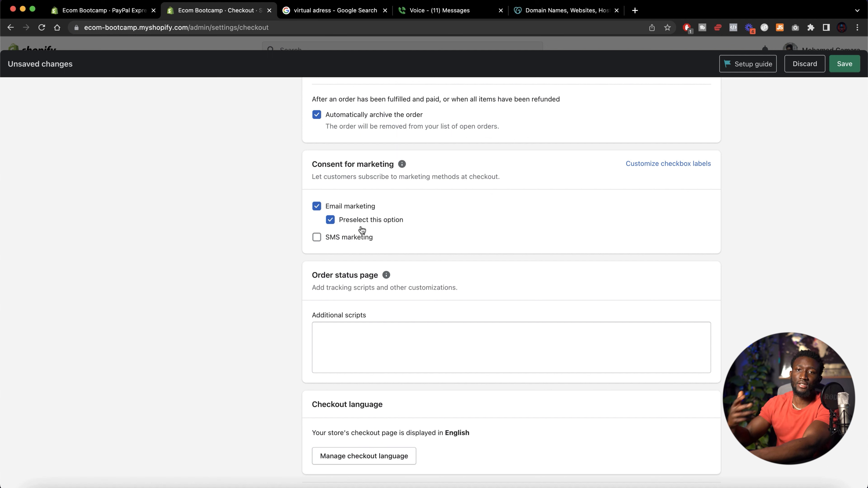
pyautogui.scroll(-3, 362, 230)
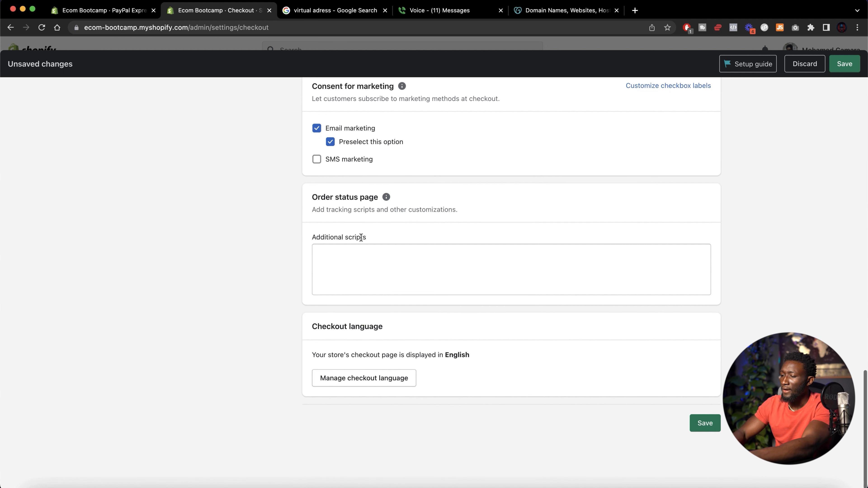
pyautogui.click(706, 424)
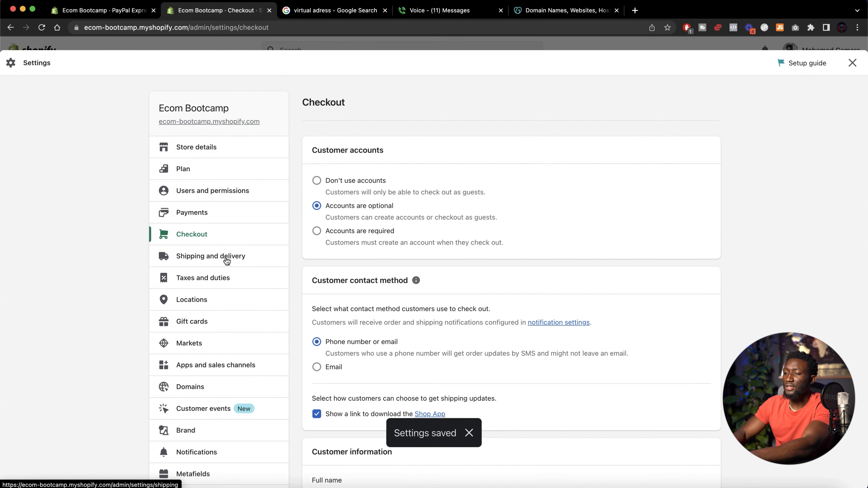
# Open the general shipping rates profile and inspect the free Economy rate's transit time and conditions
pyautogui.click(227, 257)
pyautogui.scroll(-10, 525, 284)
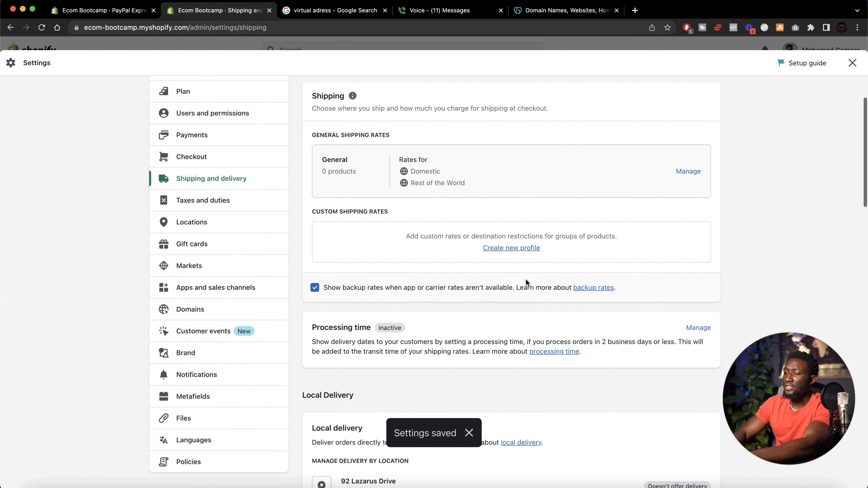
pyautogui.scroll(10, 528, 283)
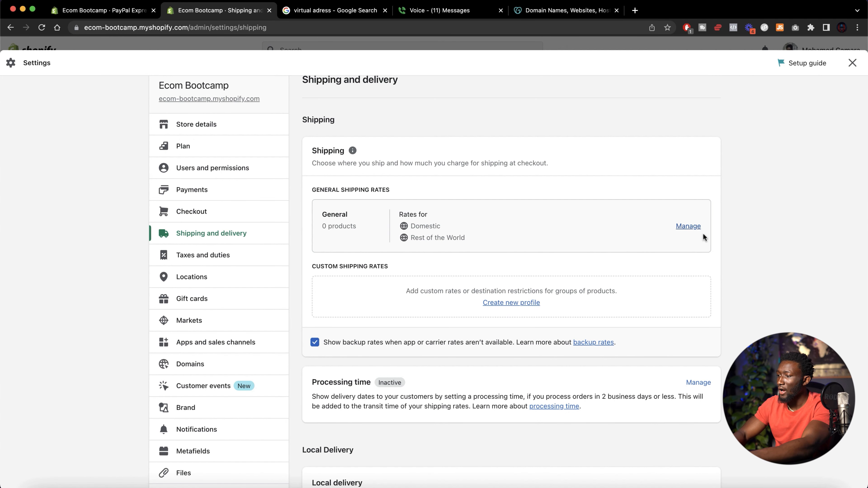
pyautogui.click(689, 227)
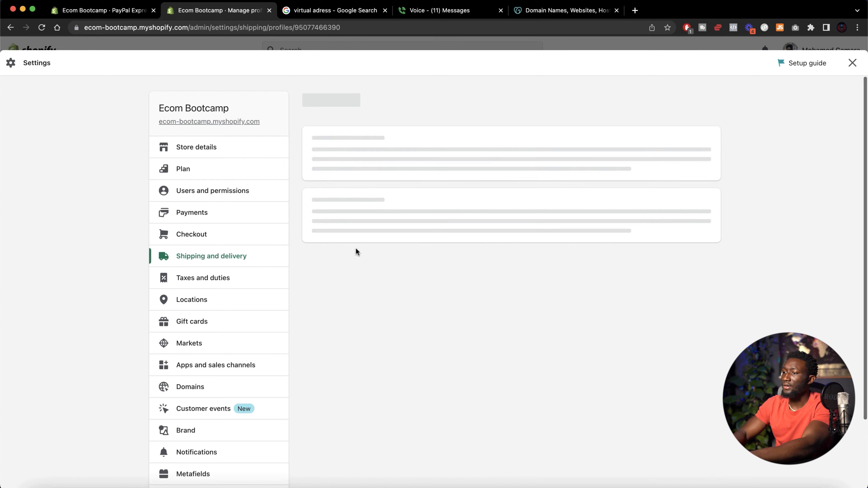
pyautogui.scroll(-6, 461, 321)
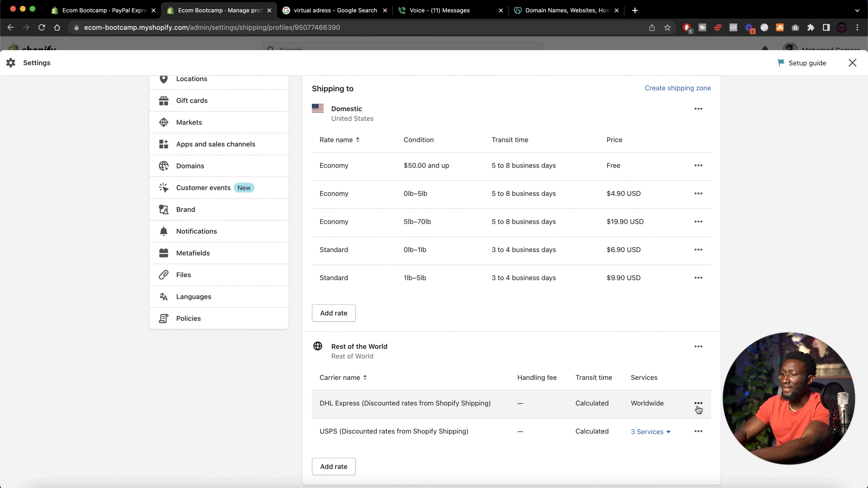
pyautogui.scroll(3, 587, 375)
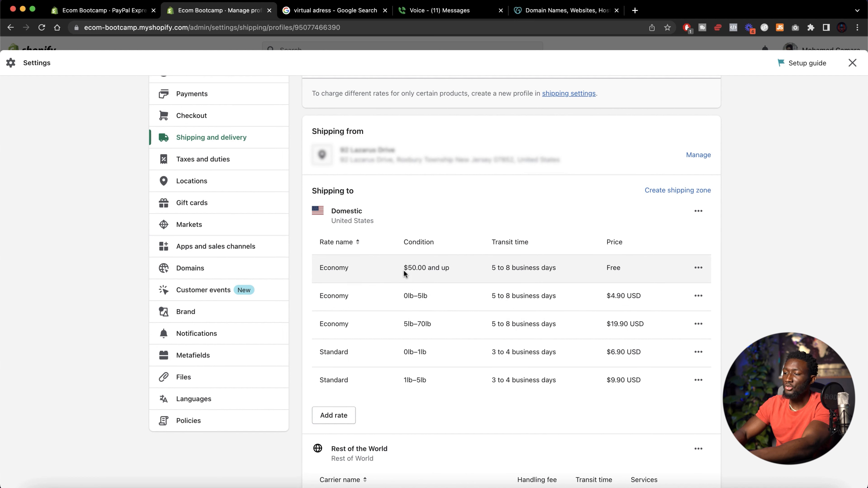
pyautogui.moveTo(411, 269); pyautogui.dragTo(471, 273)
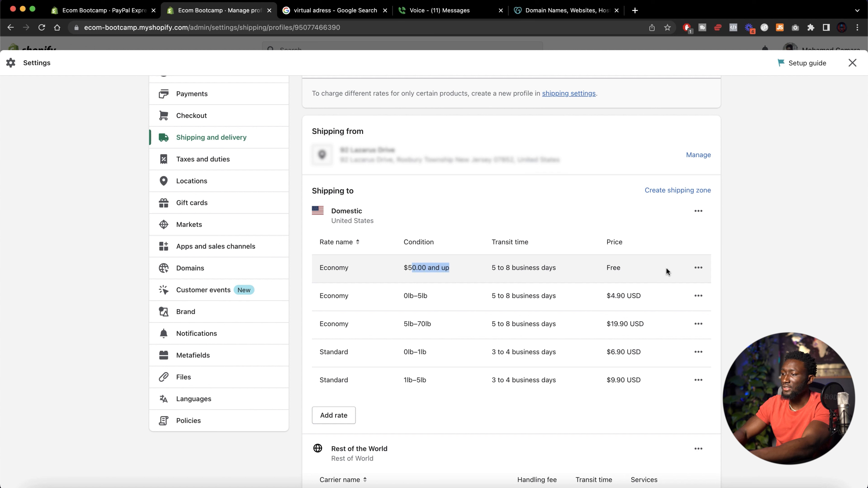
pyautogui.click(698, 268)
pyautogui.click(687, 290)
pyautogui.click(386, 202)
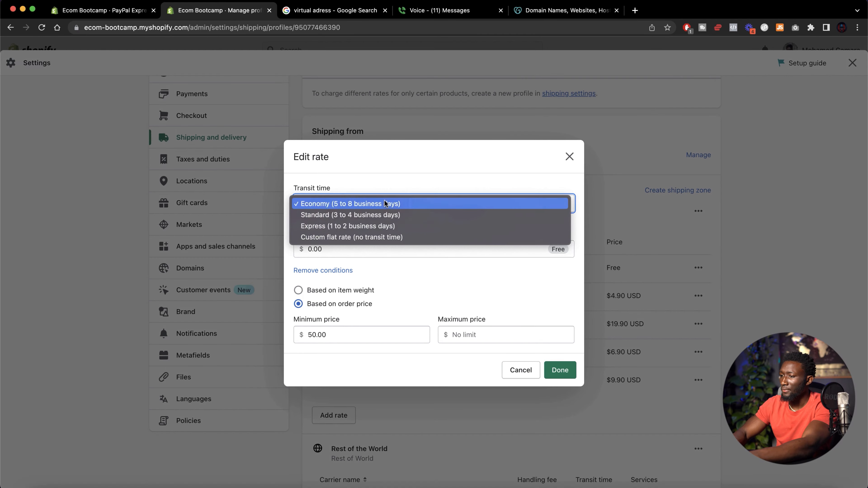
pyautogui.click(384, 176)
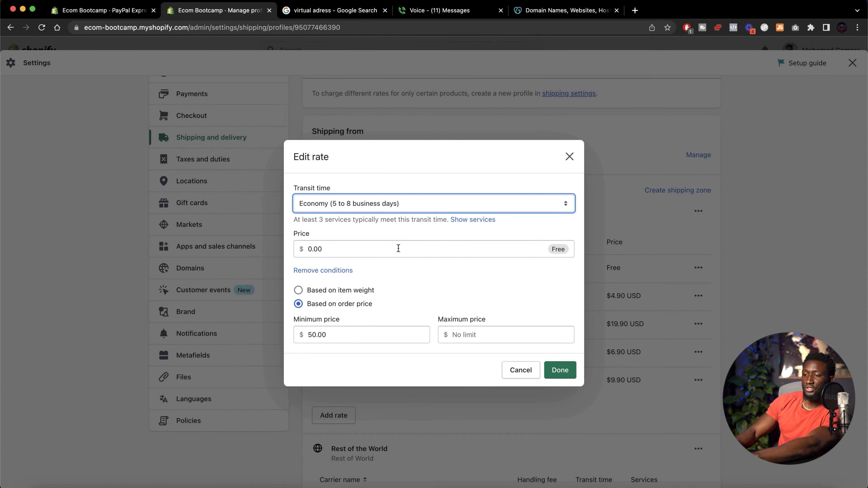
pyautogui.click(569, 157)
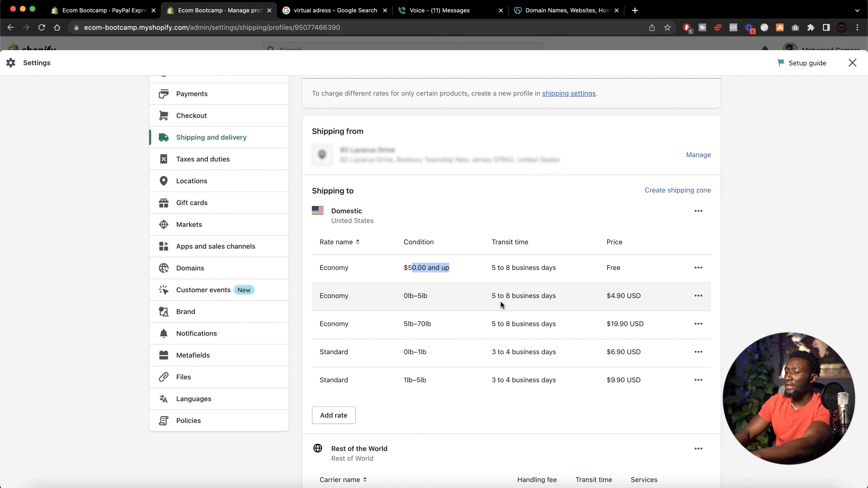
# Change the $4.90 Economy rate to apply based on order price, with minimum $1.00 and maximum $50.00
pyautogui.click(698, 296)
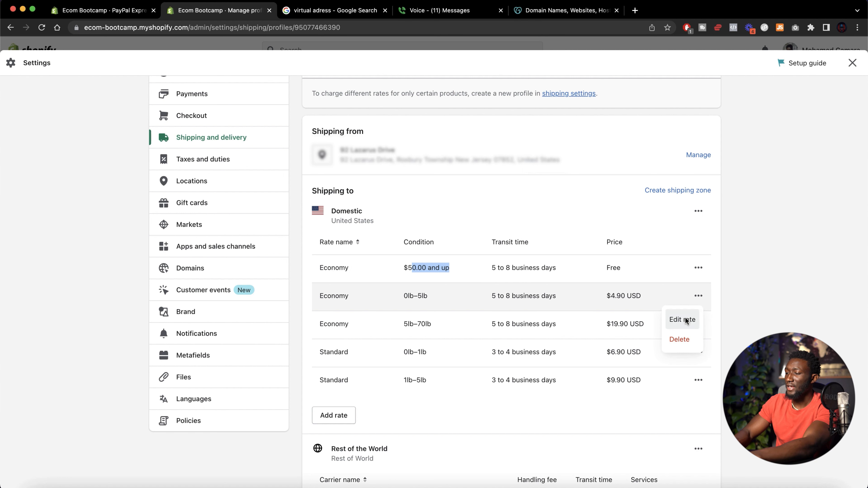
pyautogui.click(685, 320)
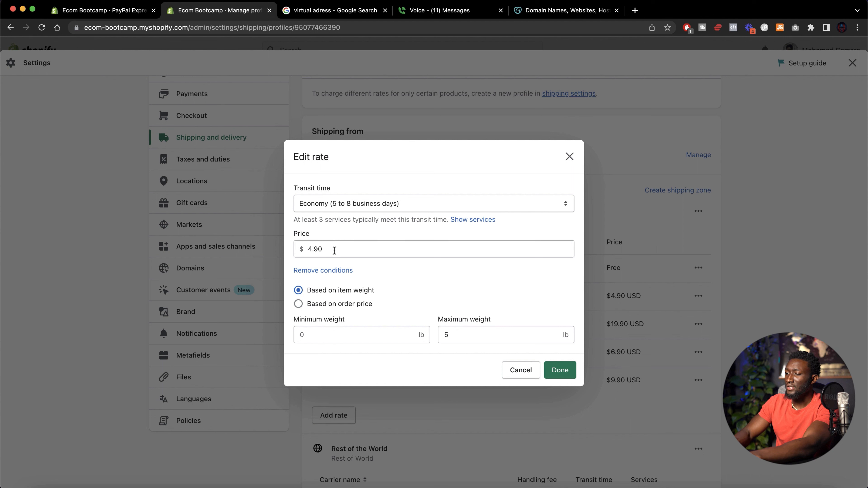
pyautogui.click(350, 306)
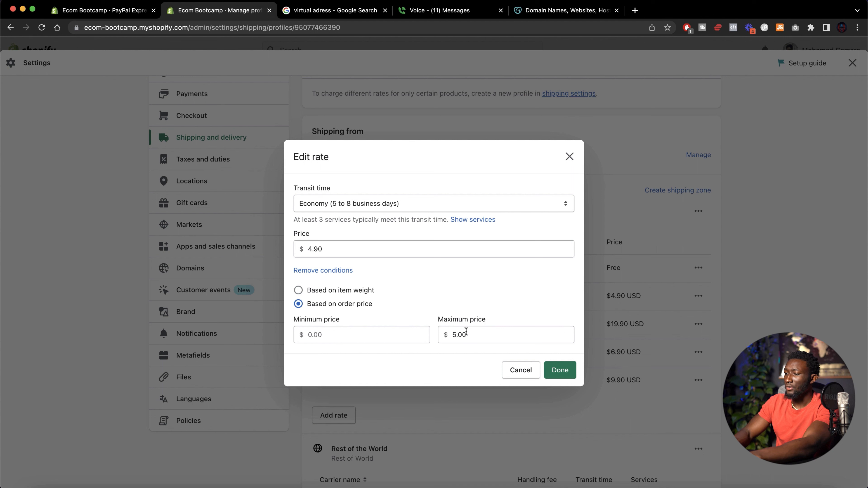
pyautogui.moveTo(487, 333); pyautogui.dragTo(422, 334)
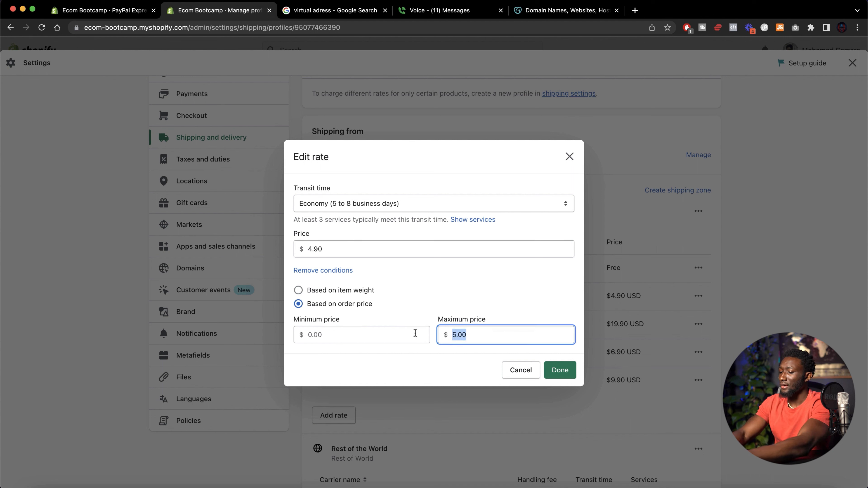
pyautogui.write('500')
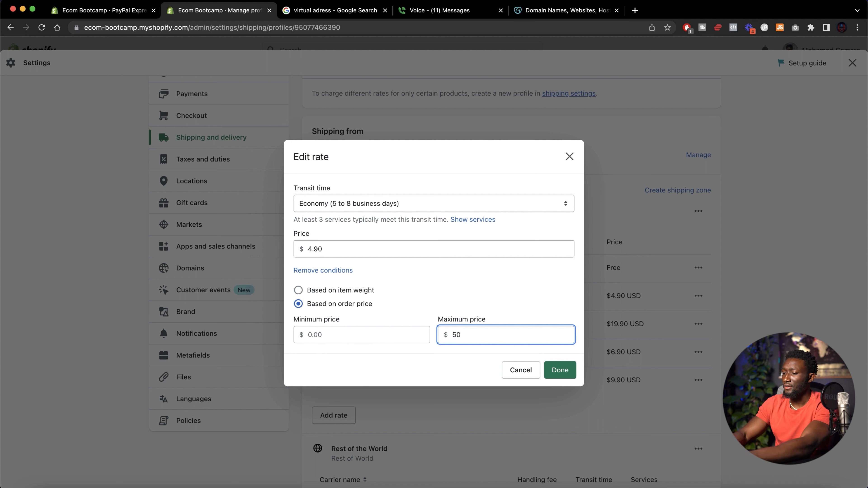
pyautogui.click(423, 298)
pyautogui.click(316, 334)
pyautogui.write('1')
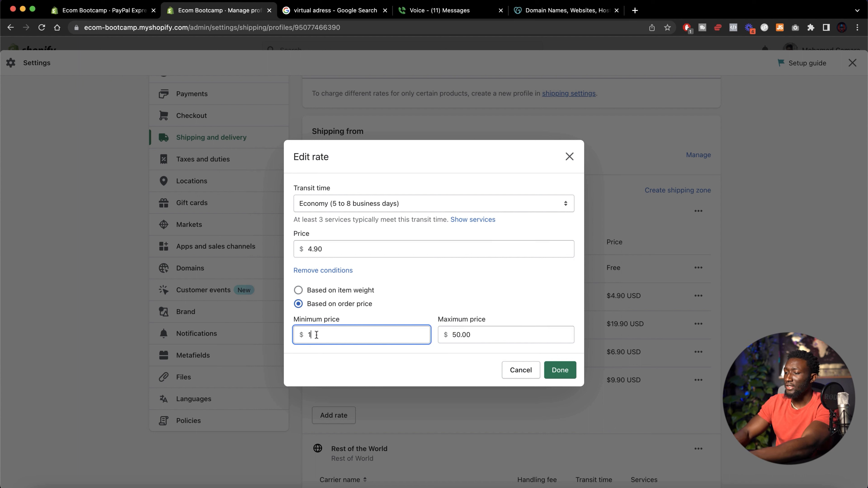
pyautogui.click(451, 330)
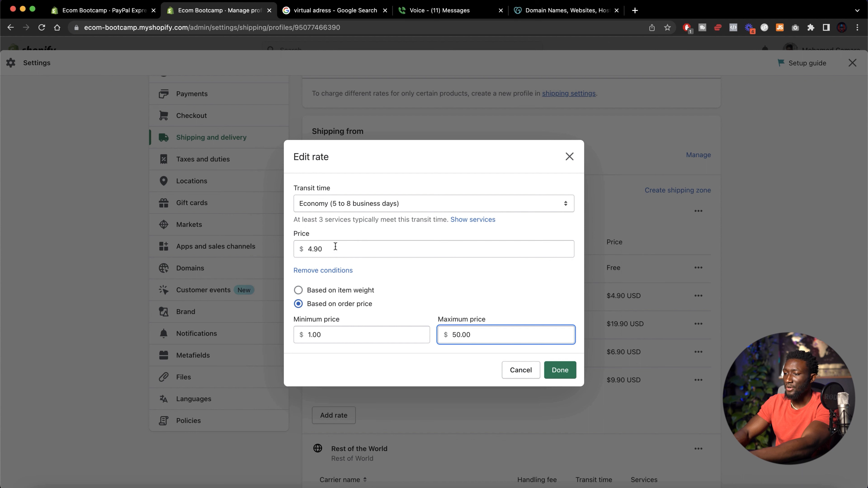
pyautogui.moveTo(334, 250); pyautogui.dragTo(300, 251)
pyautogui.click(560, 370)
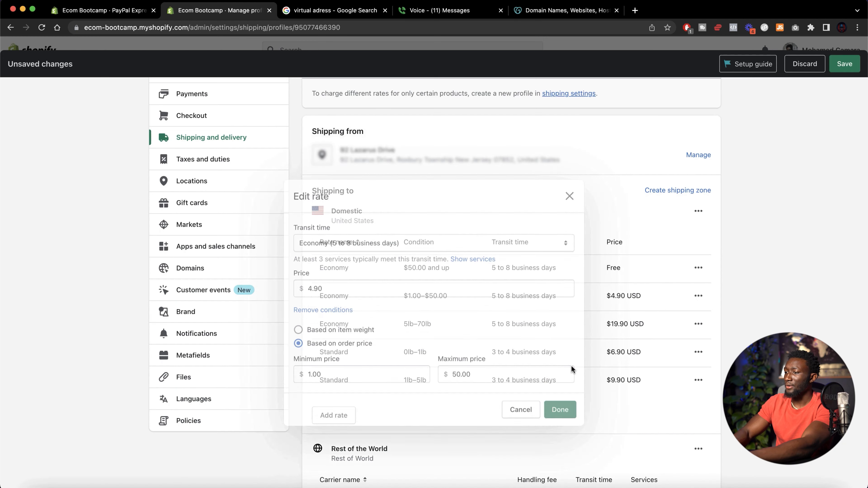
# Delete the 5lb–70lb Economy rate and both Standard rates from the Domestic zone
pyautogui.click(699, 324)
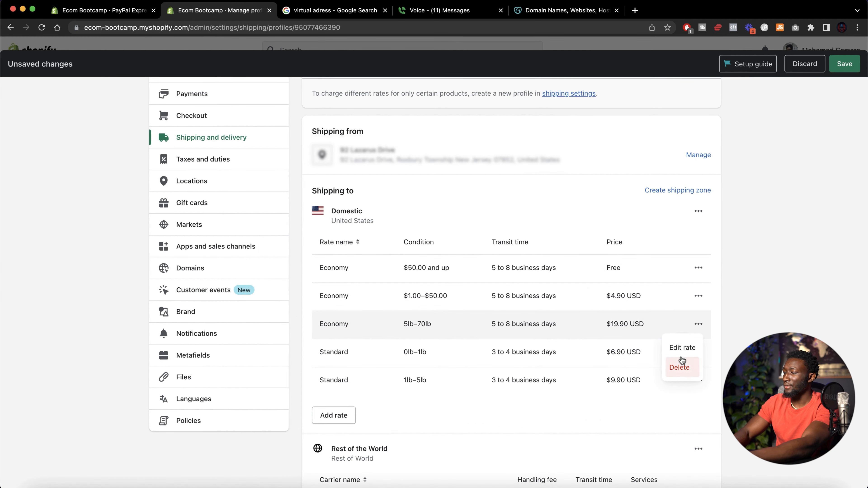
pyautogui.click(681, 367)
pyautogui.click(698, 324)
pyautogui.click(680, 367)
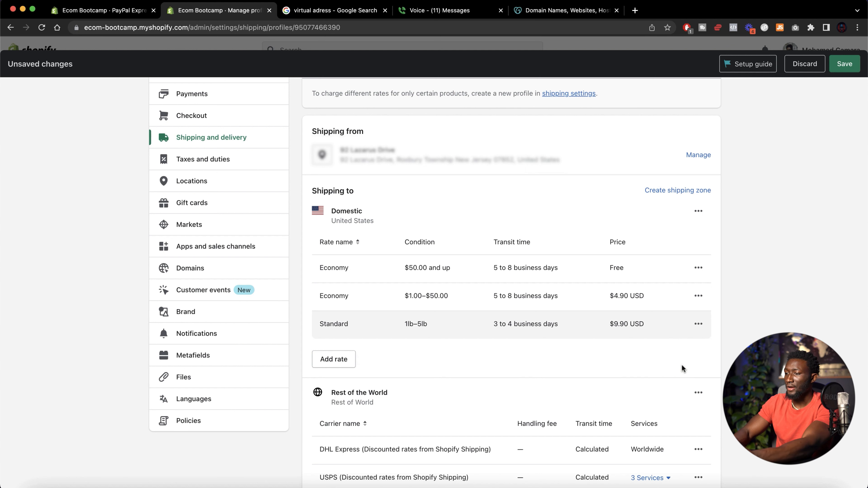
pyautogui.click(698, 323)
pyautogui.click(681, 367)
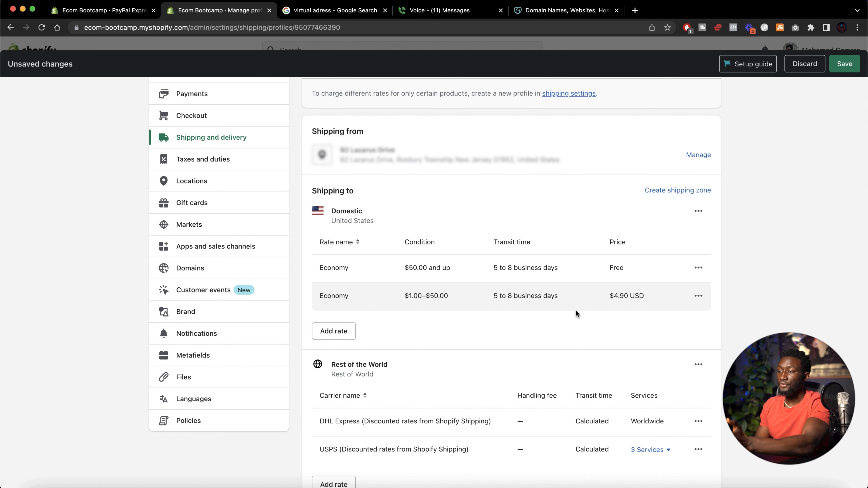
# Delete the USPS carrier rate from the Rest of the World zone
pyautogui.scroll(-1, 576, 314)
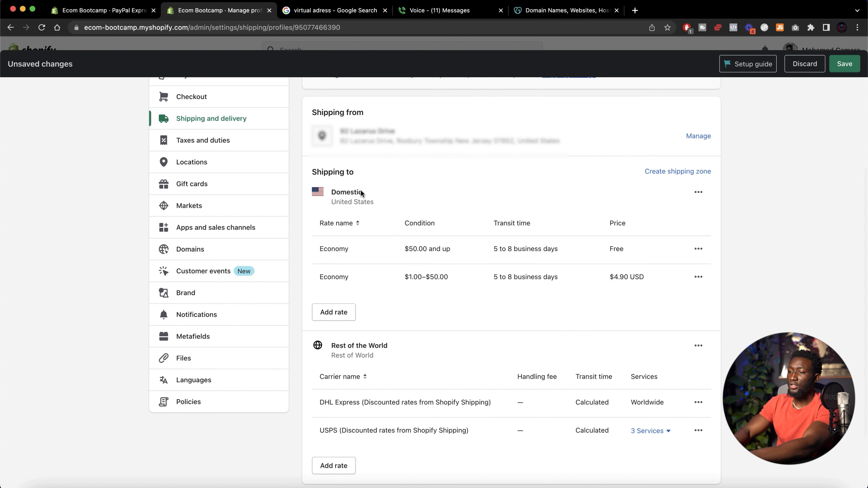
pyautogui.scroll(-4, 430, 240)
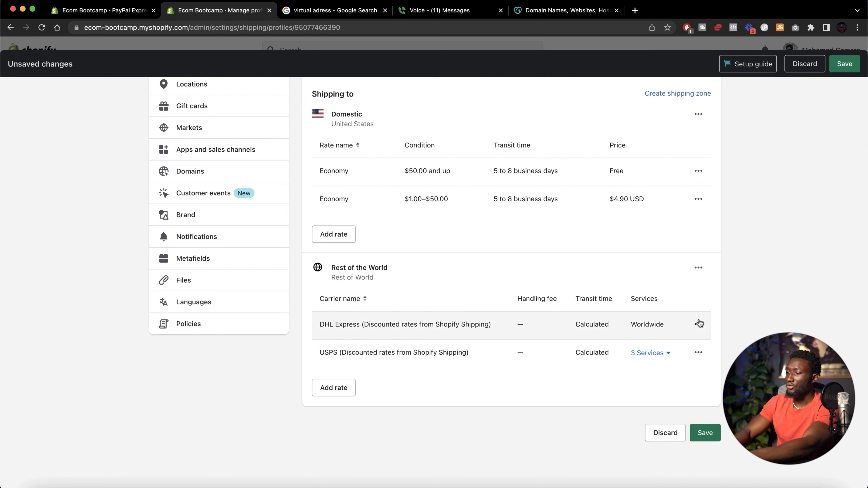
pyautogui.click(698, 354)
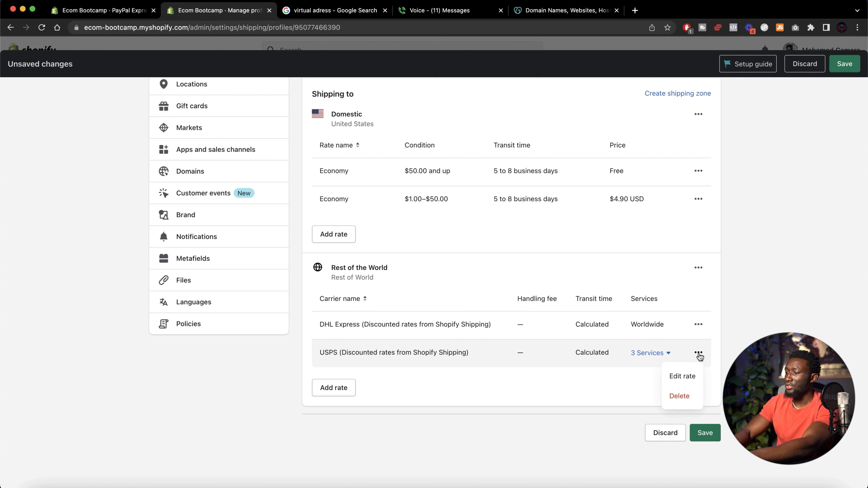
pyautogui.click(684, 396)
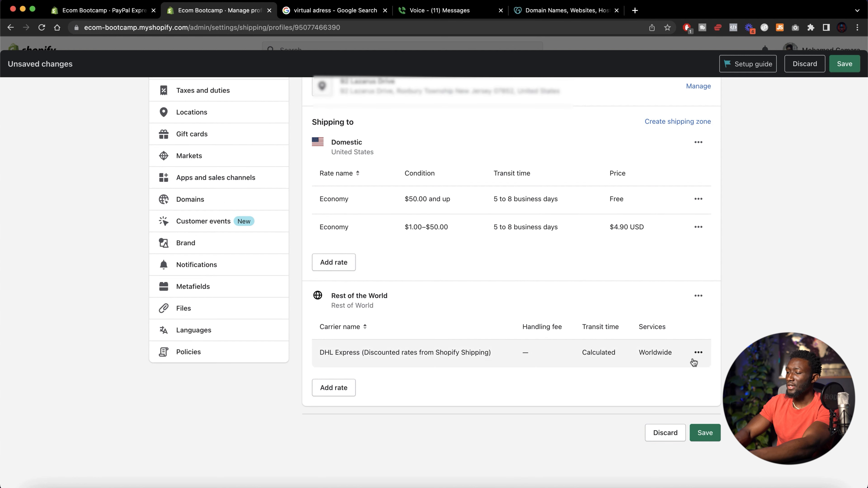
# Open the DHL Express carrier rate to review its carrier, services and handling fee options
pyautogui.click(699, 353)
pyautogui.click(675, 375)
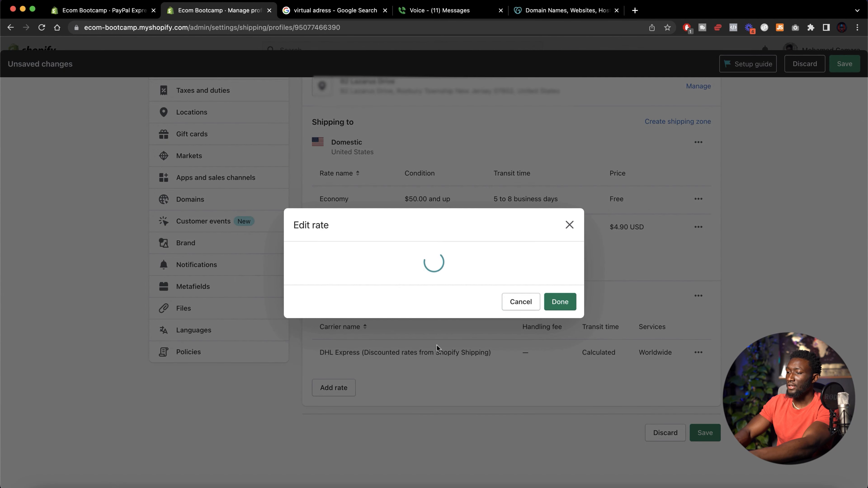
pyautogui.click(364, 161)
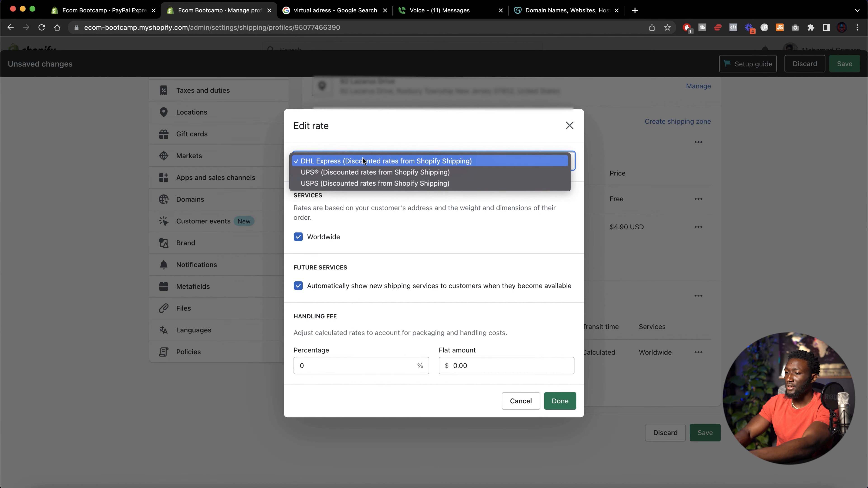
pyautogui.click(364, 162)
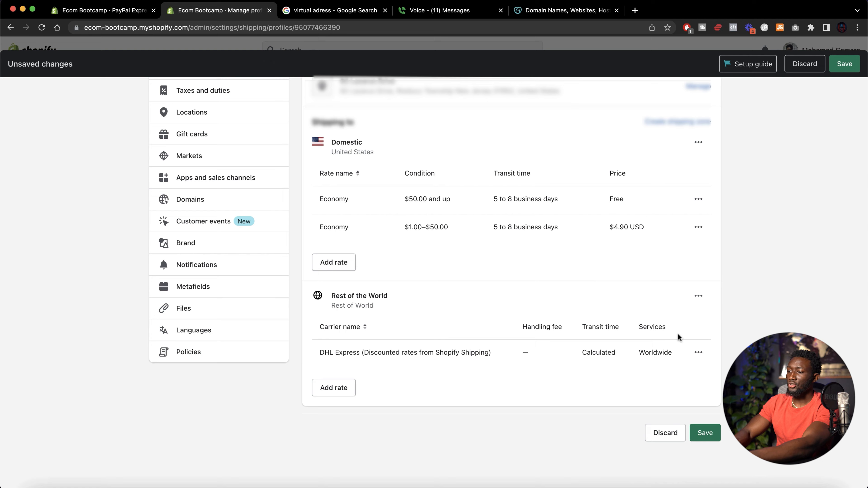
pyautogui.scroll(1, 679, 338)
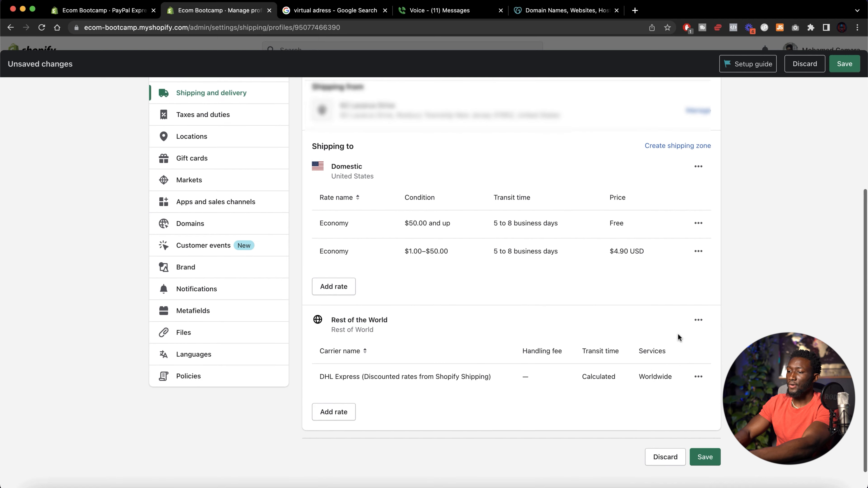
pyautogui.click(698, 376)
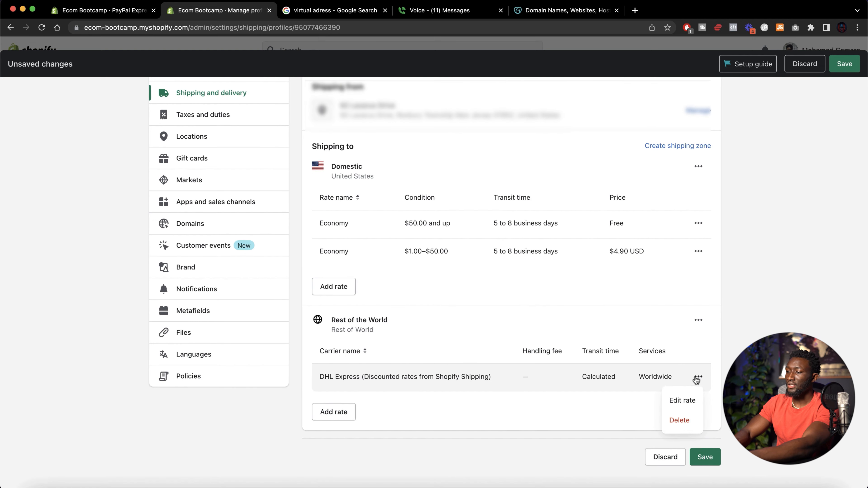
pyautogui.click(677, 401)
pyautogui.click(519, 402)
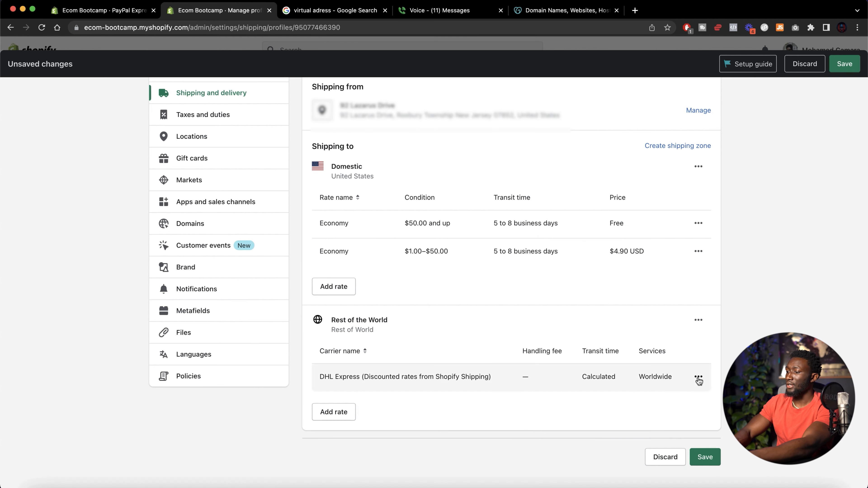
# Replace the DHL Express carrier rate in Rest of the World with an Economy International rate of $14.00, then save the shipping profile
pyautogui.click(699, 377)
pyautogui.click(678, 419)
pyautogui.click(331, 391)
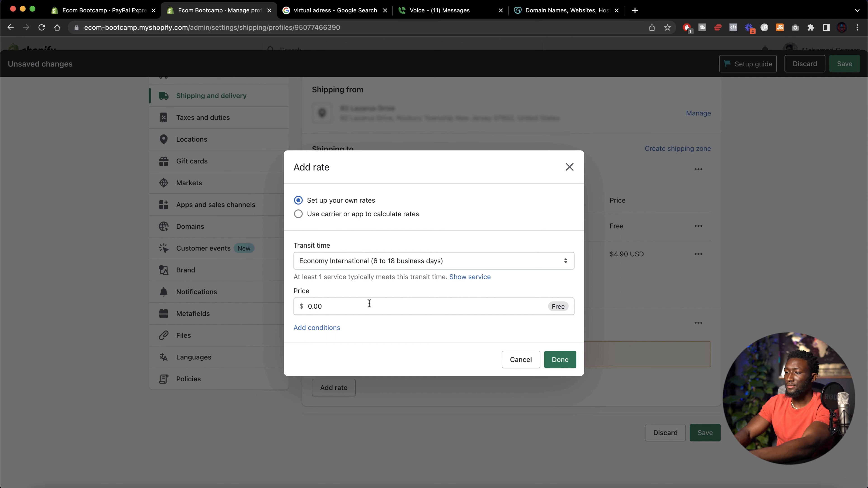
pyautogui.click(369, 304)
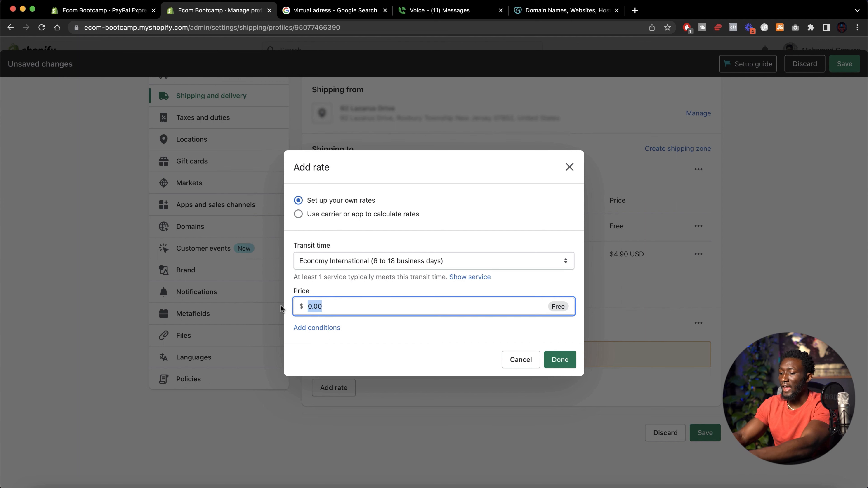
pyautogui.write('2')
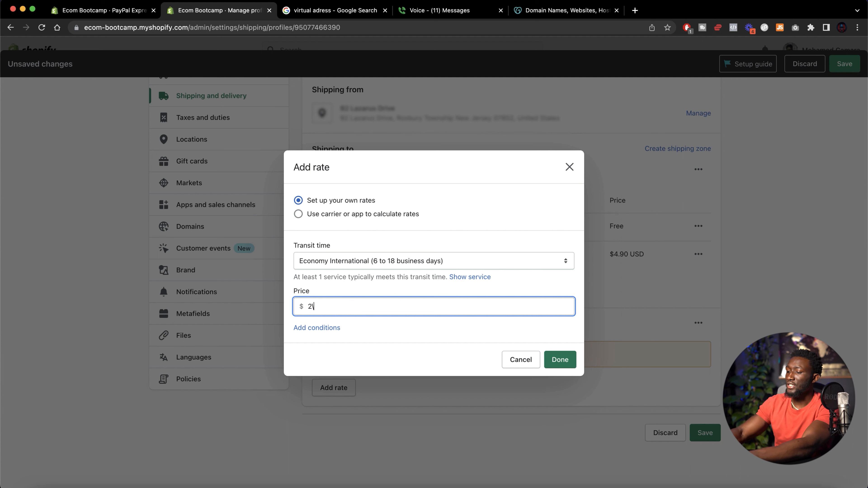
pyautogui.press('BackSpace')
pyautogui.write('14')
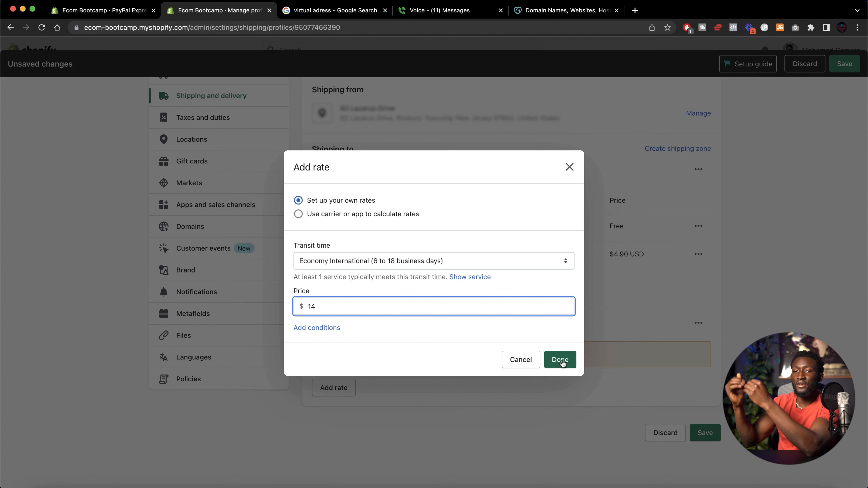
pyautogui.click(560, 360)
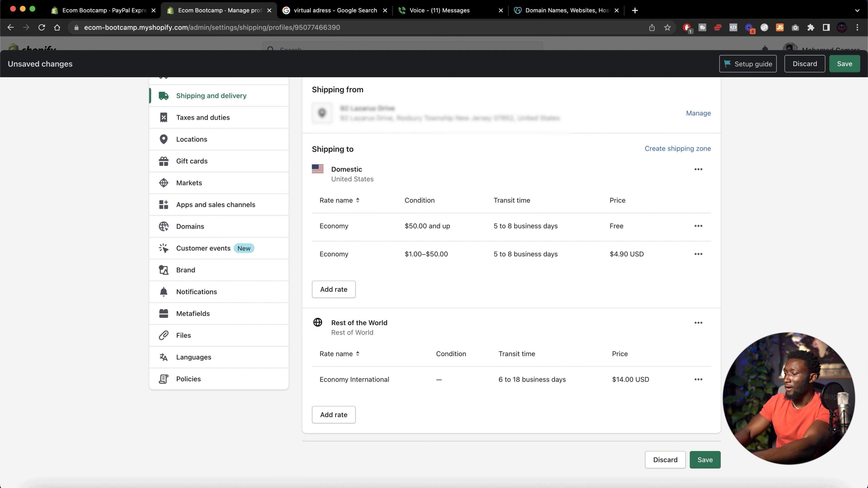
pyautogui.click(705, 460)
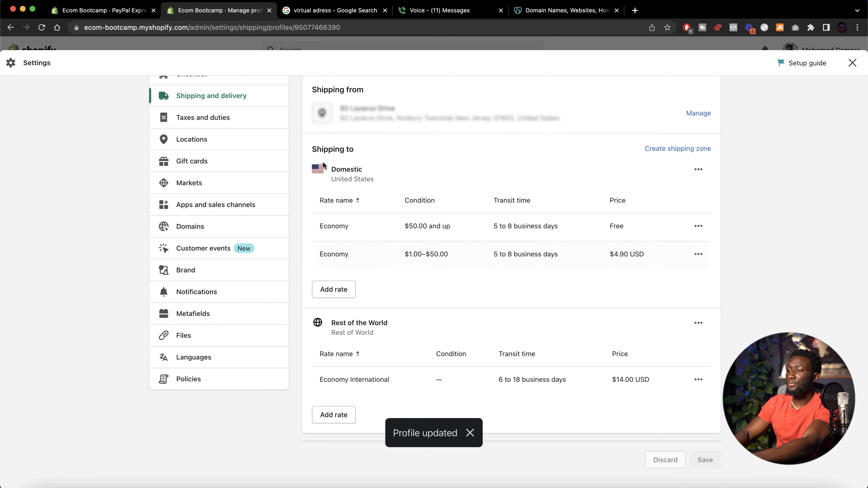
# Turn on including tax in product prices in the Taxes and duties settings and save
pyautogui.click(221, 119)
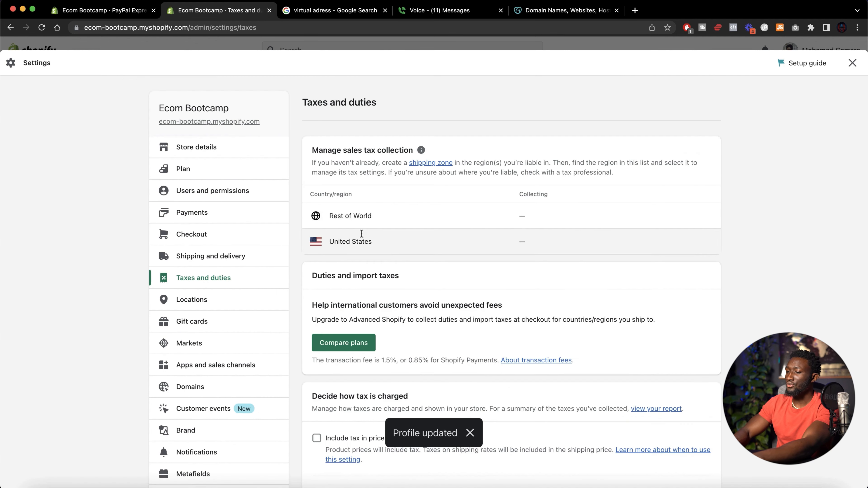
pyautogui.scroll(-5, 369, 222)
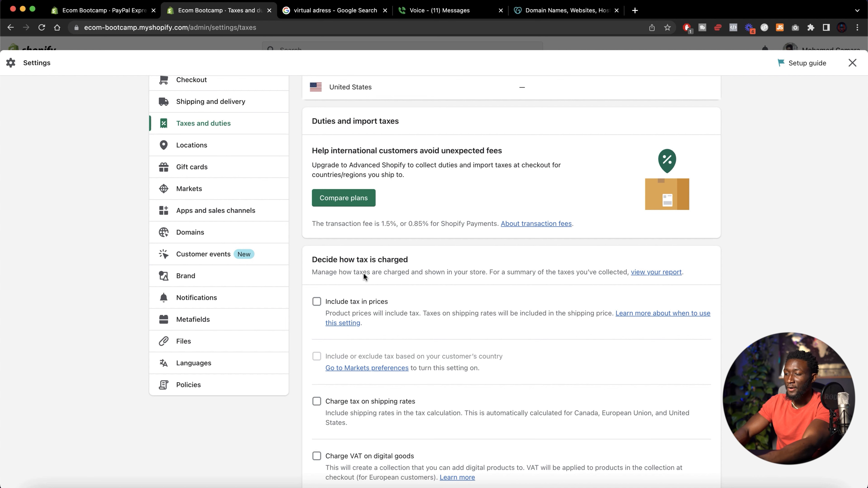
pyautogui.scroll(-3, 362, 310)
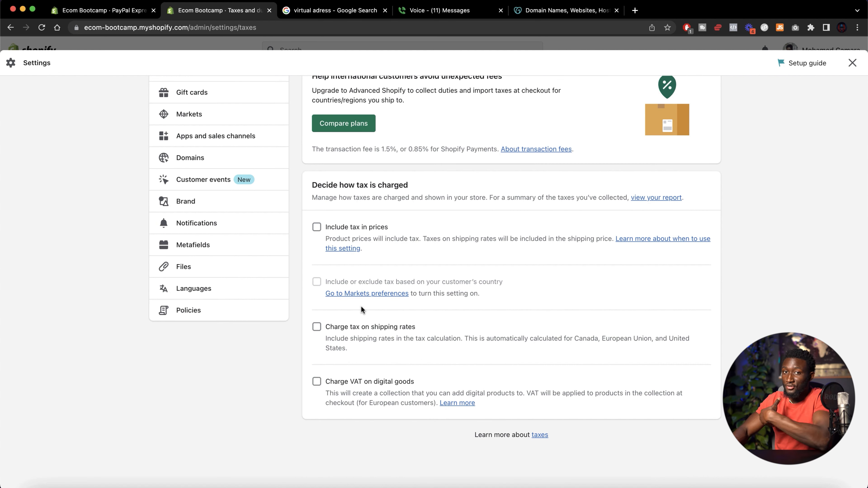
pyautogui.click(316, 227)
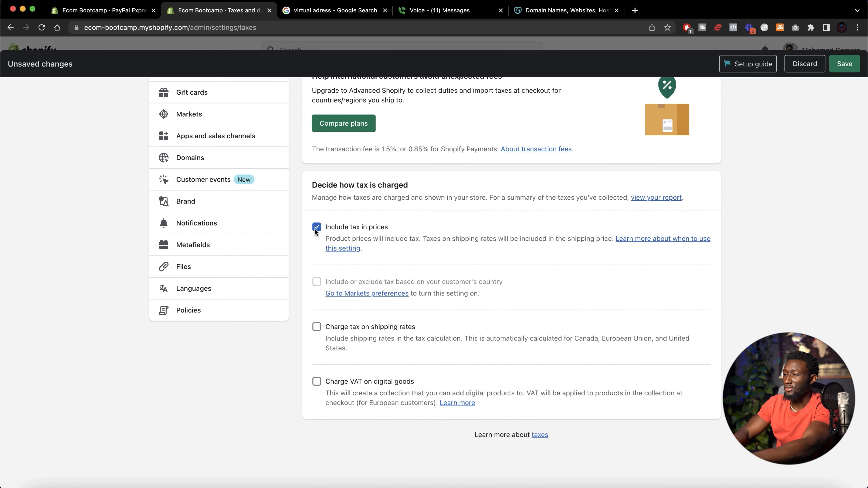
pyautogui.scroll(7, 544, 376)
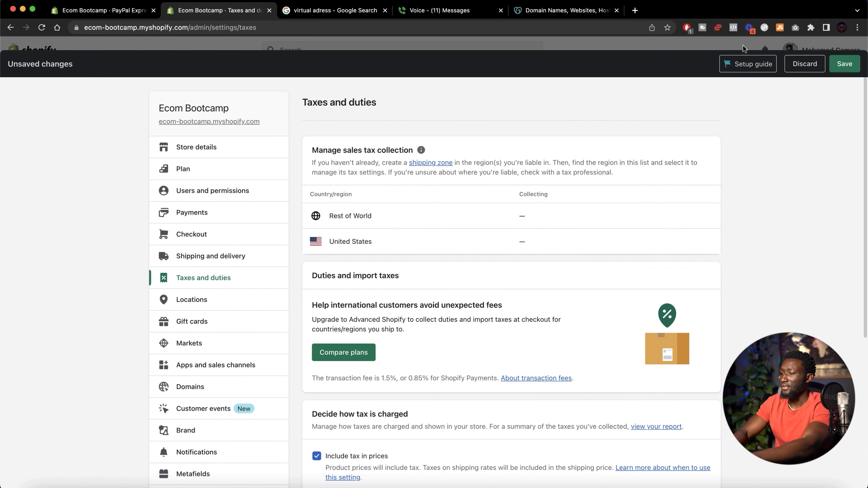
pyautogui.click(844, 63)
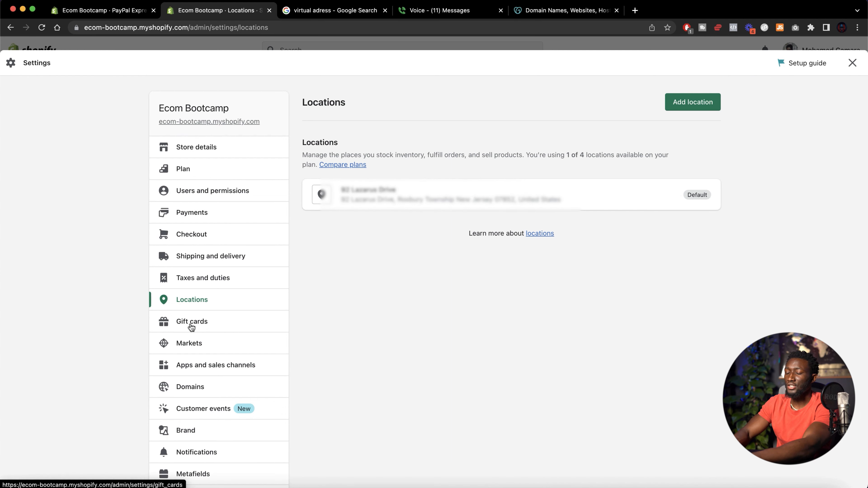
# Review the Gift cards, Markets, Apps and sales channels and Domains settings pages
pyautogui.click(193, 327)
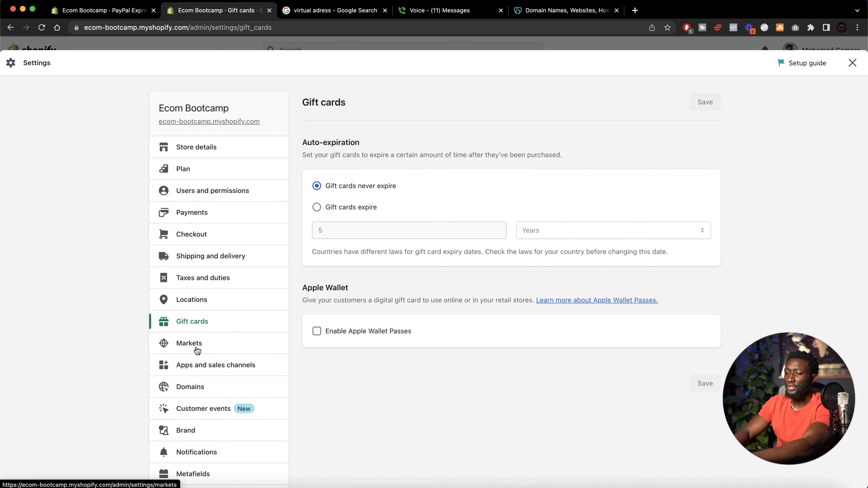
pyautogui.click(197, 349)
pyautogui.scroll(-3, 274, 310)
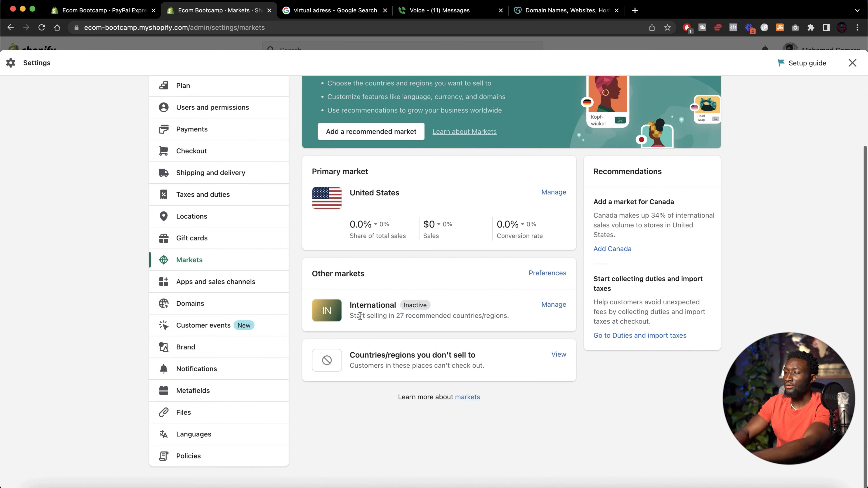
pyautogui.click(196, 283)
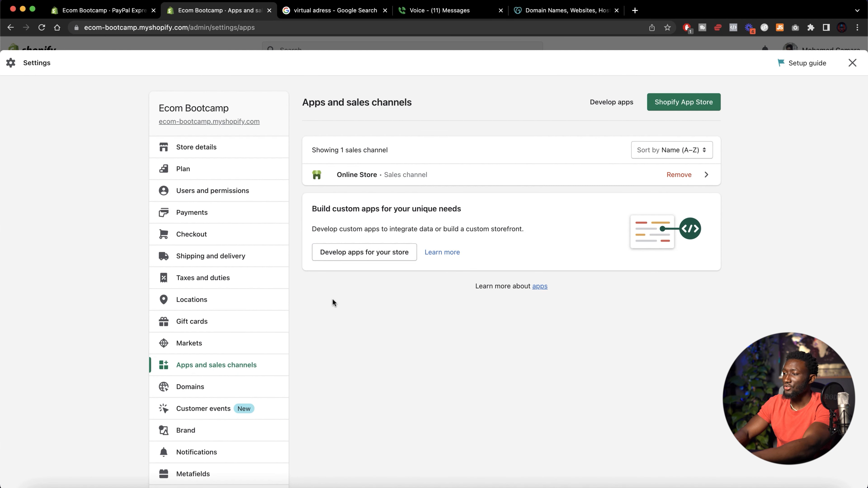
pyautogui.scroll(-5, 377, 294)
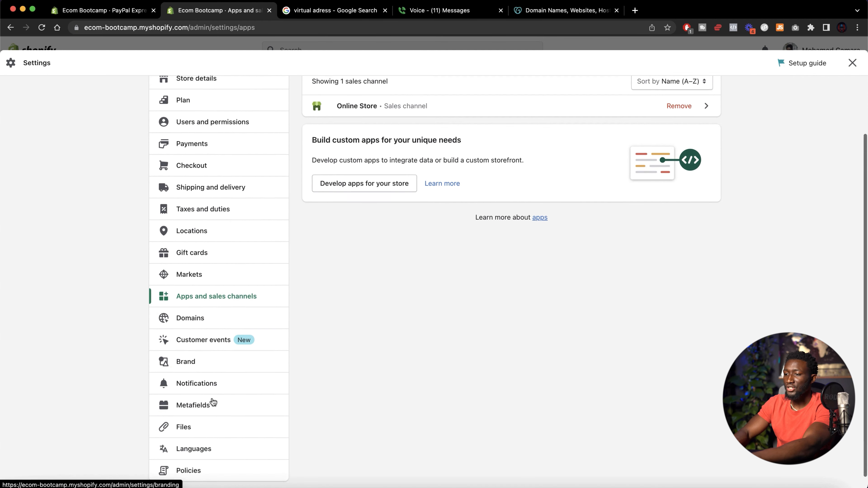
pyautogui.click(205, 307)
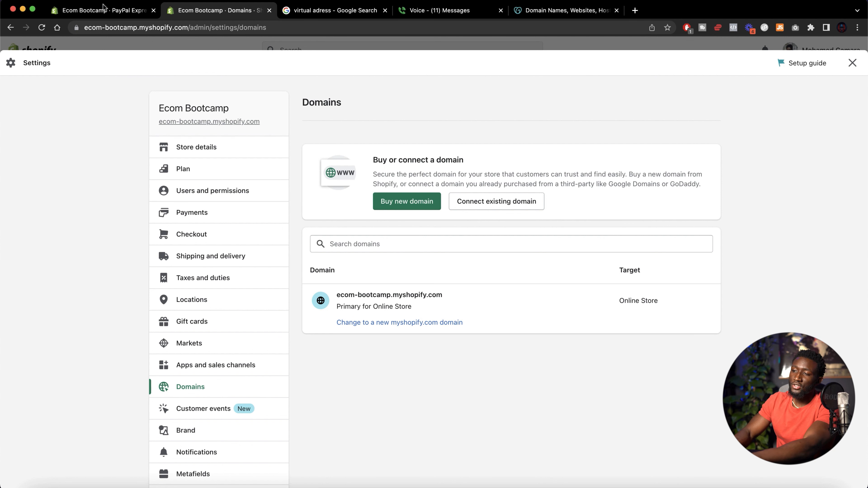
pyautogui.click(95, 30)
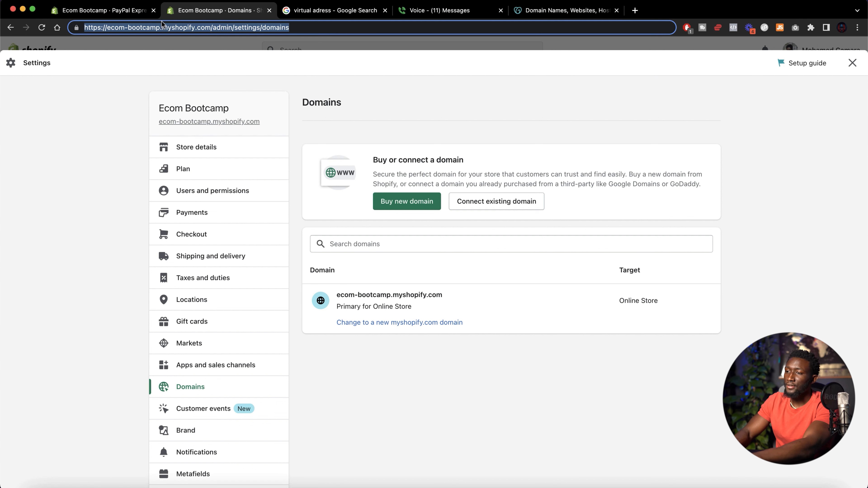
pyautogui.write('about:blank')
pyautogui.press('Return')
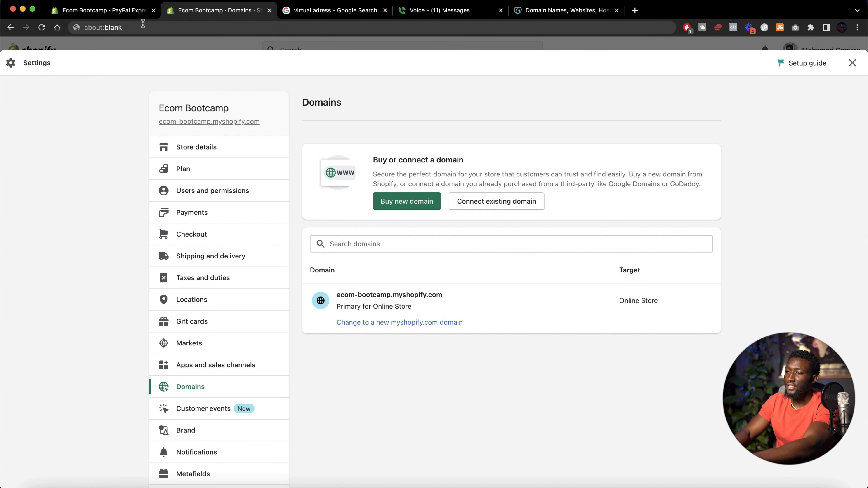
pyautogui.click(143, 26)
pyautogui.press('BackSpace')
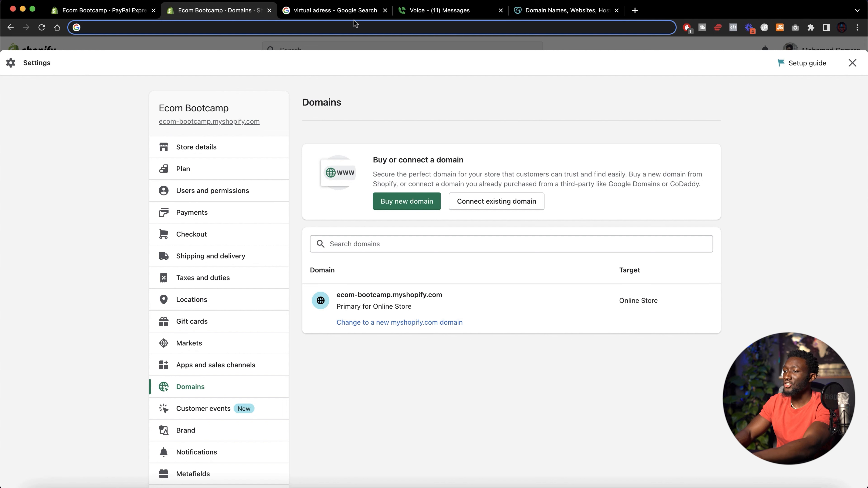
# Switch to the GoDaddy tab and search for waterbottles domain names
pyautogui.click(557, 12)
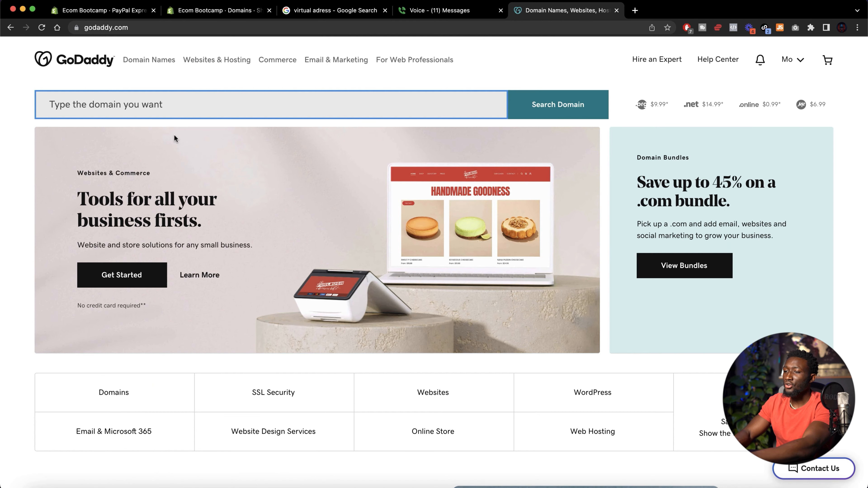
pyautogui.press('Return')
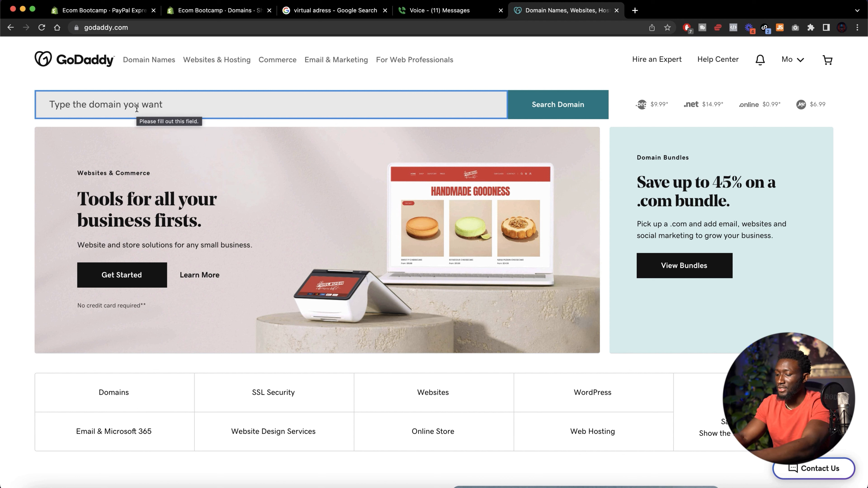
pyautogui.write('waterb')
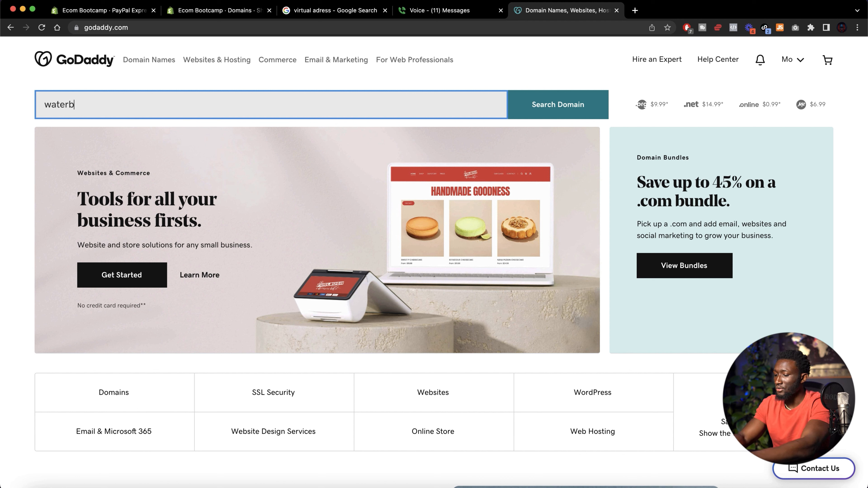
pyautogui.write('ottles')
pyautogui.press('Return')
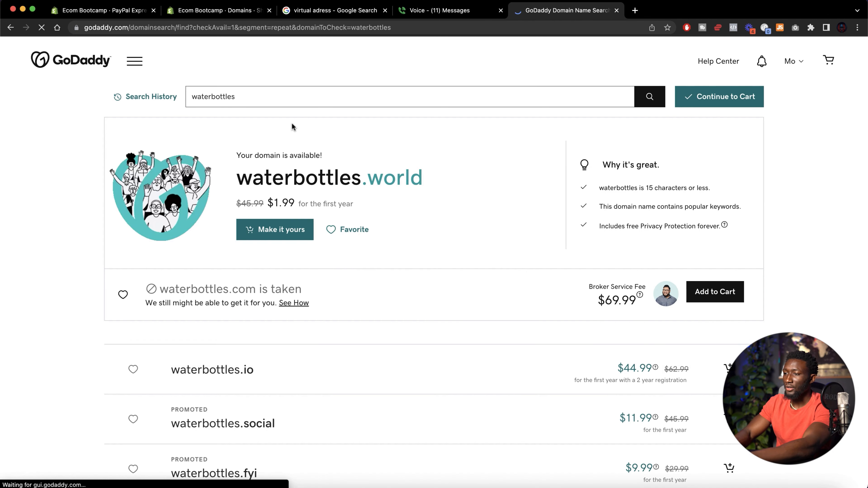
# Search GoDaddy for the domain waterbottlesco.com
pyautogui.click(250, 100)
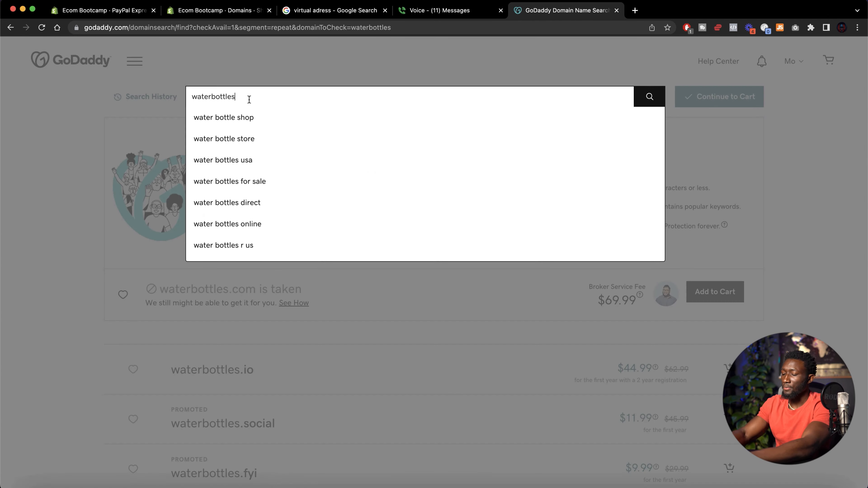
pyautogui.write('do.com')
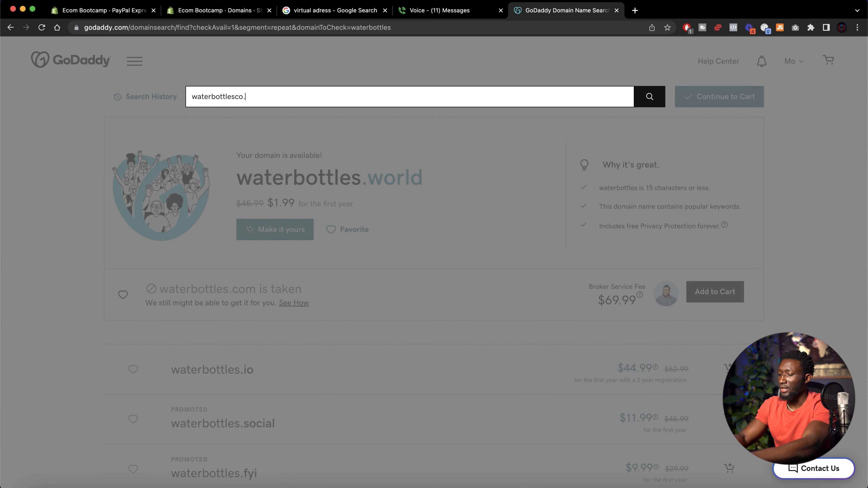
pyautogui.press('Return')
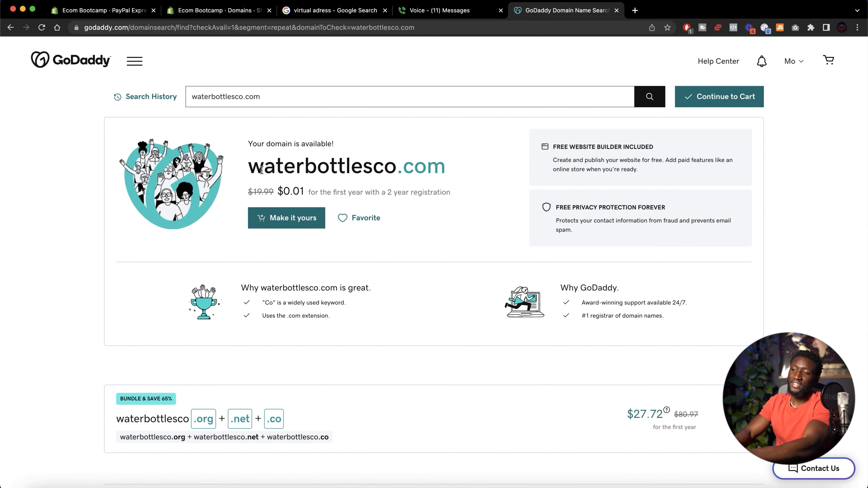
# Start connecting an existing domain in Shopify and paste waterbottlesco.com, copied from GoDaddy, into the Domain field
pyautogui.moveTo(253, 167); pyautogui.dragTo(426, 167)
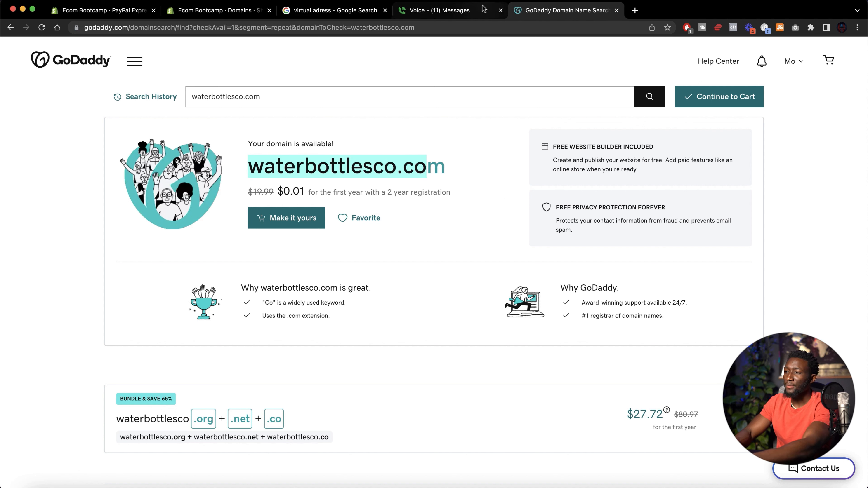
pyautogui.click(219, 10)
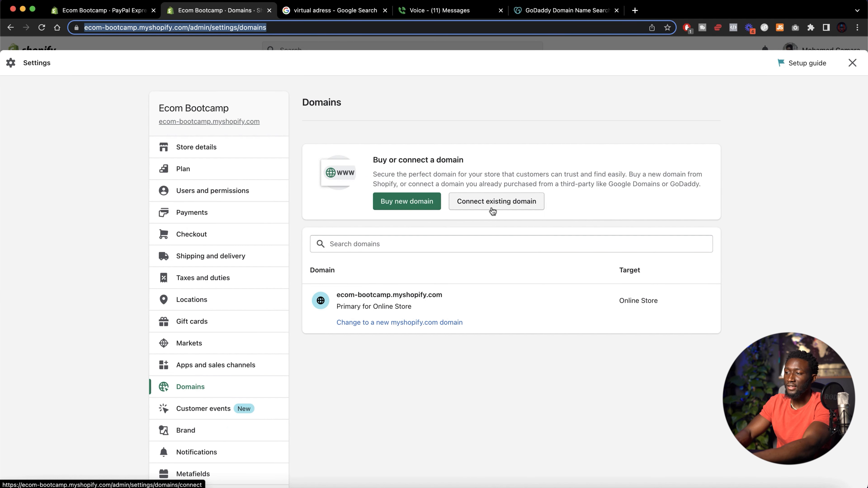
pyautogui.click(492, 210)
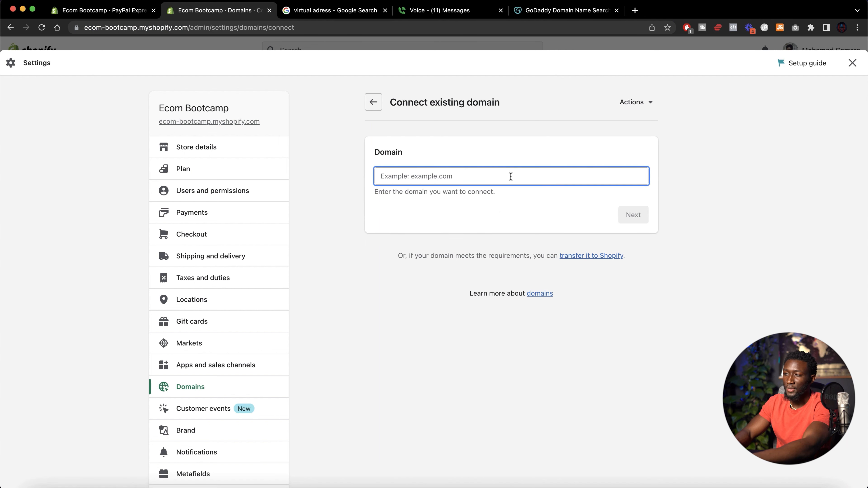
pyautogui.click(564, 10)
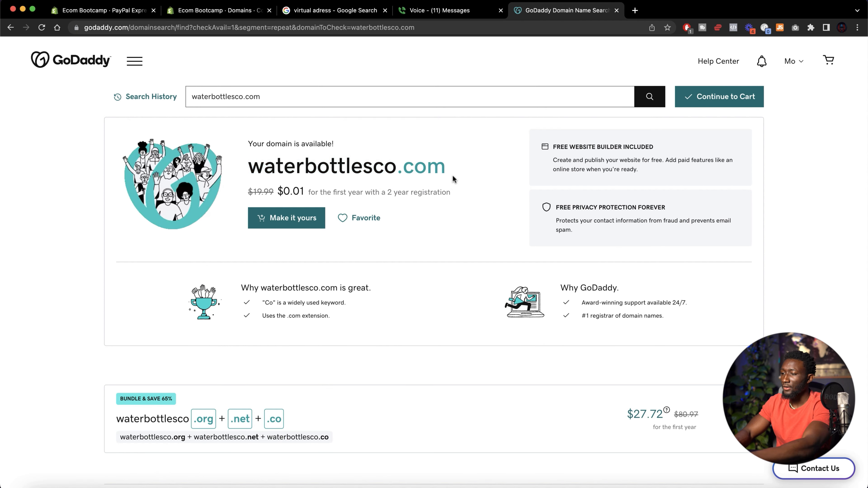
pyautogui.moveTo(449, 167); pyautogui.dragTo(248, 167)
pyautogui.press('cmd+c')
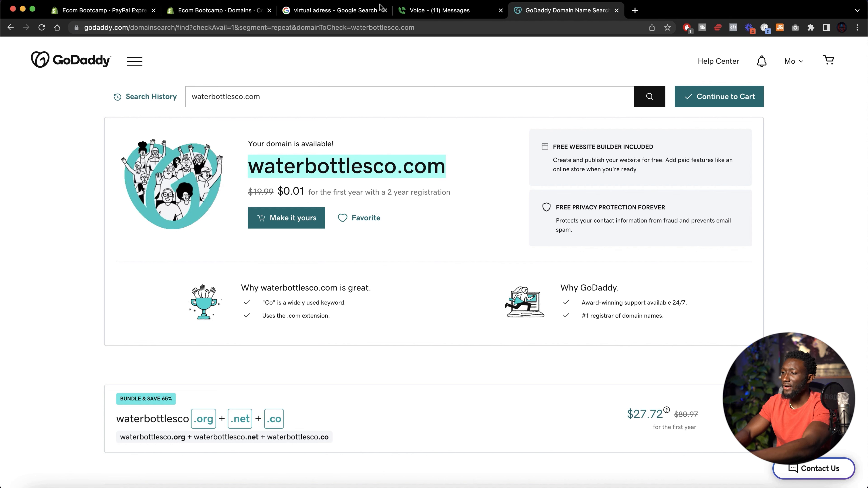
pyautogui.click(219, 11)
pyautogui.press('cmd+v')
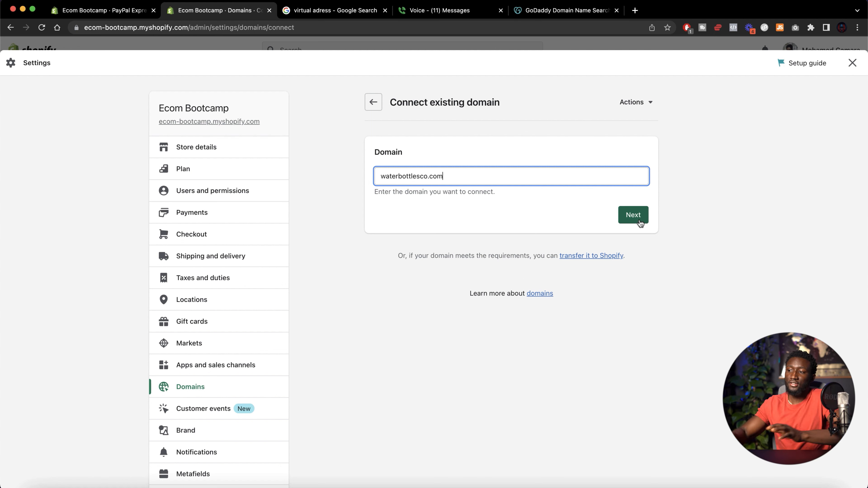
pyautogui.scroll(-3, 273, 385)
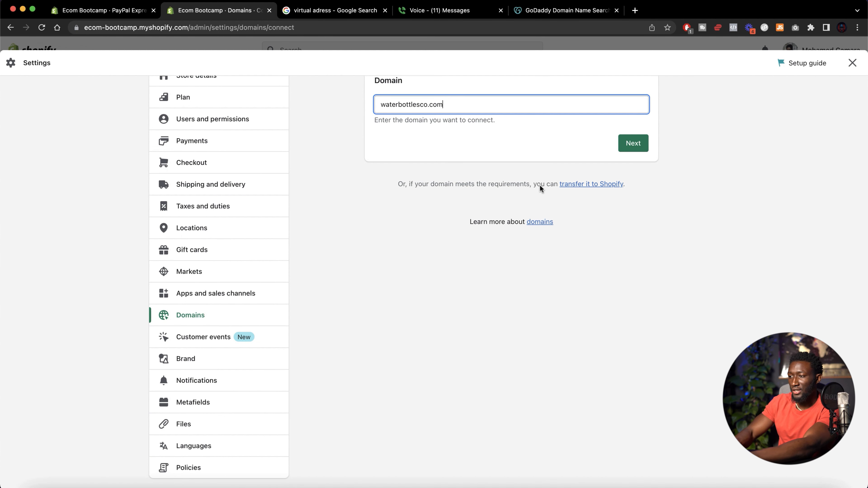
pyautogui.scroll(-1, 223, 328)
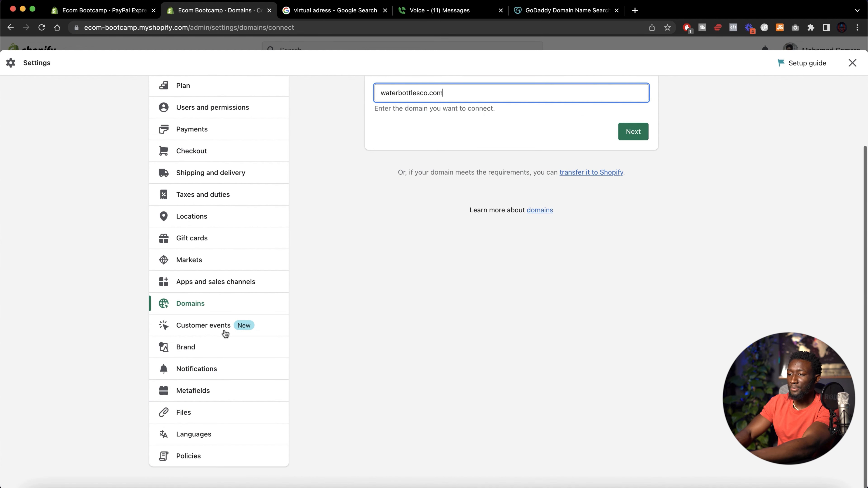
# Review the Customer events and Brand settings pages
pyautogui.click(215, 333)
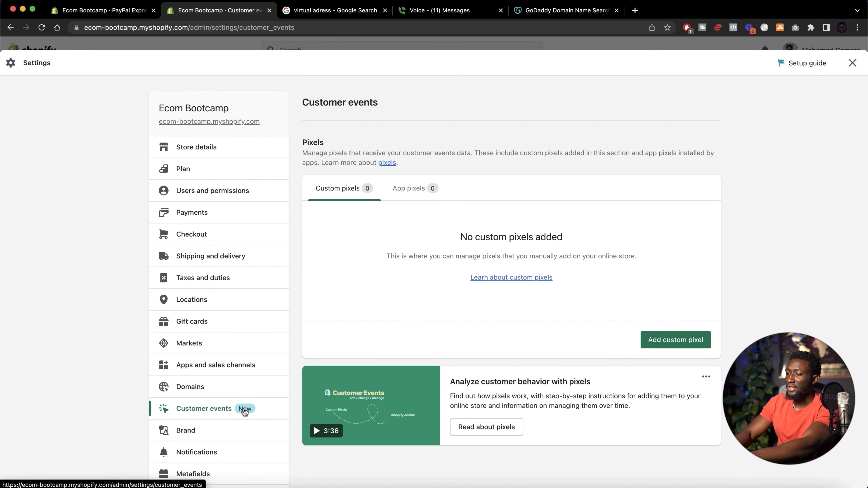
pyautogui.scroll(-3, 430, 256)
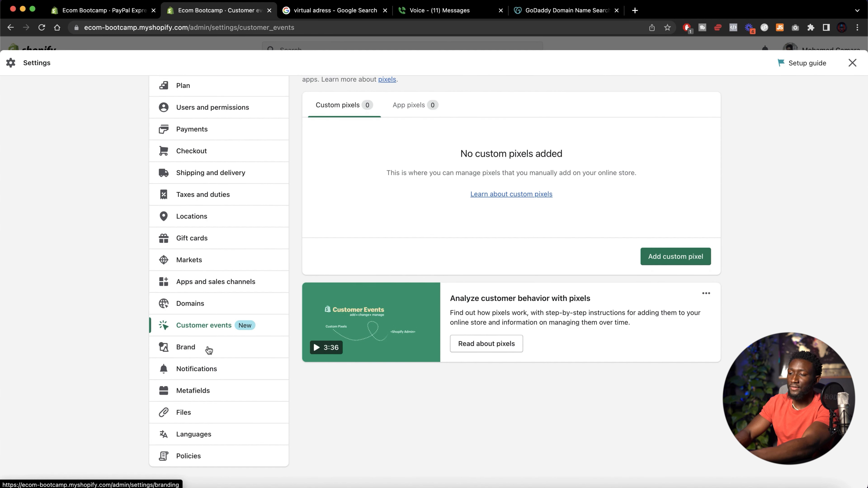
pyautogui.click(209, 349)
pyautogui.scroll(-2, 391, 260)
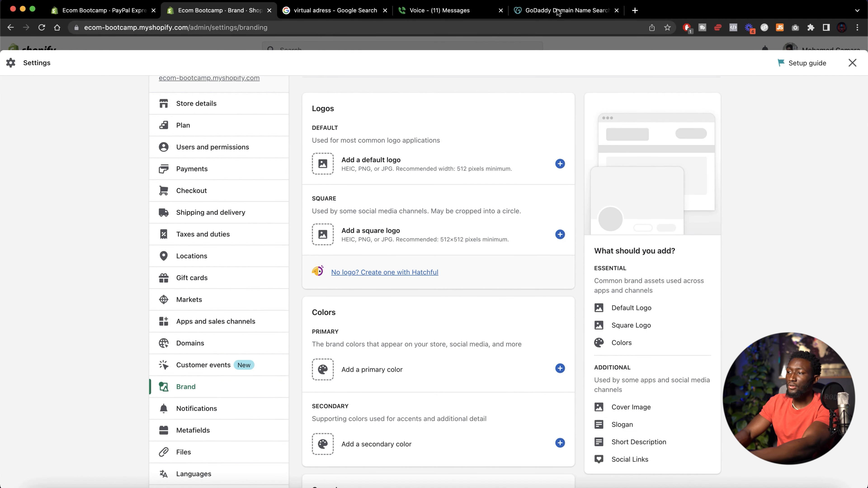
# Open Fiverr in a new tab and search for shopify logo services
pyautogui.click(635, 12)
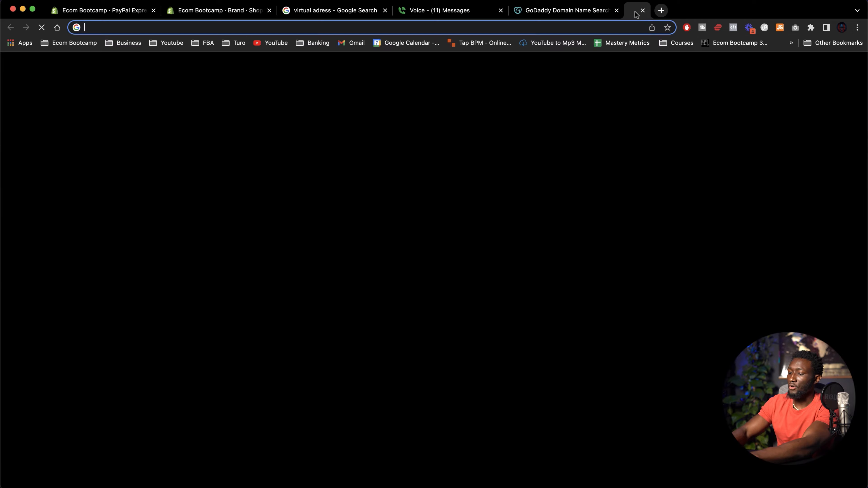
pyautogui.write('fiverr')
pyautogui.press('Return')
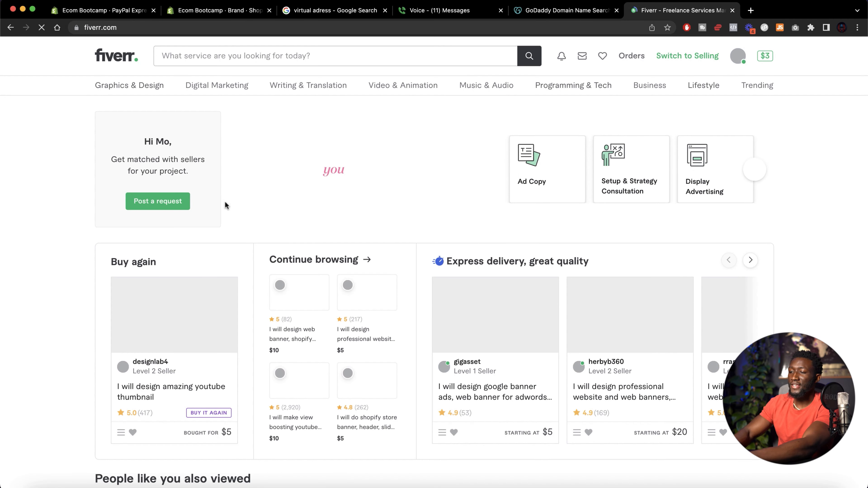
pyautogui.click(246, 58)
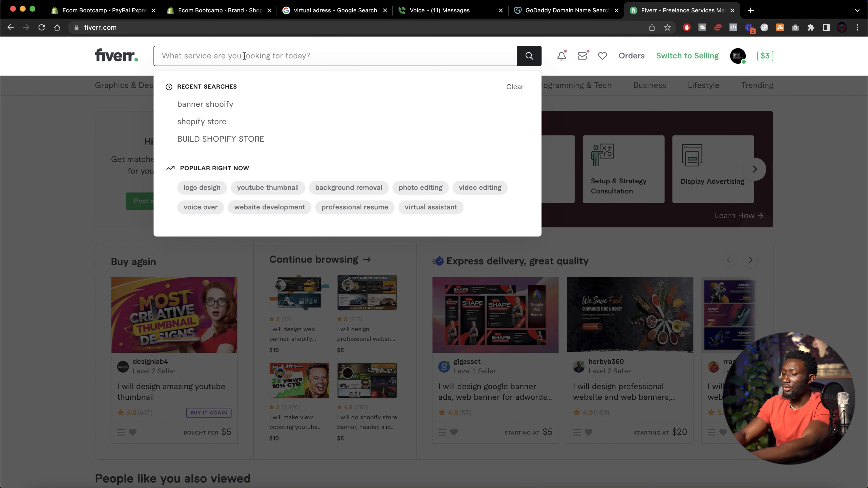
pyautogui.write('shopify logo')
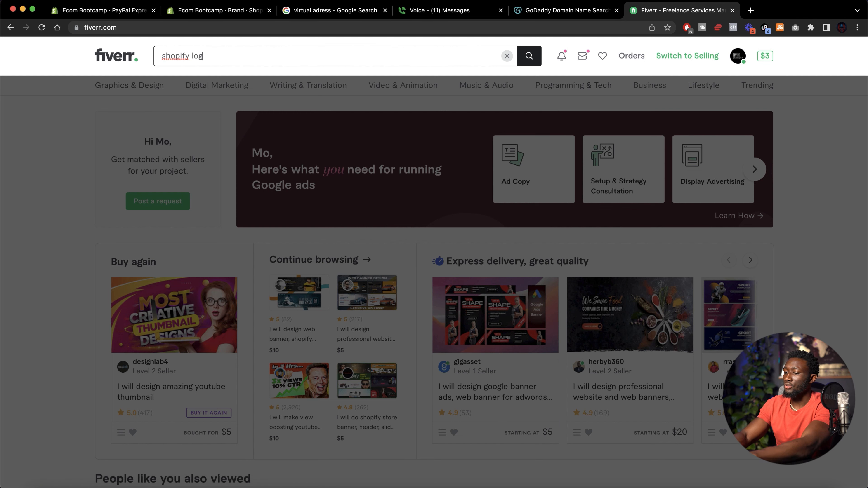
pyautogui.press('Return')
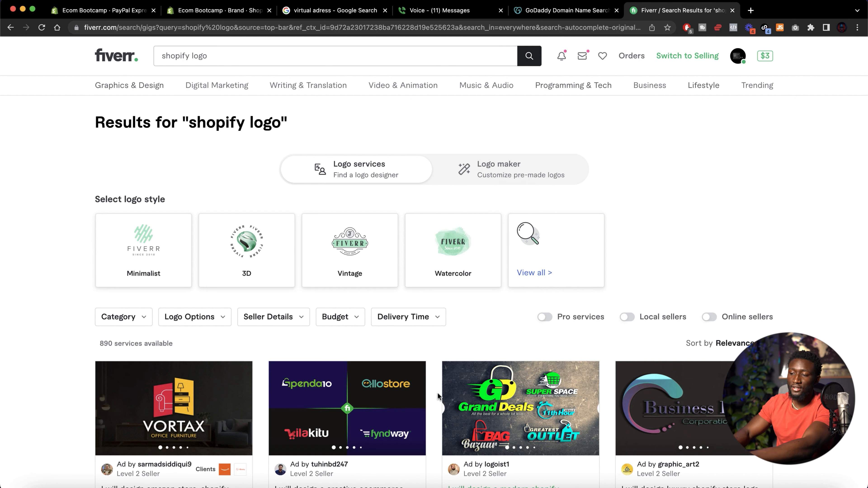
# Browse the shopify logo results and open a logo design gig starting at $10
pyautogui.scroll(-3, 437, 393)
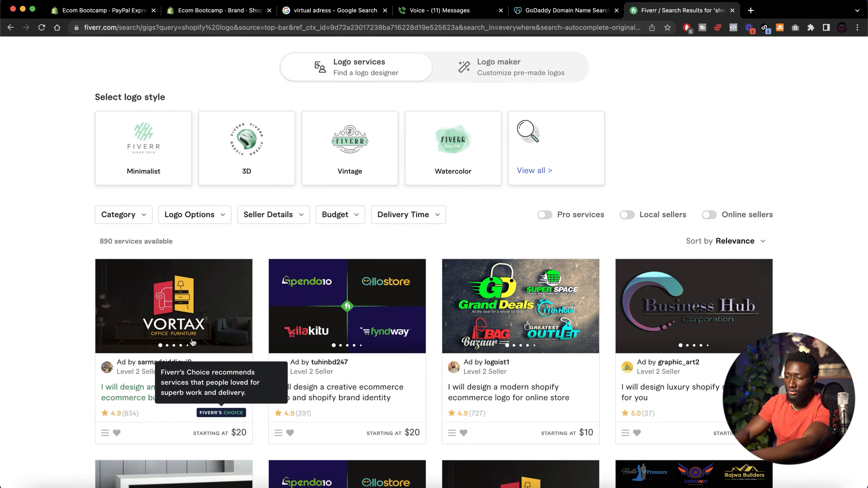
pyautogui.scroll(-10, 298, 418)
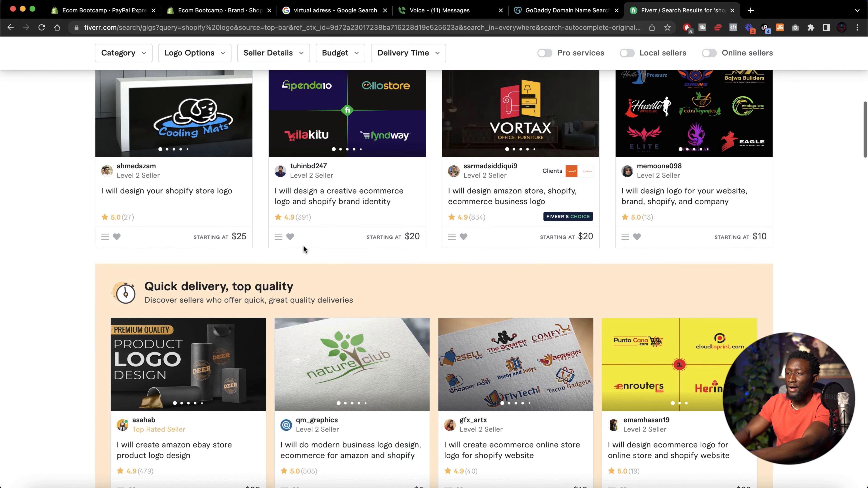
pyautogui.scroll(2, 305, 205)
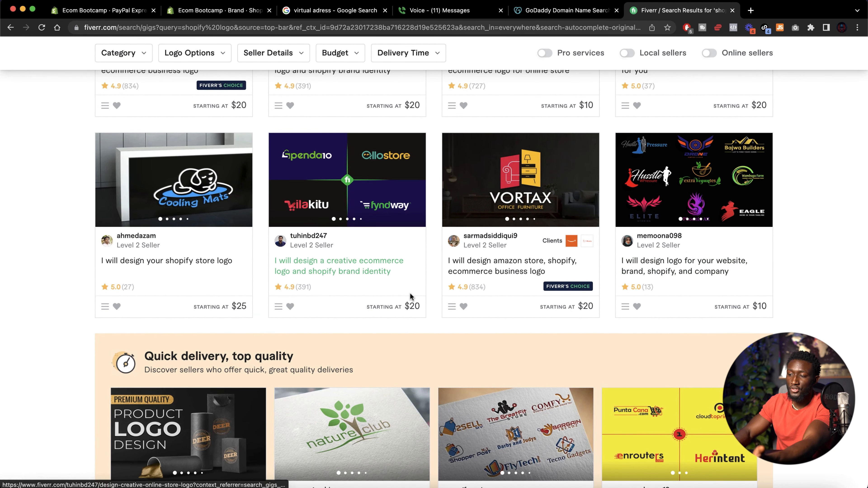
pyautogui.click(706, 209)
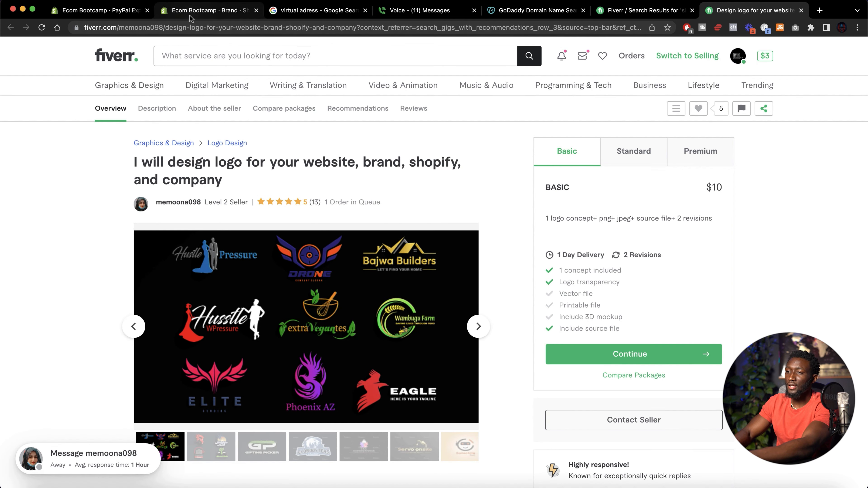
# Return to the Shopify tab and look through the Brand page's logo, colors, cover image, slogan and social link sections
pyautogui.click(209, 10)
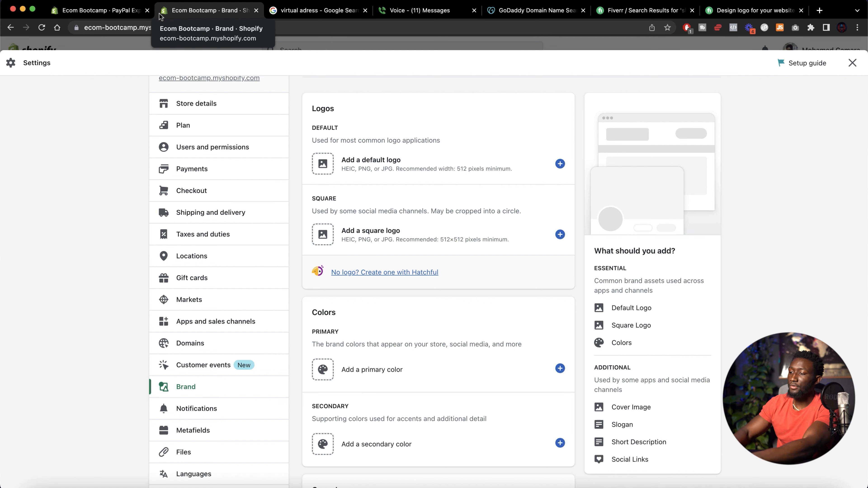
pyautogui.scroll(-5, 342, 239)
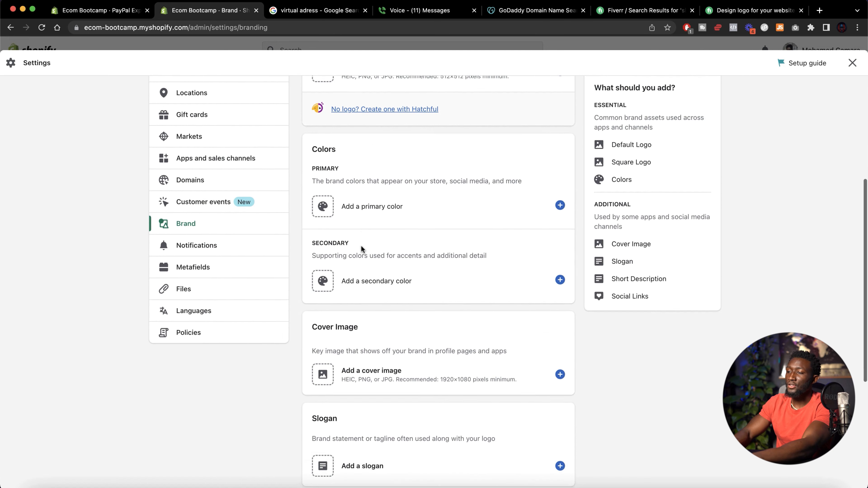
pyautogui.scroll(-2, 355, 205)
pyautogui.scroll(-5, 372, 246)
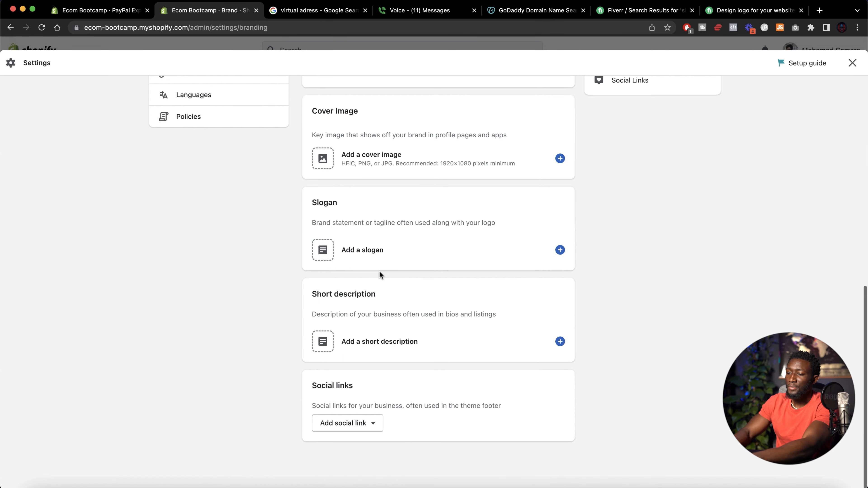
pyautogui.scroll(10, 380, 272)
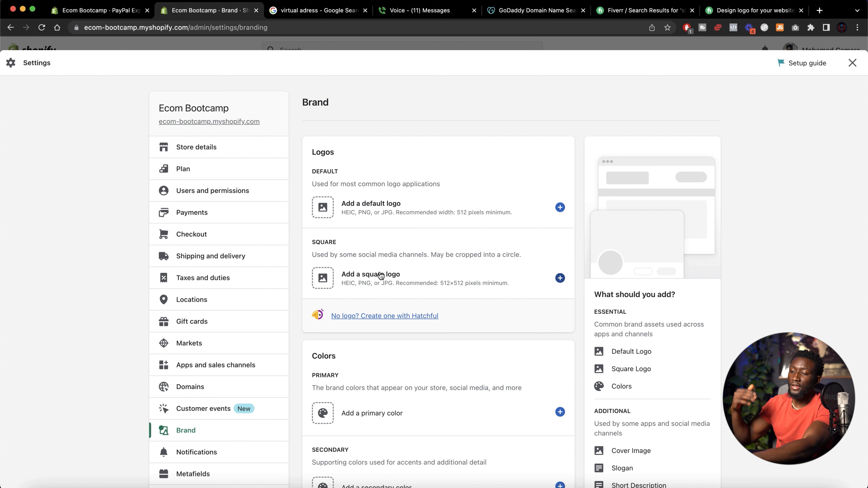
pyautogui.scroll(-5, 194, 368)
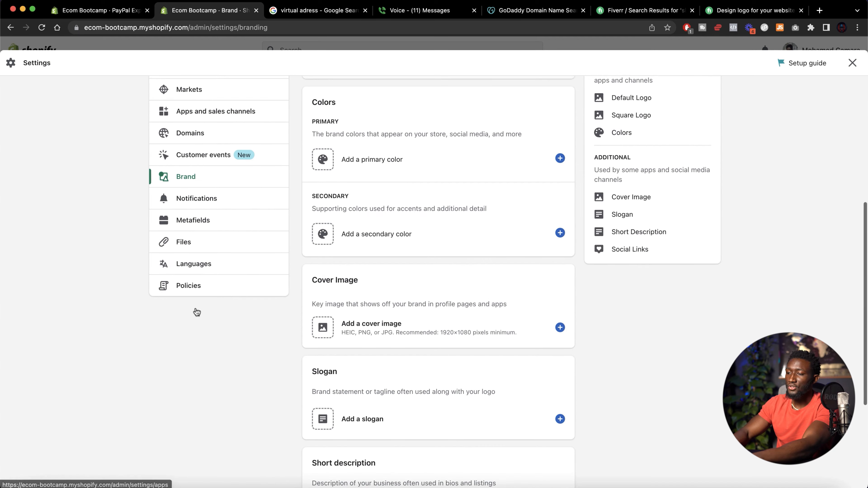
# Open the Notifications settings, view the email template customization and its accent color picker, then go back to Notifications
pyautogui.click(199, 199)
pyautogui.scroll(-3, 421, 275)
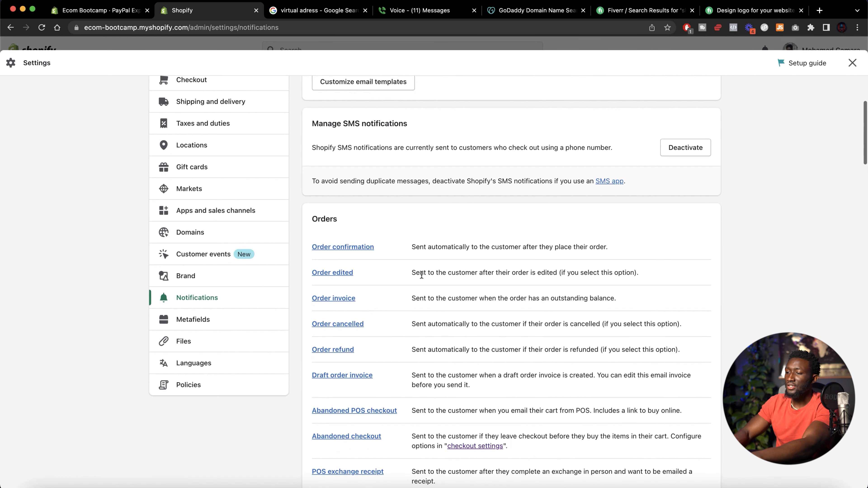
pyautogui.scroll(3, 461, 165)
pyautogui.click(376, 165)
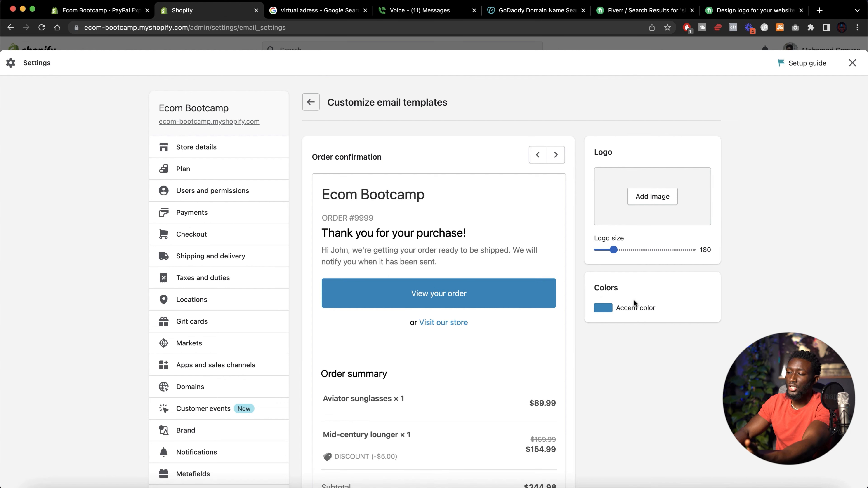
pyautogui.click(605, 308)
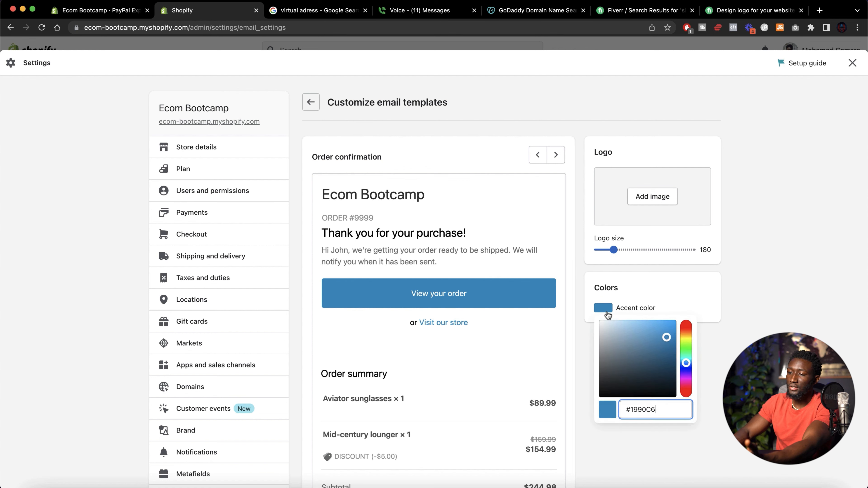
pyautogui.scroll(-5, 242, 384)
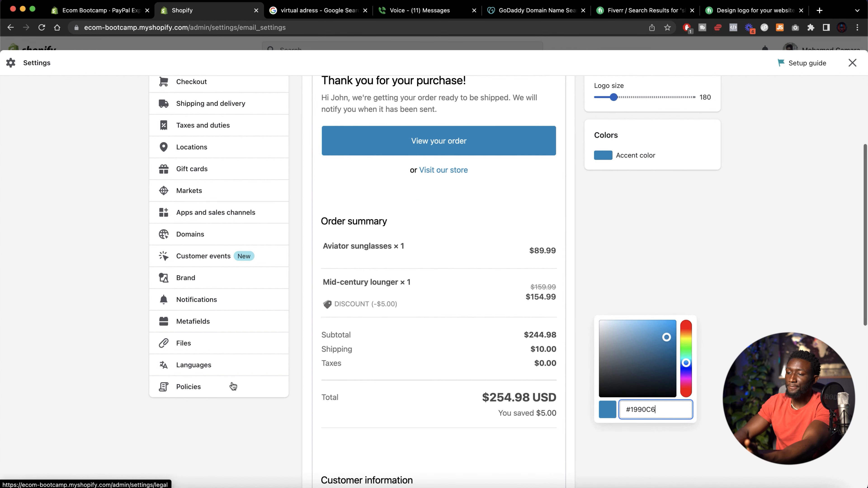
pyautogui.click(115, 319)
pyautogui.click(181, 302)
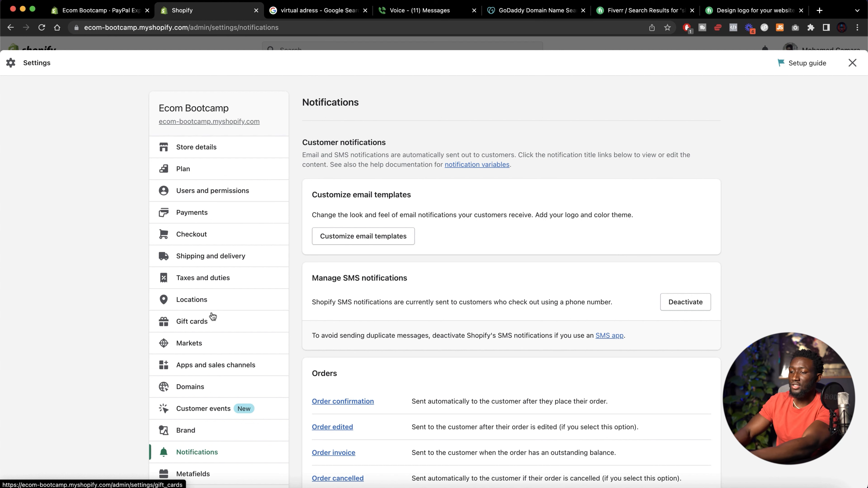
# Look through the Metafields, Files and Languages settings pages, then open Policies
pyautogui.scroll(-5, 214, 326)
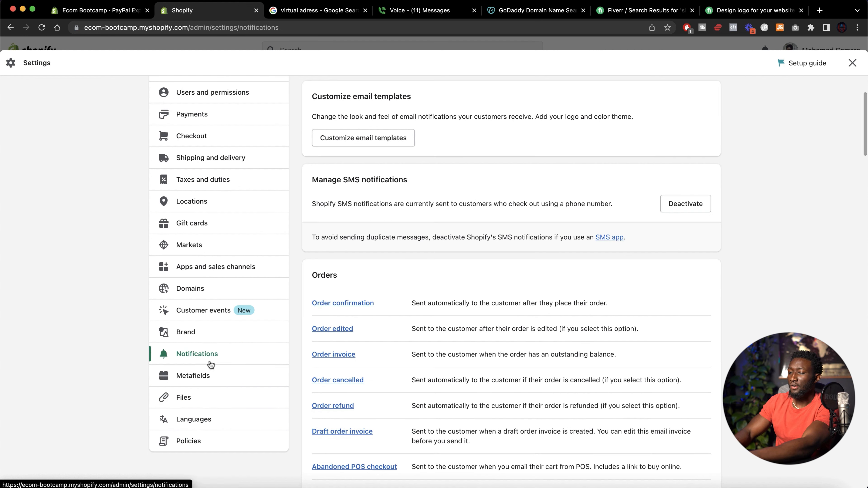
pyautogui.click(210, 321)
pyautogui.scroll(-3, 440, 352)
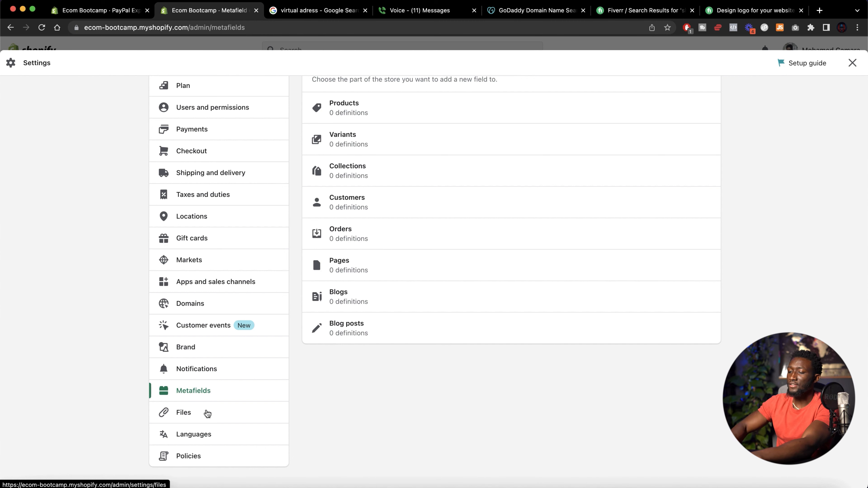
pyautogui.click(207, 413)
pyautogui.scroll(-3, 205, 404)
pyautogui.click(194, 435)
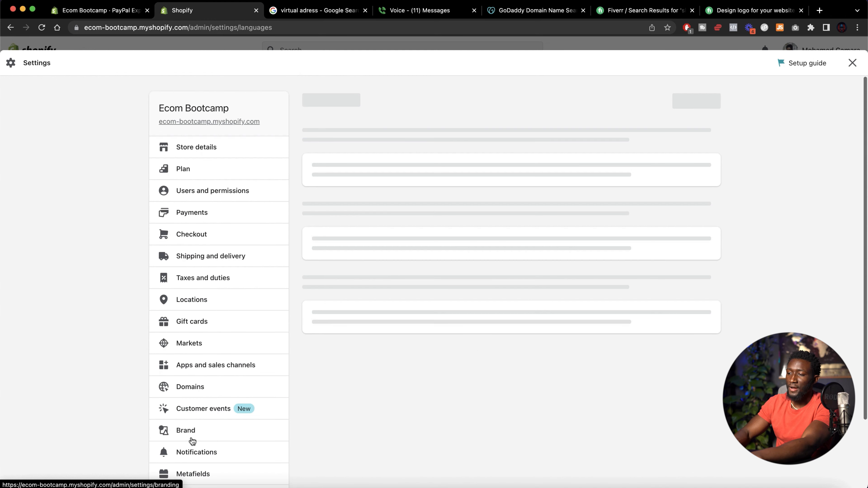
pyautogui.scroll(-3, 312, 305)
pyautogui.click(199, 464)
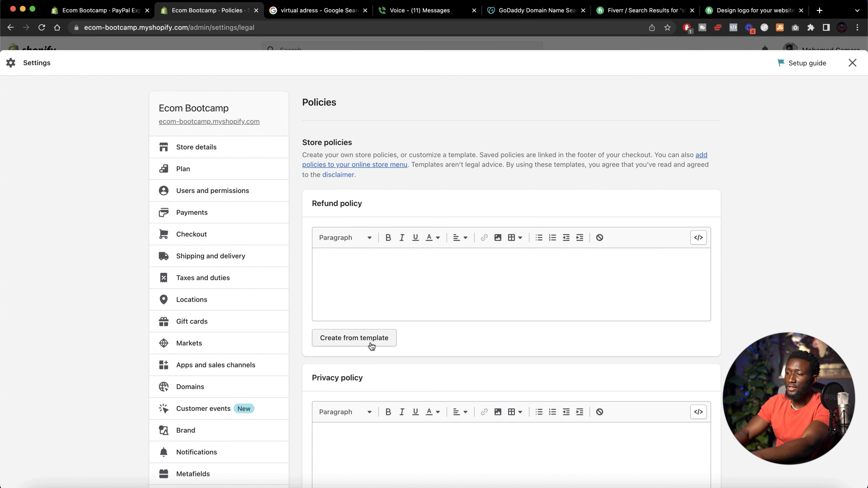
# Create the refund policy from the template
pyautogui.scroll(-3, 364, 340)
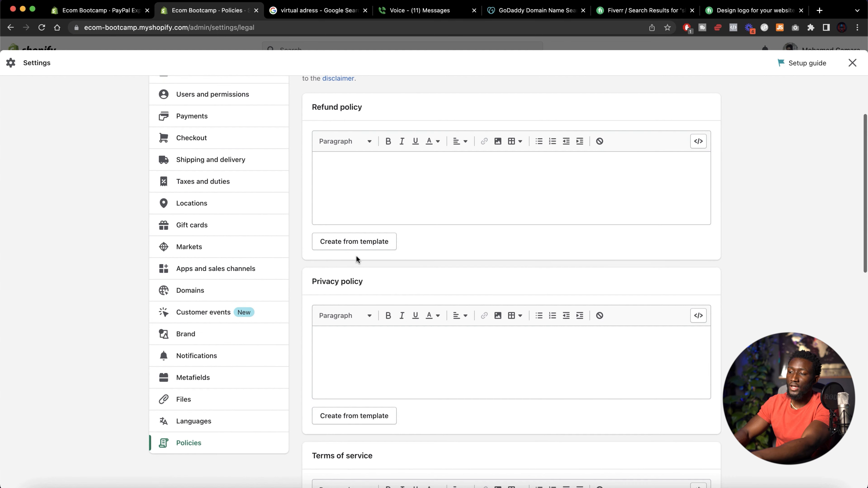
pyautogui.click(353, 241)
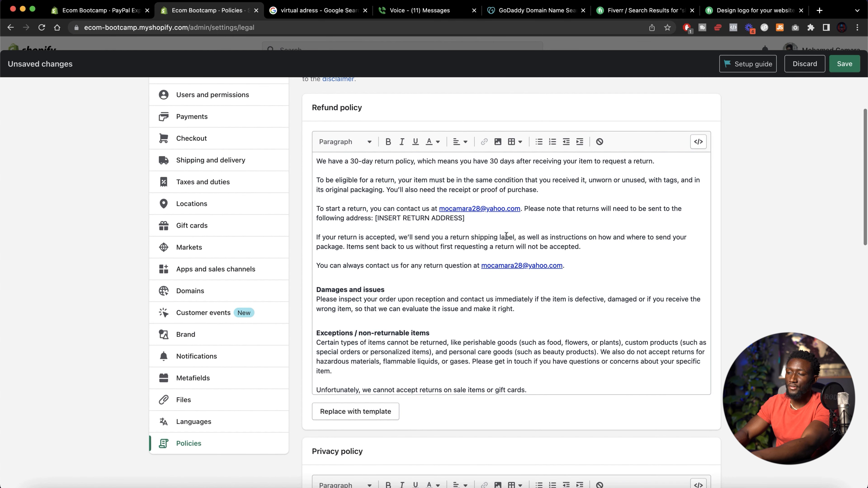
pyautogui.scroll(-2, 518, 323)
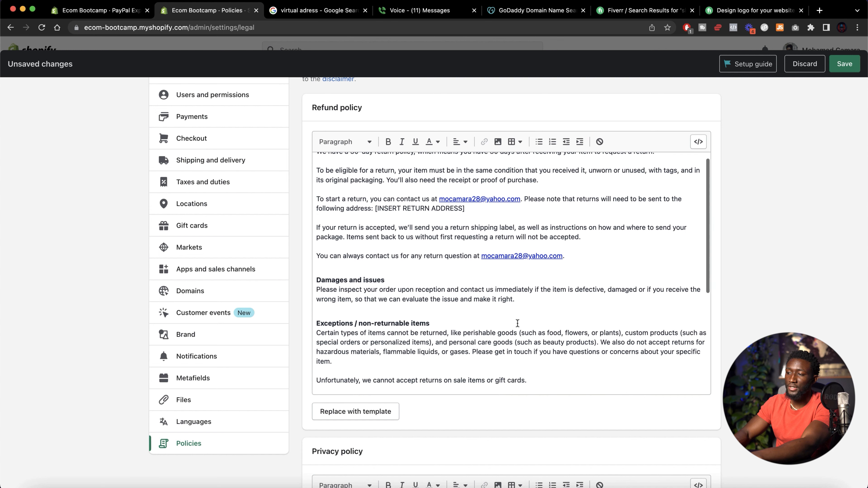
pyautogui.scroll(2, 515, 324)
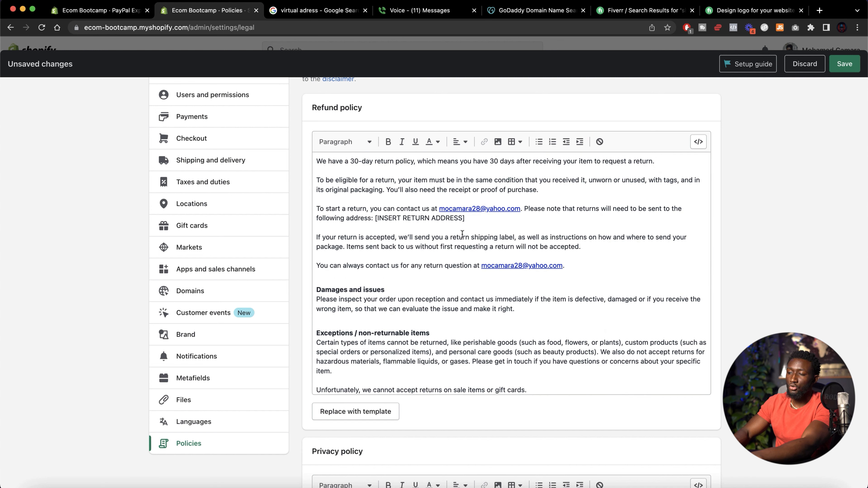
# Select the [INSERT RETURN ADDRESS] placeholder in the refund policy text and scroll down to the privacy policy
pyautogui.moveTo(462, 219); pyautogui.dragTo(389, 220)
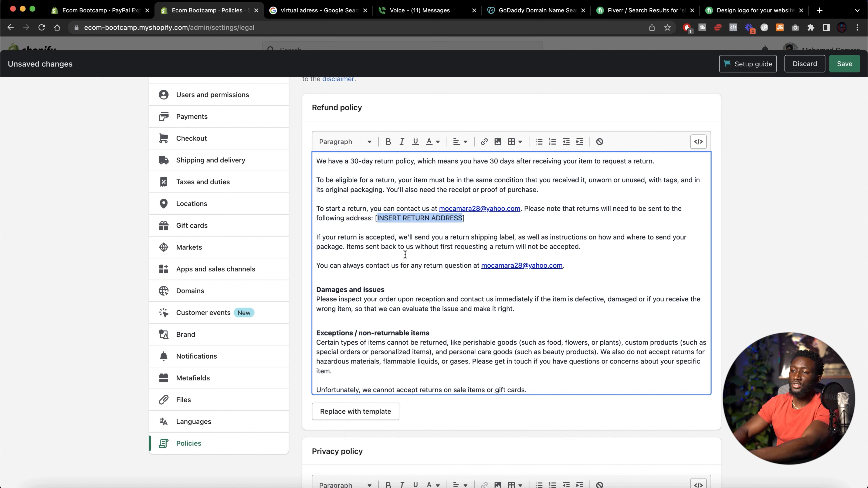
pyautogui.press('super+z')
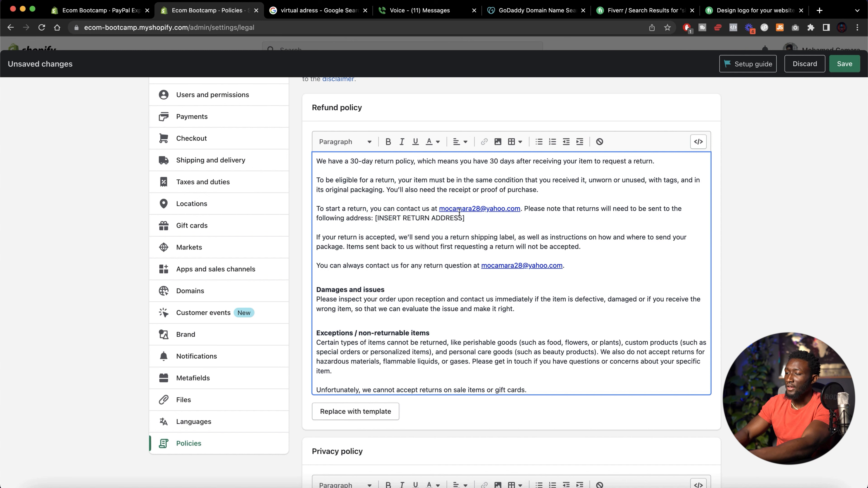
pyautogui.moveTo(447, 217); pyautogui.dragTo(379, 219)
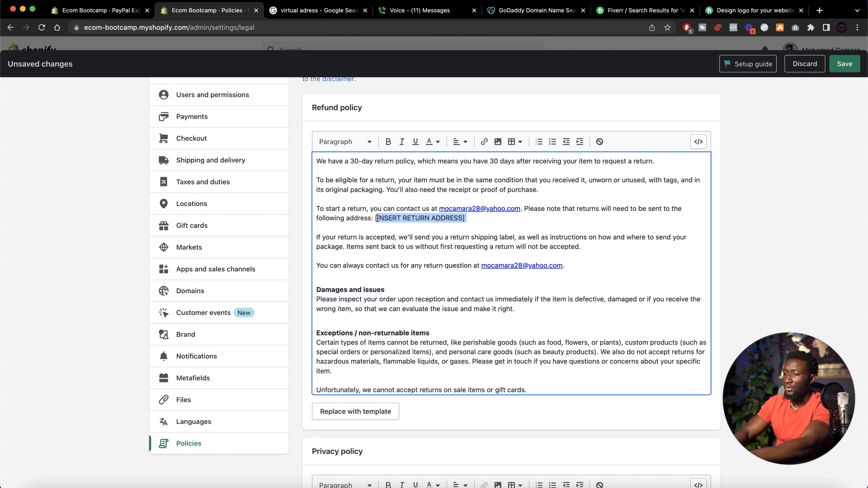
pyautogui.scroll(-10, 404, 284)
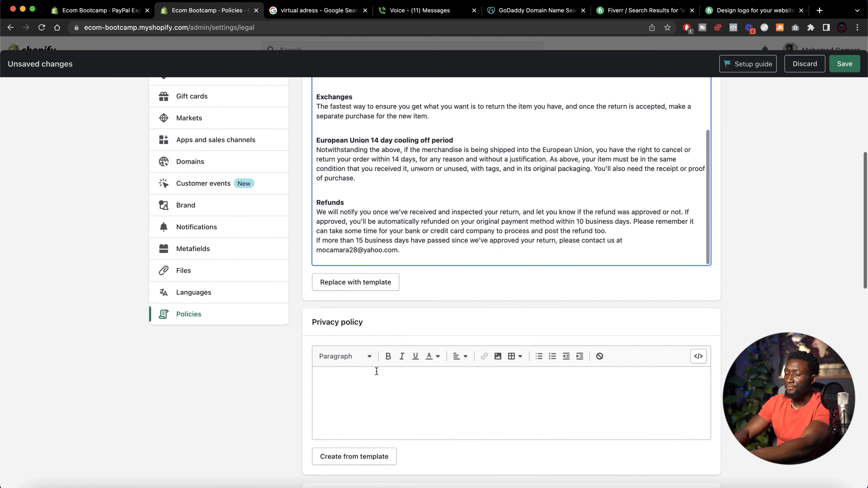
pyautogui.scroll(-5, 346, 212)
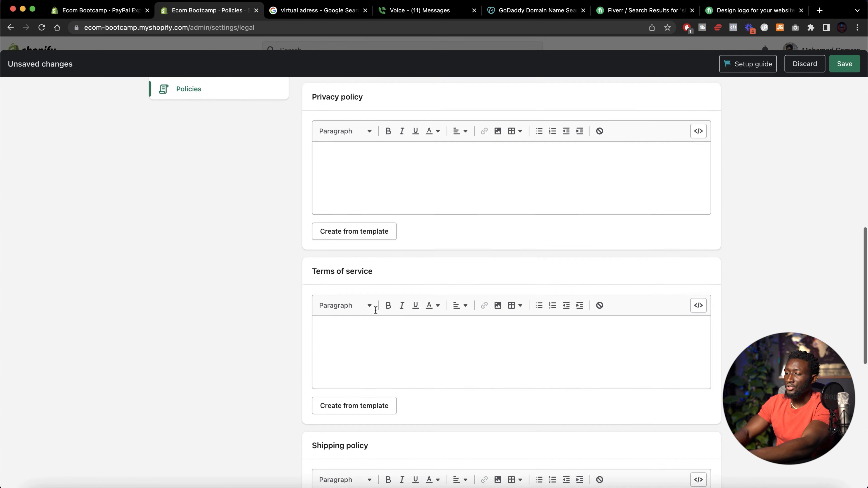
# Create the privacy policy from the template
pyautogui.click(359, 219)
pyautogui.scroll(-15, 366, 268)
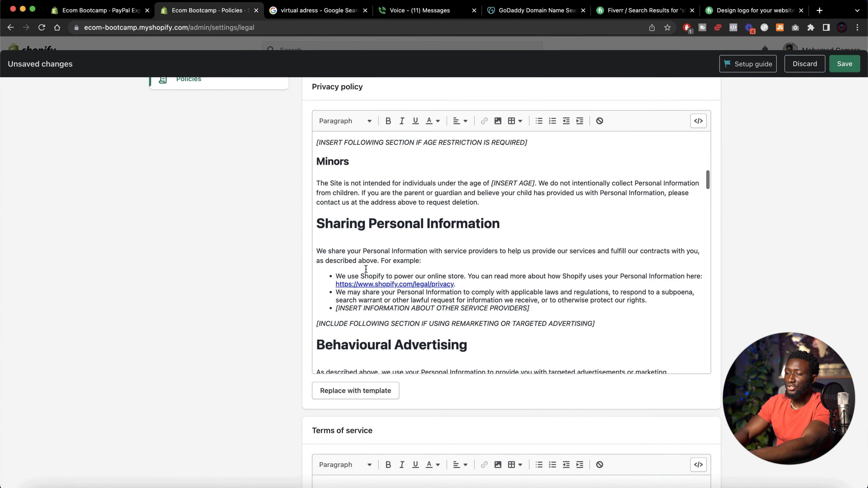
pyautogui.scroll(-10, 191, 370)
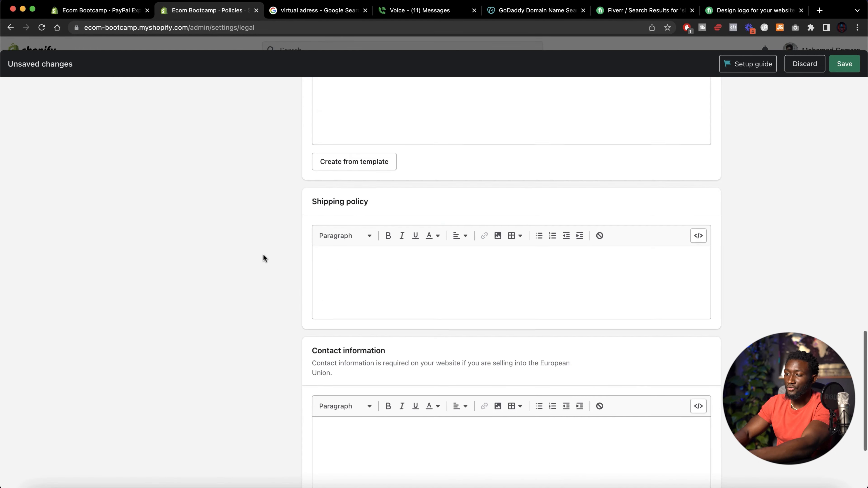
pyautogui.scroll(8, 263, 258)
pyautogui.scroll(-5, 353, 267)
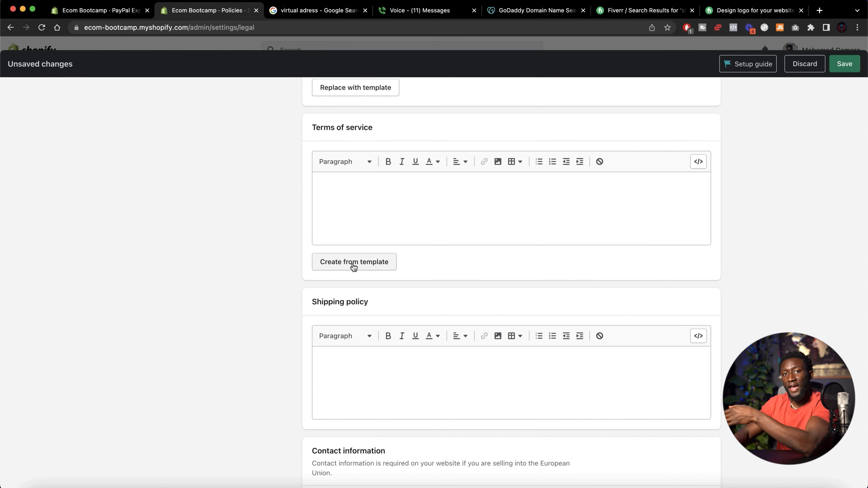
# Create the terms of service from the template
pyautogui.click(354, 263)
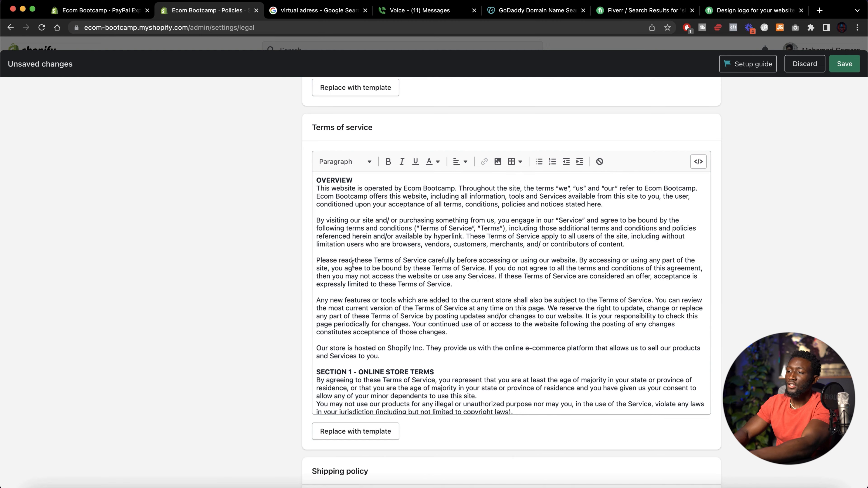
pyautogui.scroll(-1, 371, 279)
pyautogui.scroll(-10, 287, 268)
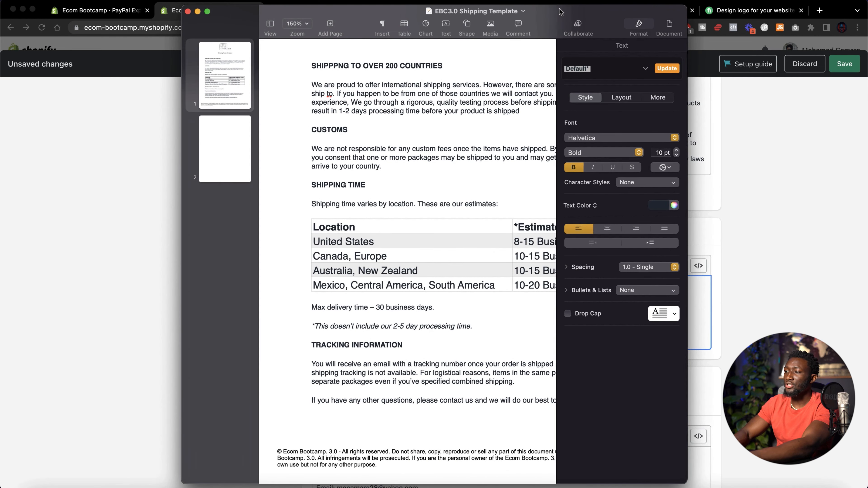
# Copy the full text of the EBC3.0 Shipping Template document and paste it into the Shipping policy field
pyautogui.scroll(5, 408, 106)
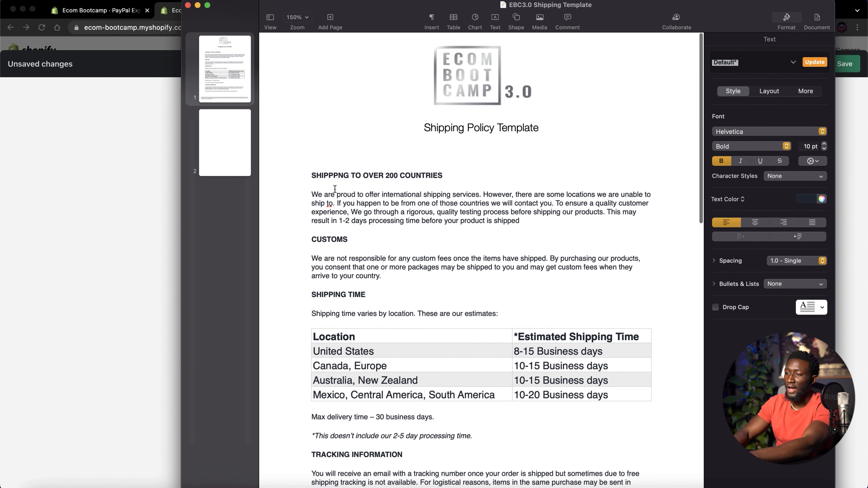
pyautogui.moveTo(312, 171); pyautogui.dragTo(616, 168)
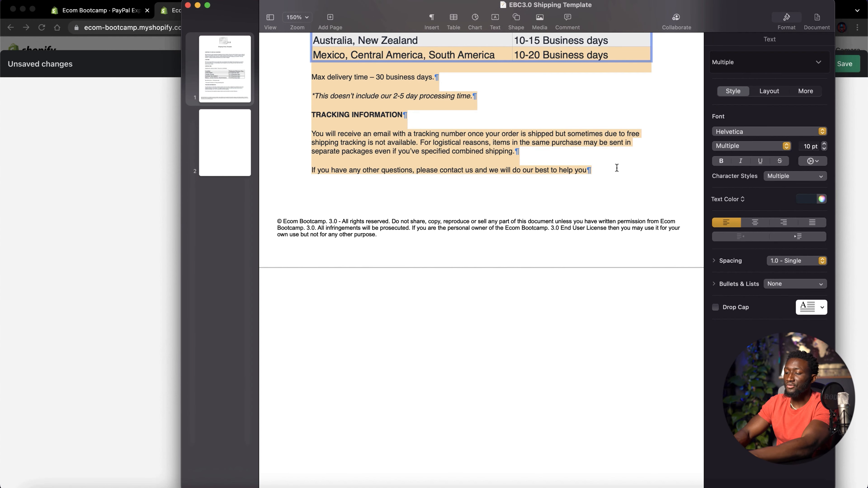
pyautogui.click(71, 245)
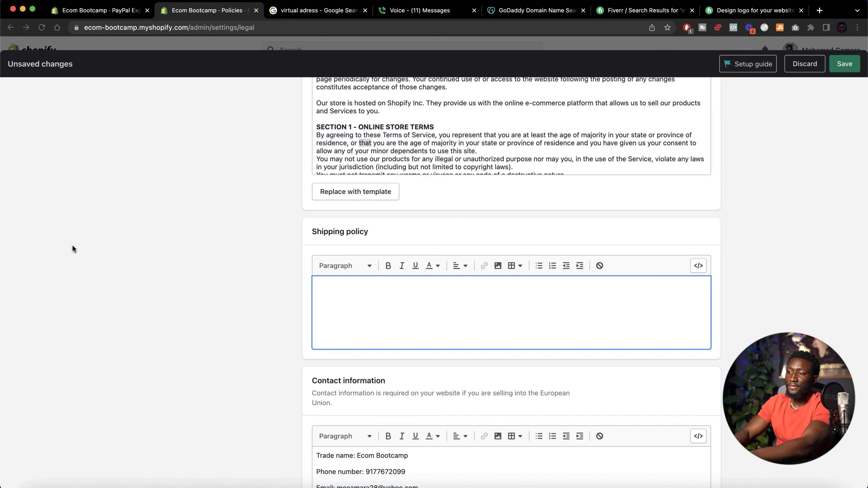
pyautogui.click(436, 307)
pyautogui.press('super+v')
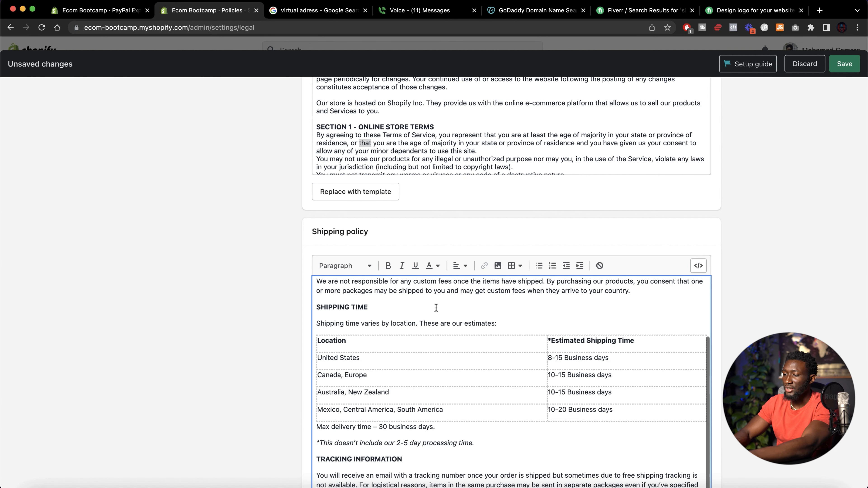
# Save the store policies and close the Settings
pyautogui.scroll(-3, 438, 349)
pyautogui.scroll(-3, 437, 348)
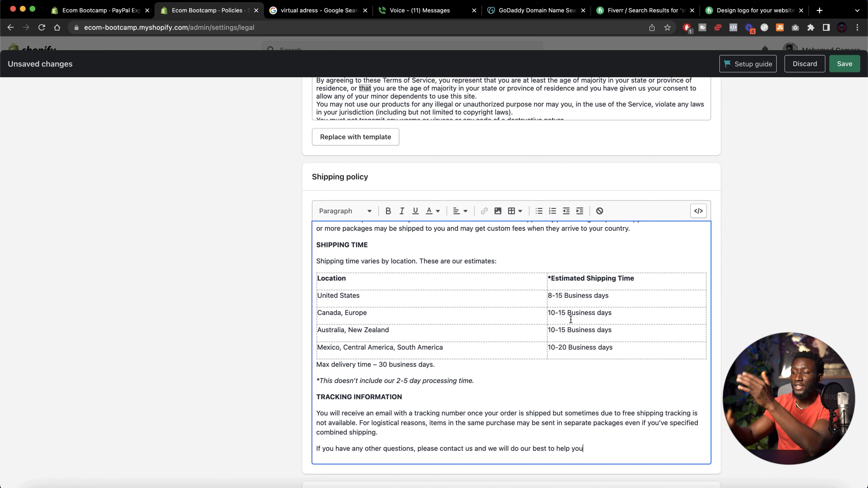
pyautogui.moveTo(623, 299); pyautogui.dragTo(544, 299)
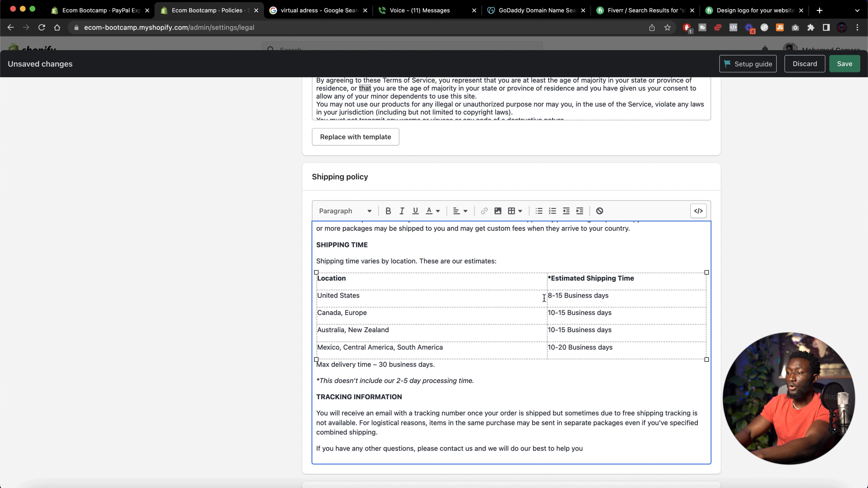
pyautogui.tripleClick(549, 296)
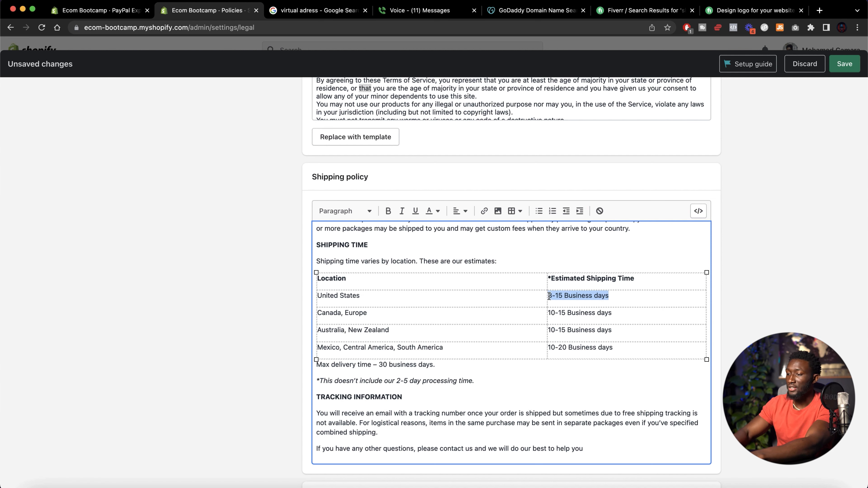
pyautogui.scroll(-9, 549, 296)
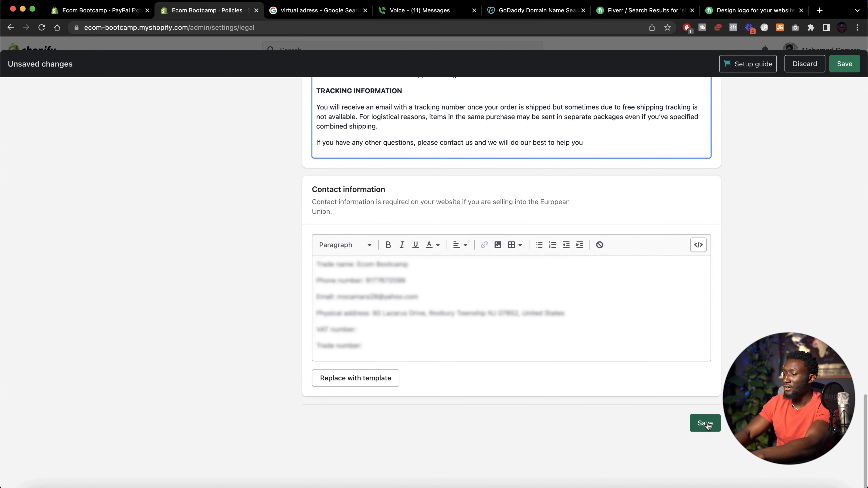
pyautogui.click(706, 424)
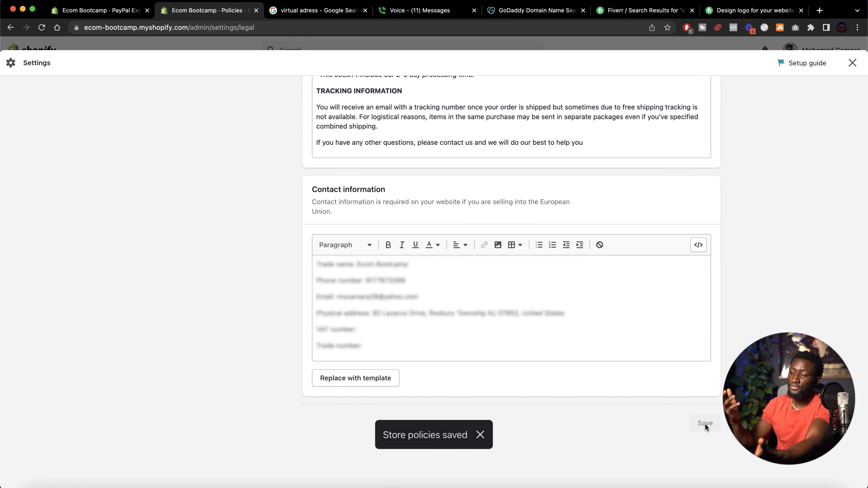
pyautogui.scroll(15, 705, 423)
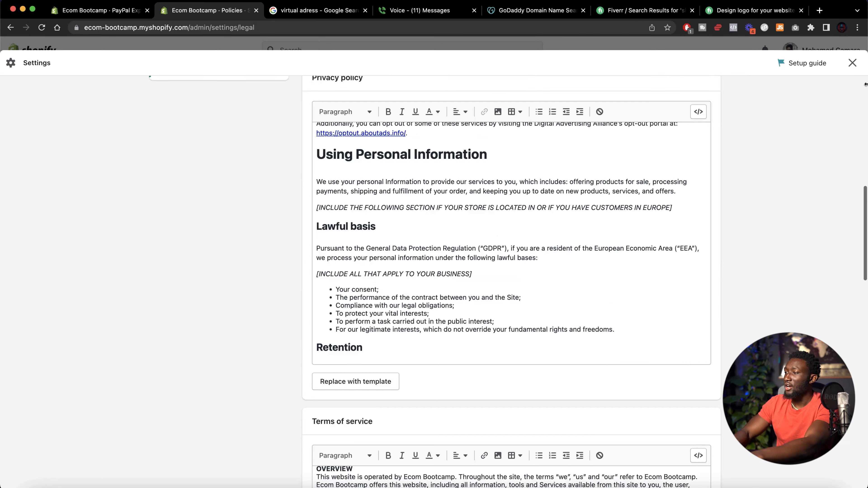
pyautogui.click(852, 63)
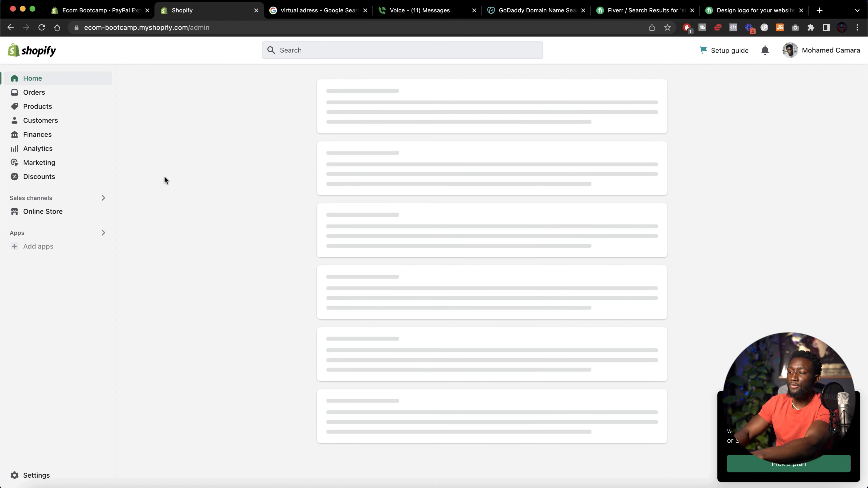